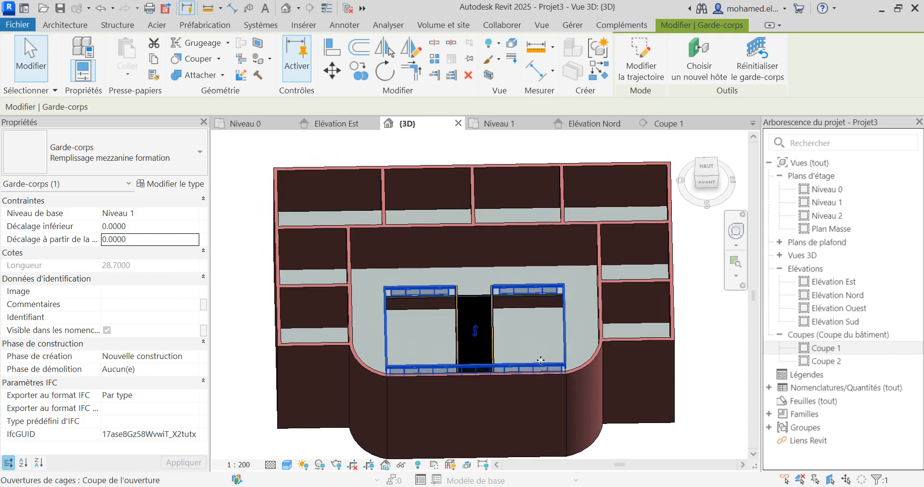
- Examine the front facade, the upper-floor walls and the mezzanine railing of the building from above and from the front
scroll(496, 371, down, 3)
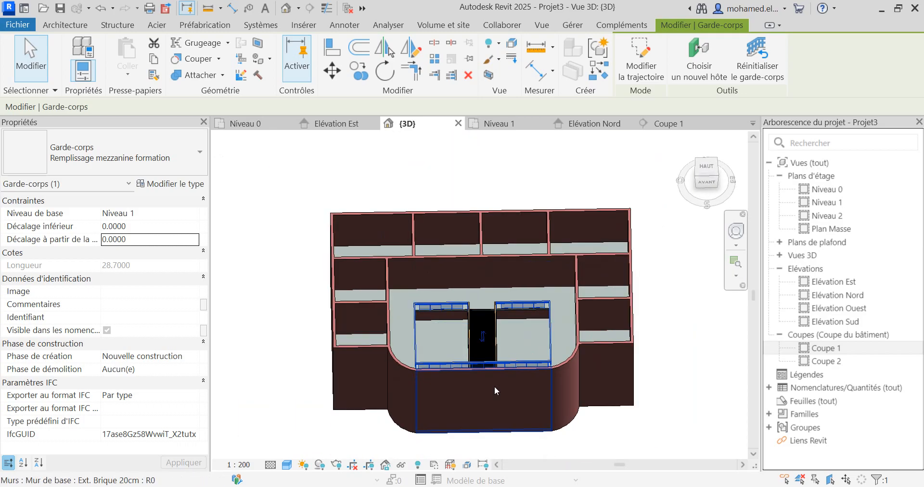
scroll(495, 387, up, 1)
scroll(497, 383, up, 1)
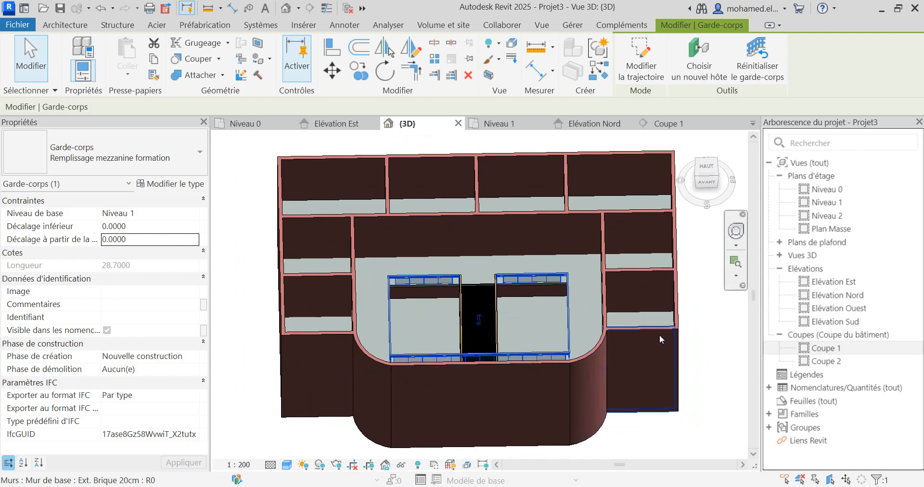
scroll(661, 352, down, 1)
scroll(633, 351, up, 2)
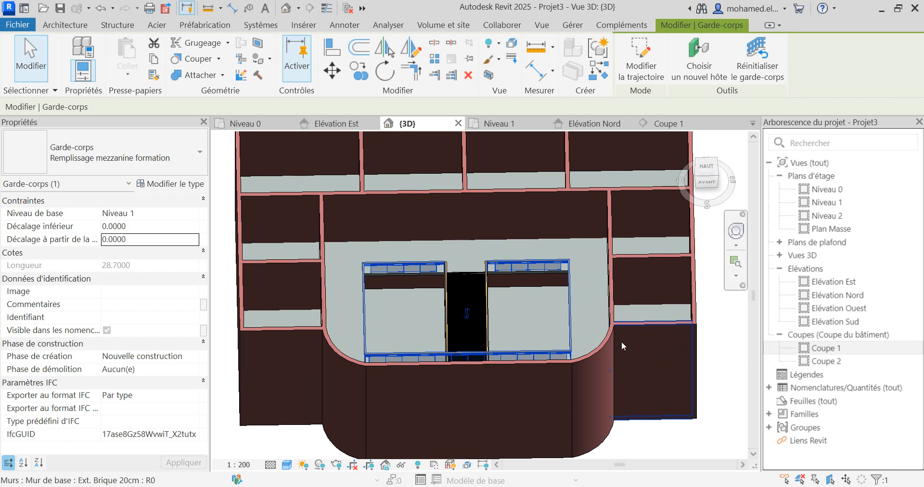
shift+middle_drag(687, 349, 437, 351)
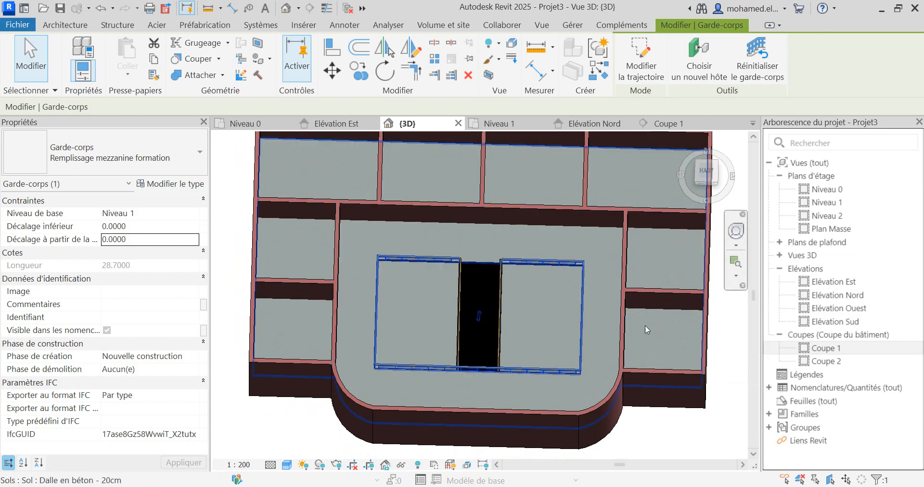
scroll(527, 309, down, 1)
scroll(554, 321, up, 3)
shift+middle_drag(544, 344, 490, 158)
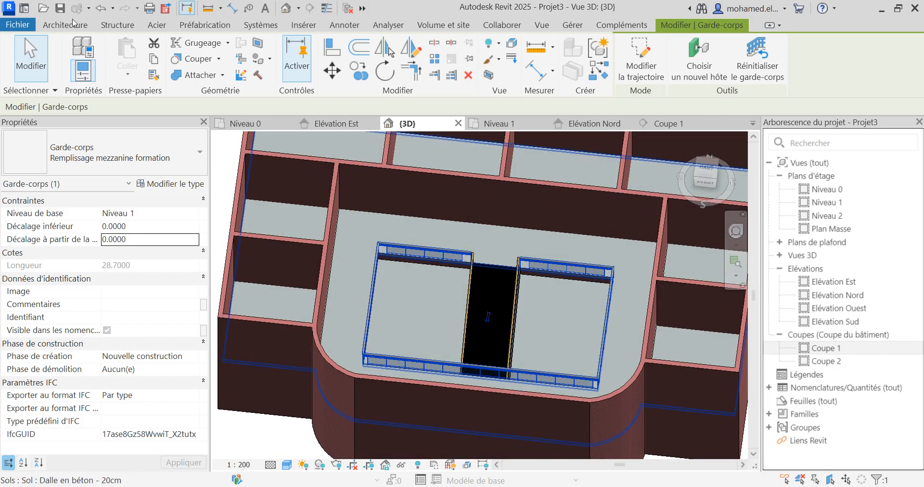
- Start a new wall using the curtain wall type Simple panneau
click(58, 26)
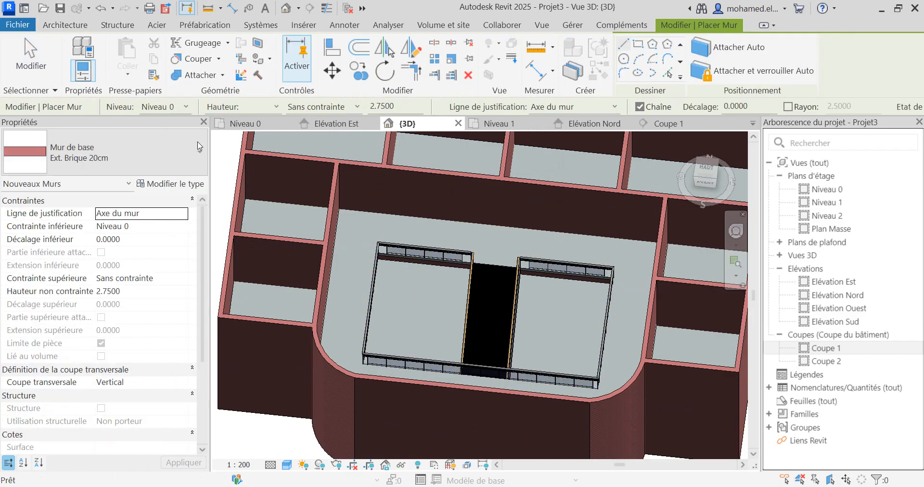
click(194, 158)
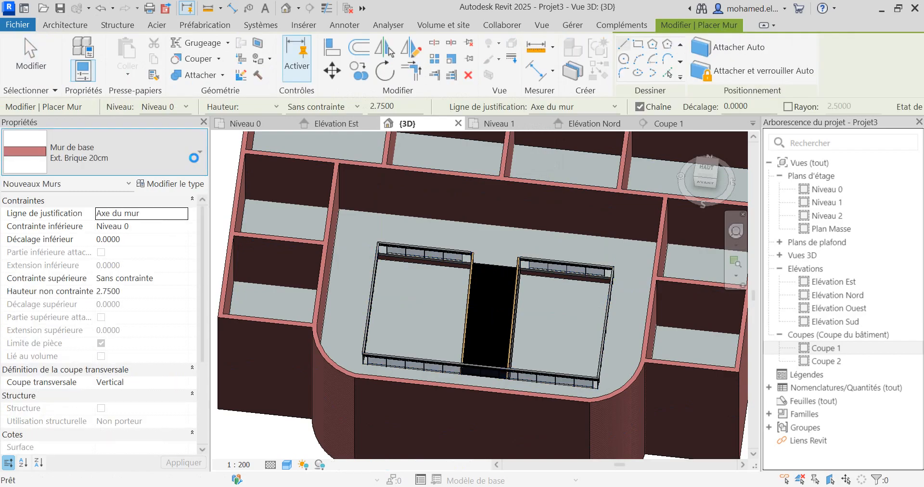
scroll(108, 309, down, 5)
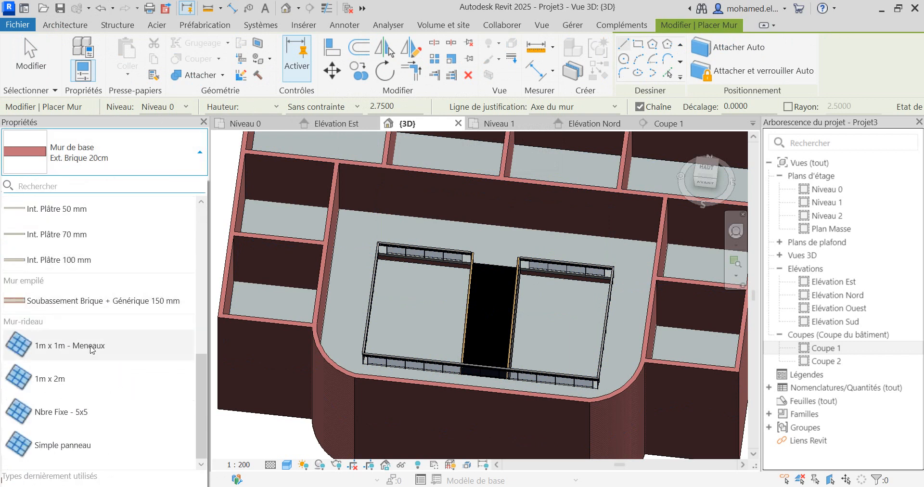
click(65, 446)
- Duplicate the Simple panneau curtain wall type under the name "panneau simple entrée"
click(171, 184)
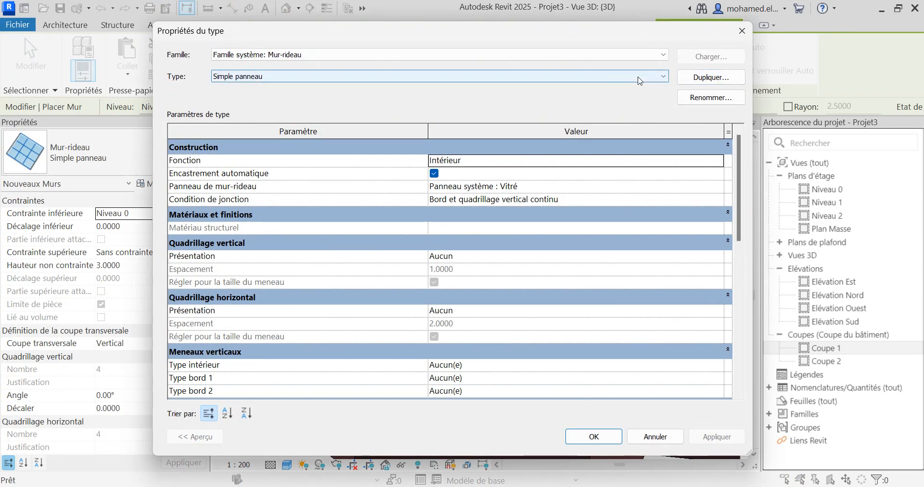
click(708, 78)
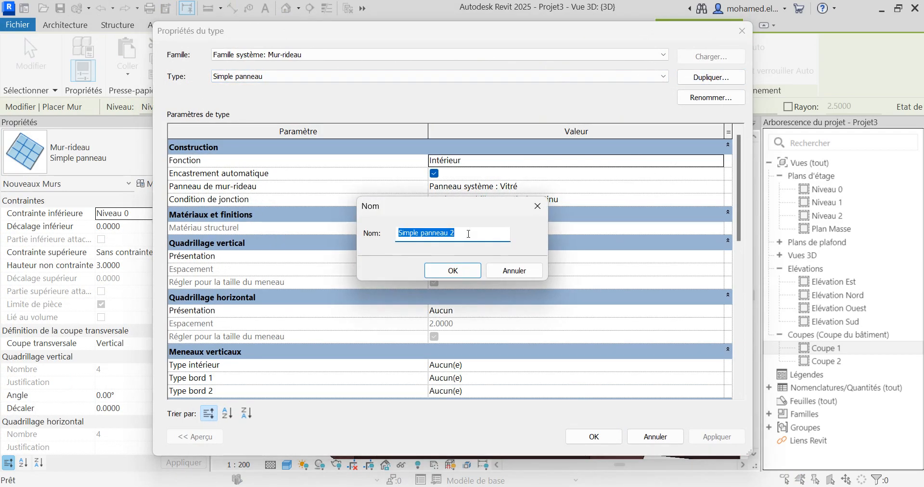
click(469, 234)
drag(469, 234, 362, 226)
text(panneau )
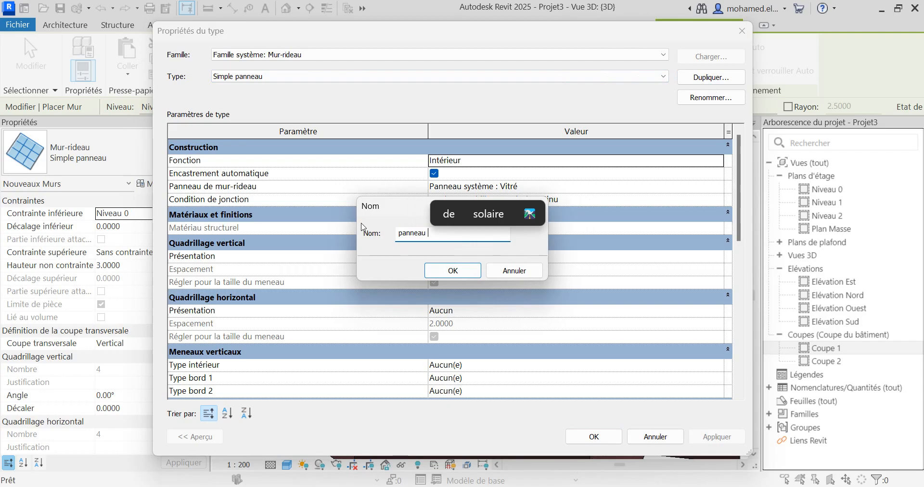
text(simple )
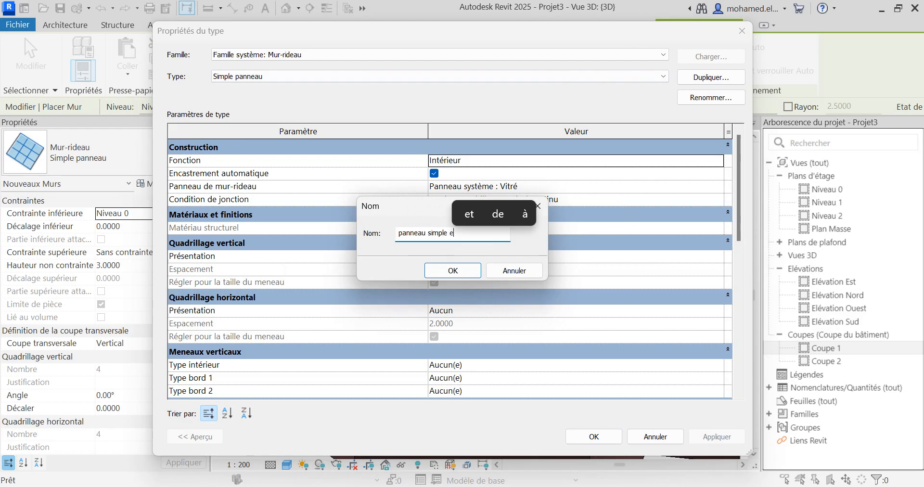
text(entrée)
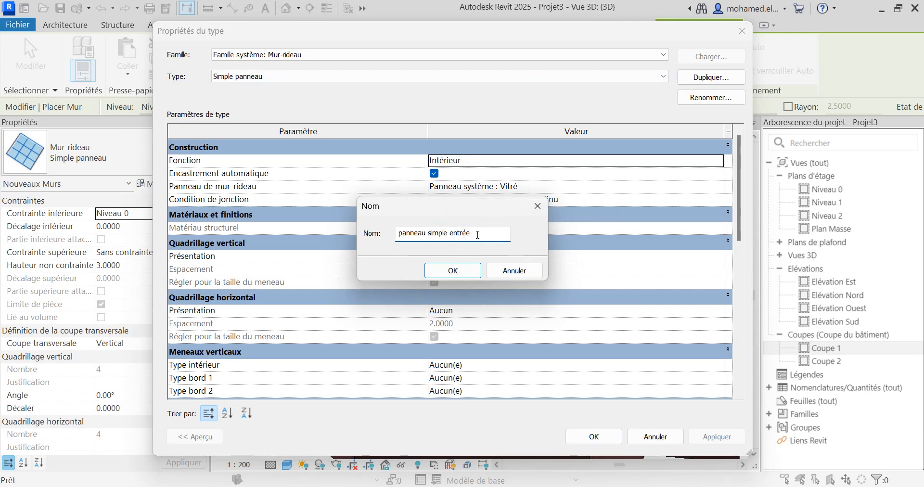
click(462, 273)
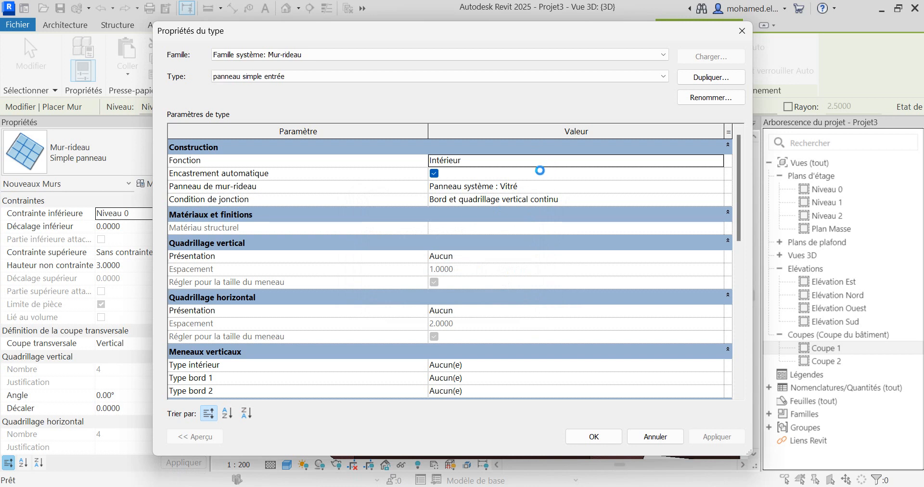
- Set the function of the panneau simple entrée type to Extérieur, review its remaining type parameters and accept the type properties
click(472, 163)
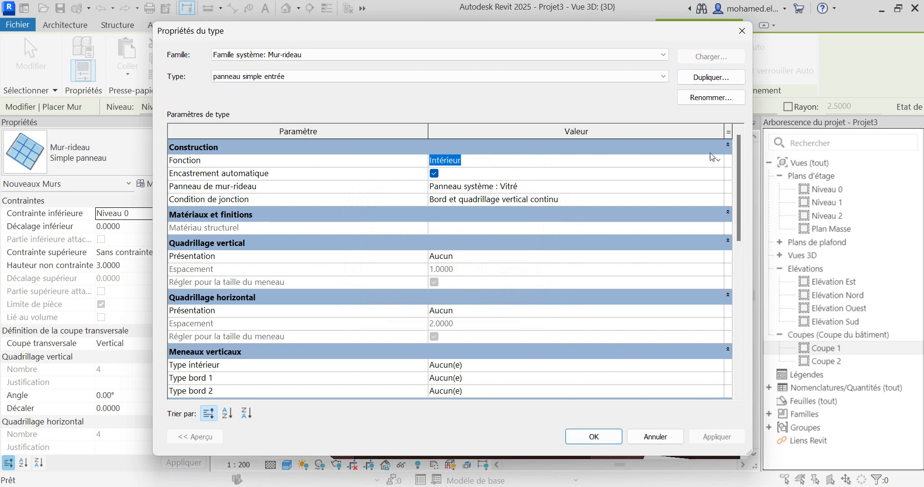
click(711, 155)
click(454, 185)
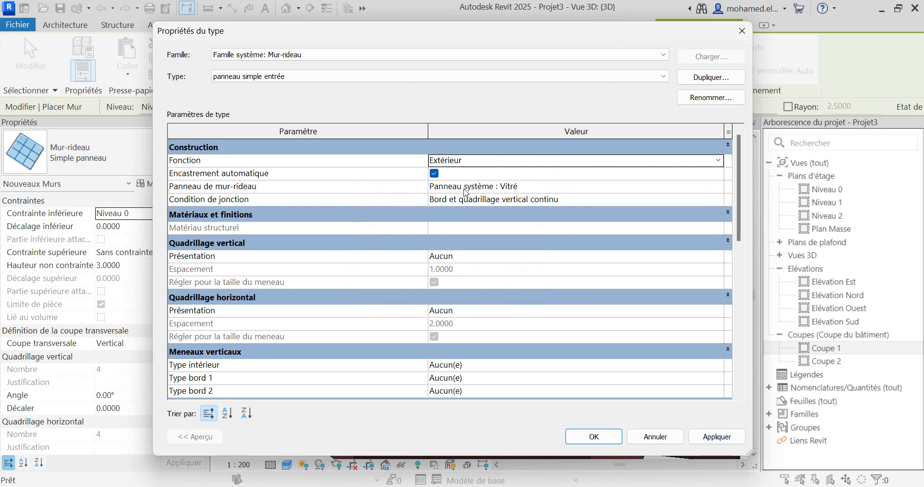
scroll(458, 242, down, 1)
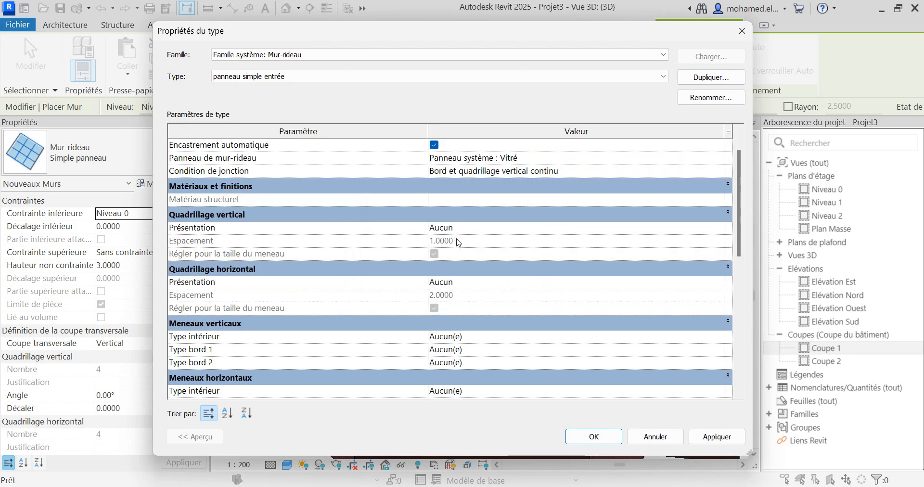
scroll(458, 223, down, 4)
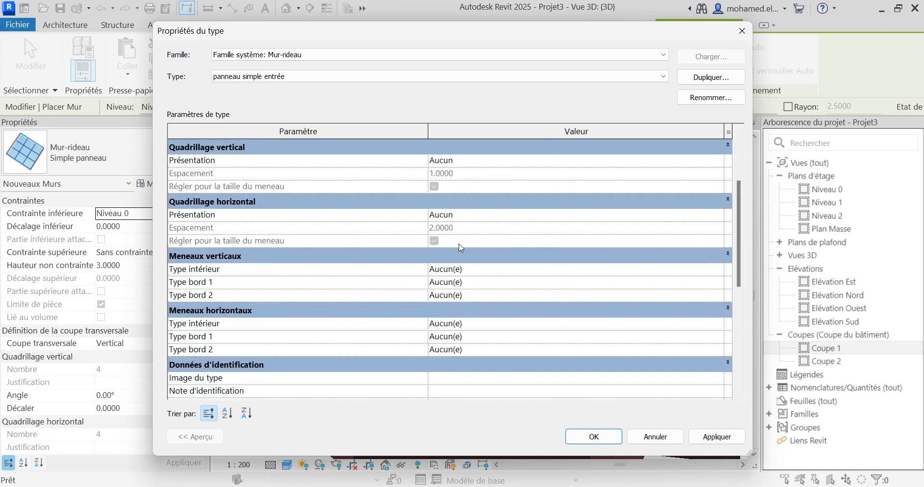
scroll(461, 260, down, 5)
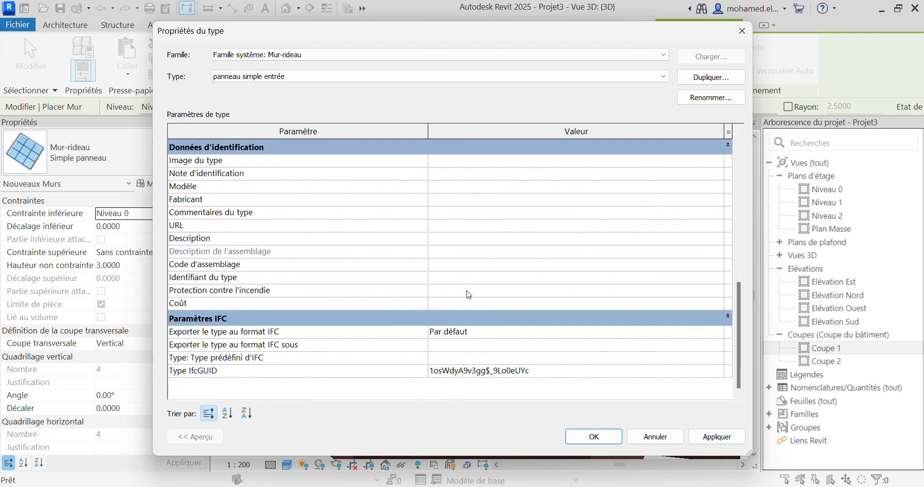
scroll(484, 344, up, 3)
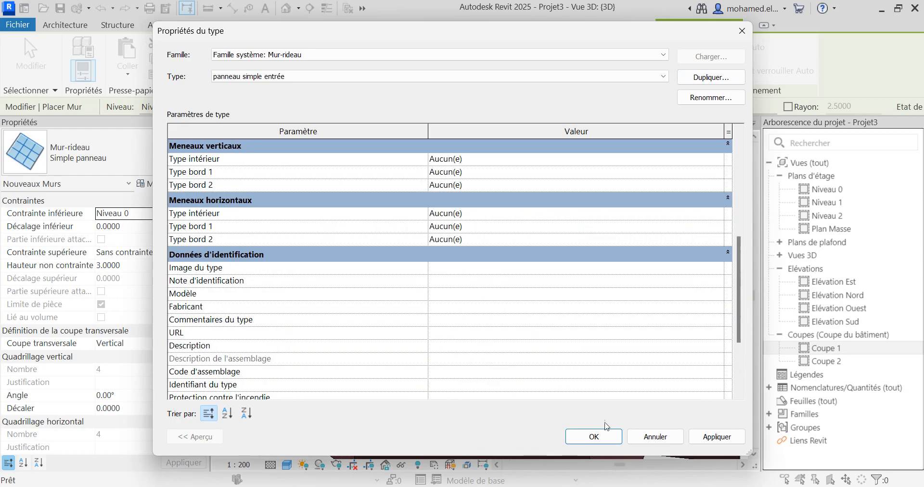
click(596, 438)
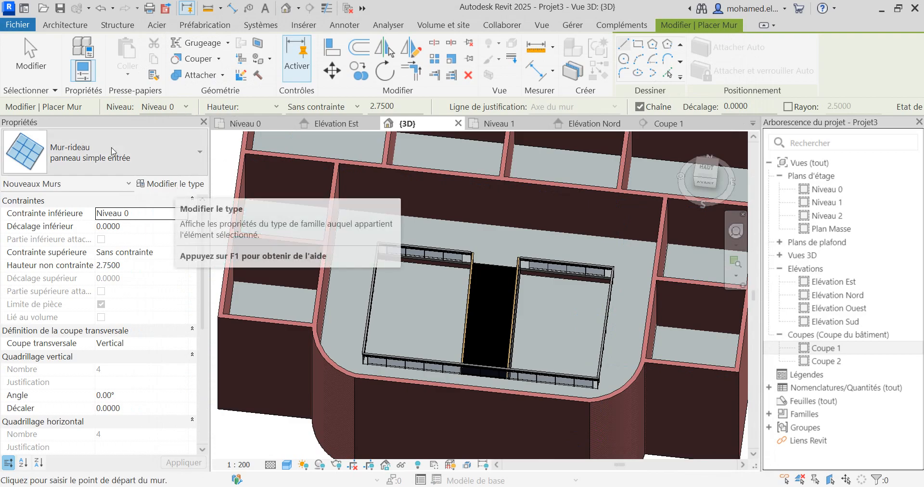
- Duplicate the panneau simple entrée curtain wall type under the name "panneau simple côtés"
click(172, 185)
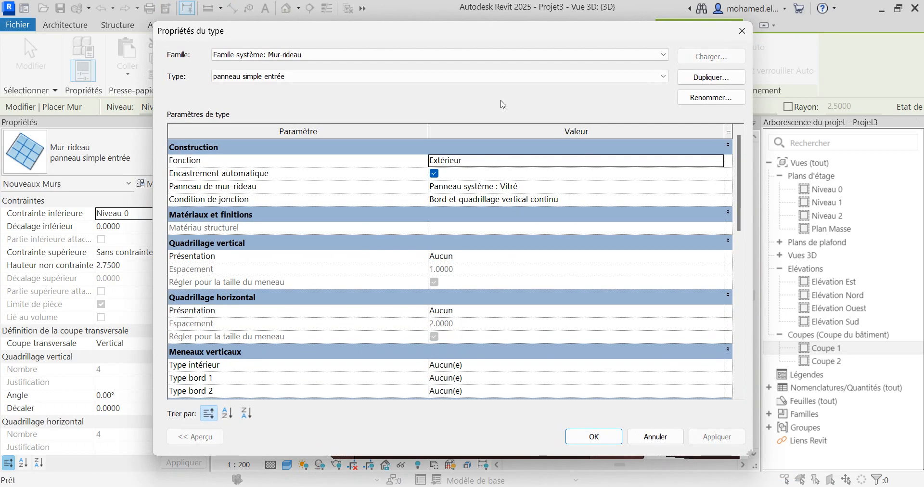
click(293, 78)
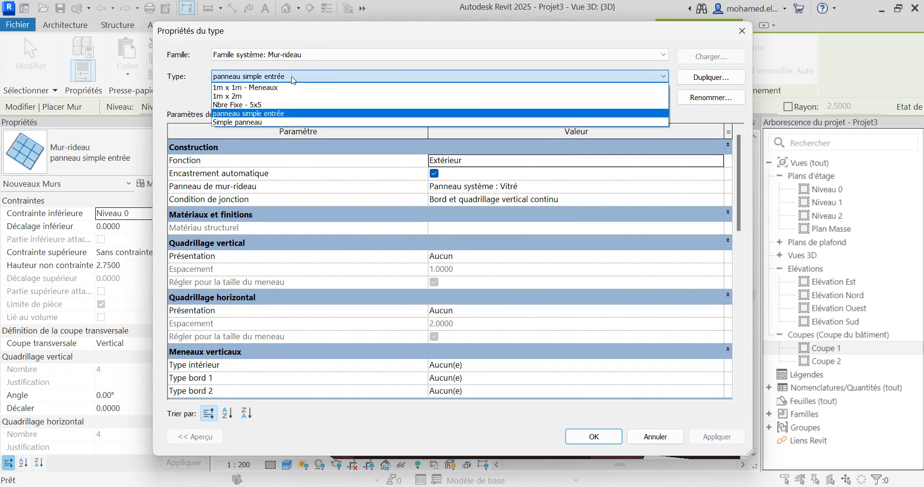
click(290, 78)
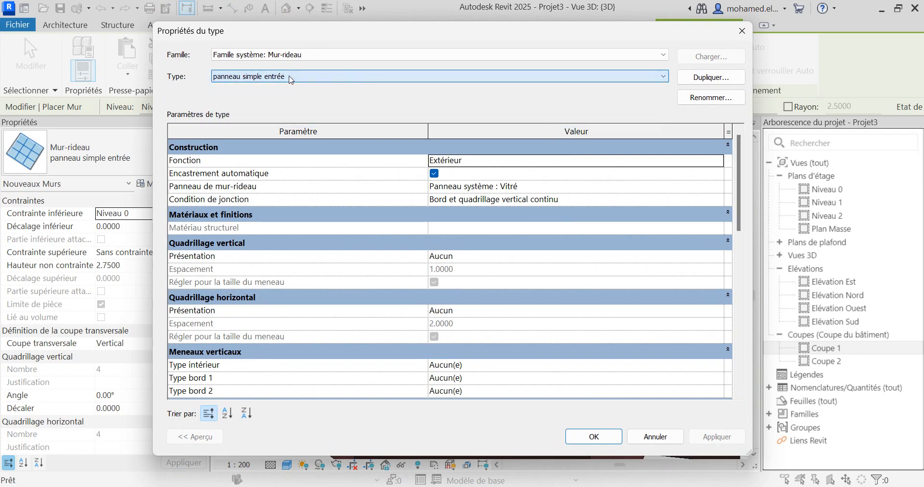
click(711, 77)
click(470, 238)
drag(478, 233, 451, 232)
text(co)
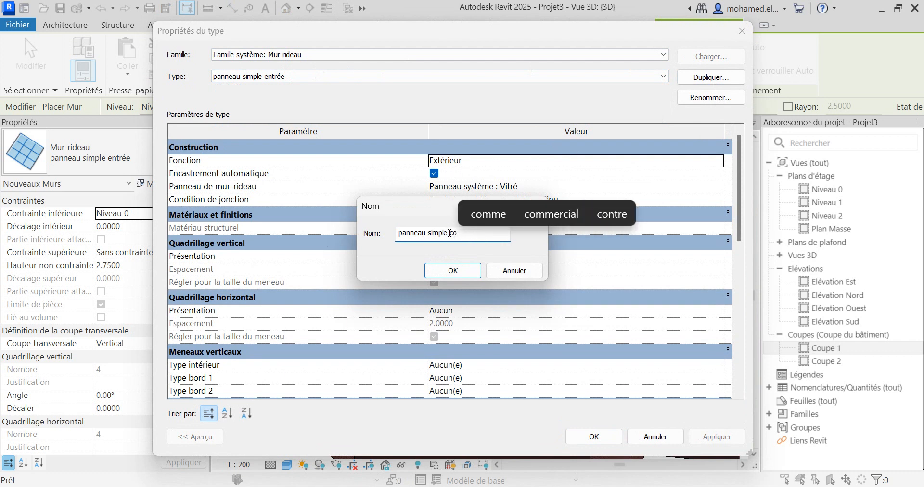
key(BackSpace)
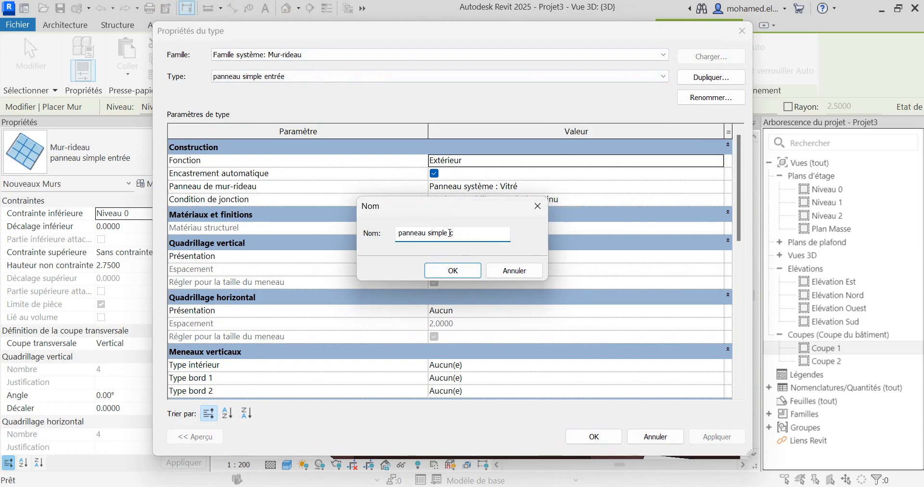
text(ôtés)
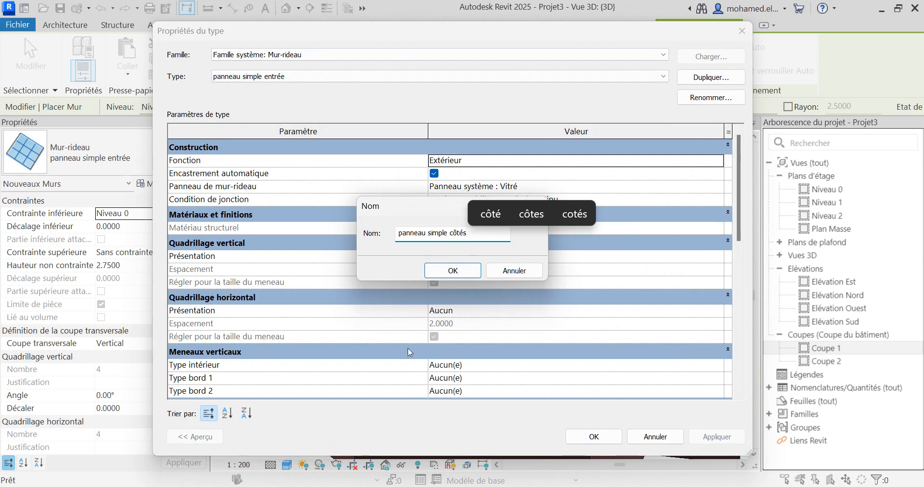
click(453, 270)
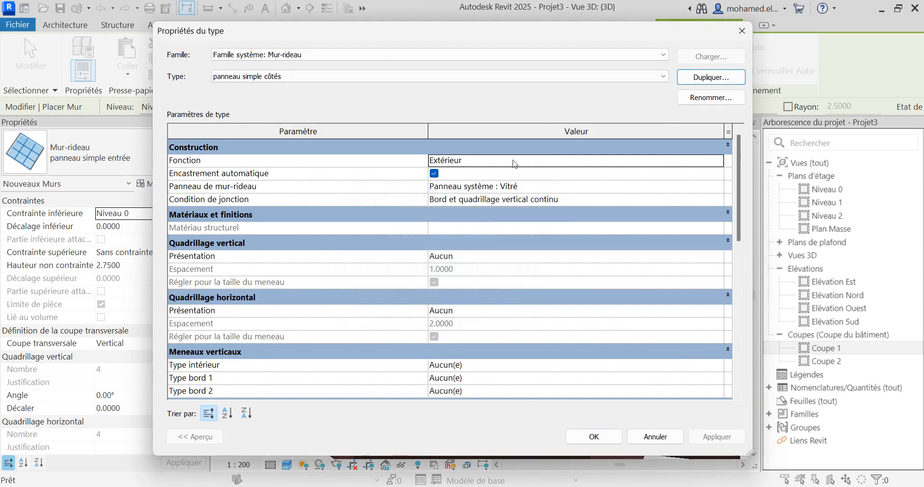
- Set the vertical grid of the panneau simple côtés type to Distance fixe with a spacing of 1.5
scroll(460, 243, down, 1)
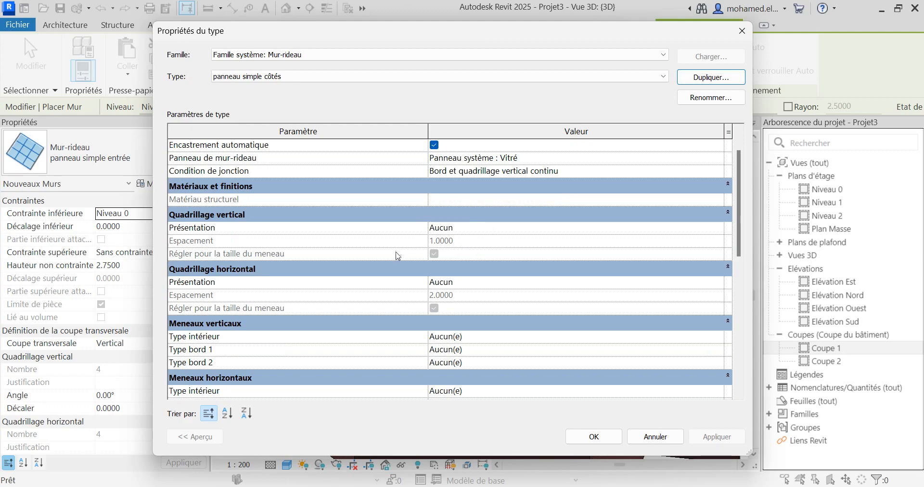
click(453, 229)
click(721, 228)
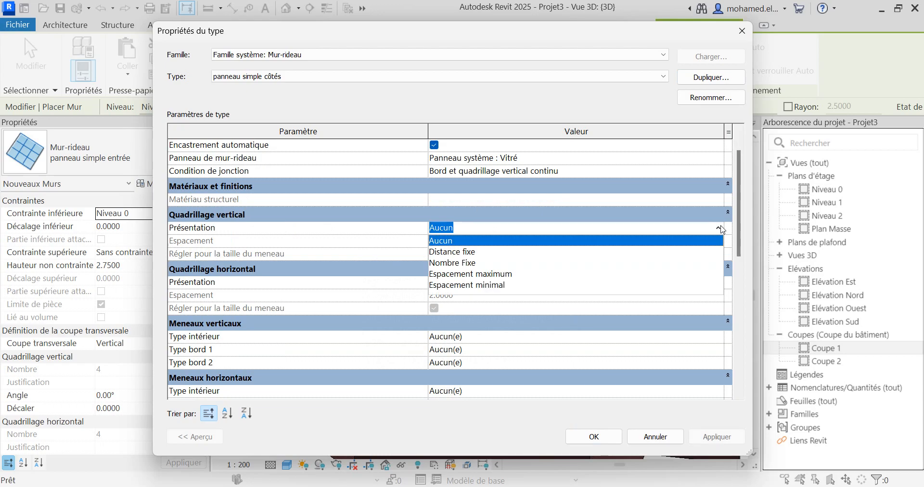
click(458, 253)
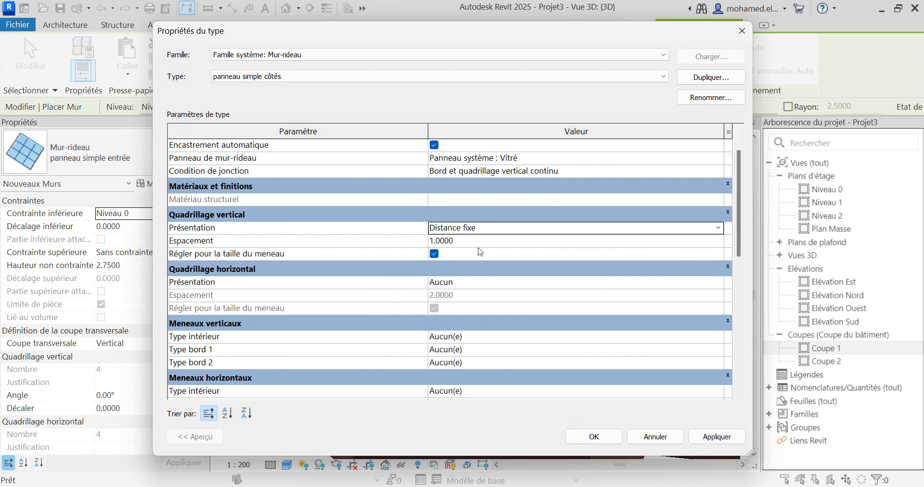
click(460, 242)
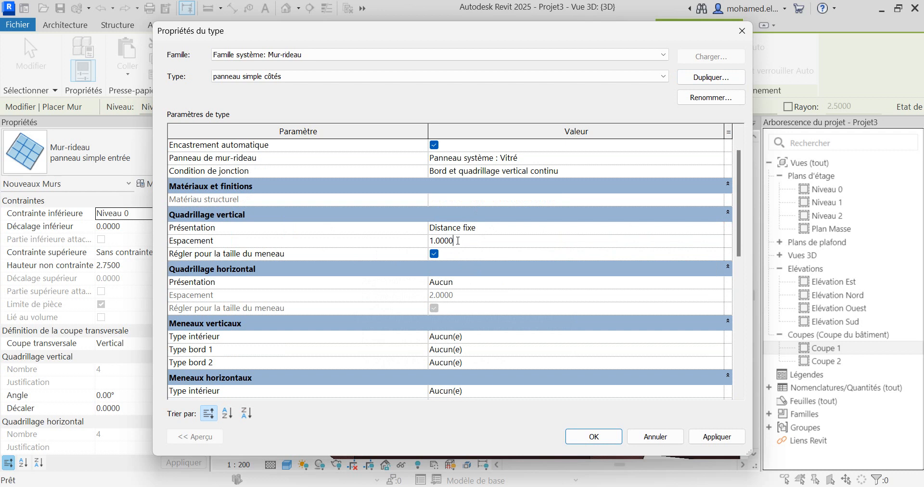
drag(458, 242, 439, 240)
key(BackSpace)
text(5)
key(Return)
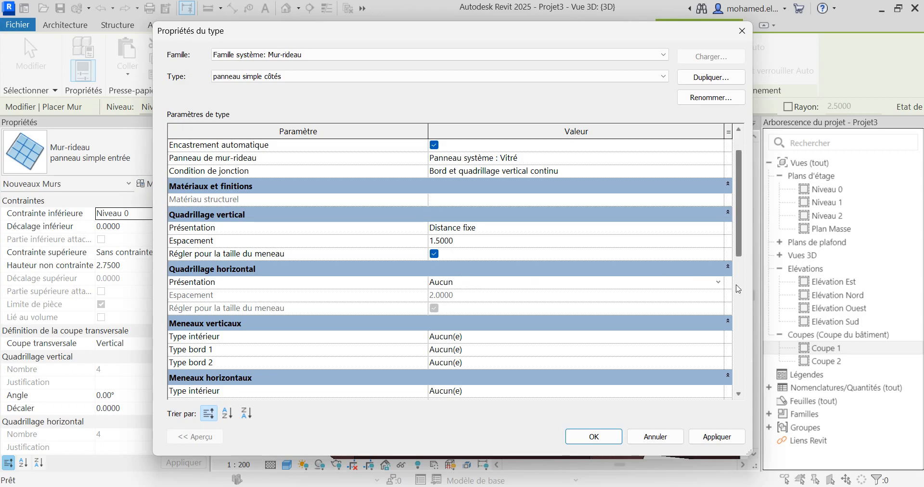
- Set the horizontal grid of the panneau simple côtés type to Distance fixe with a spacing of 1 and accept the type properties
click(719, 283)
click(472, 307)
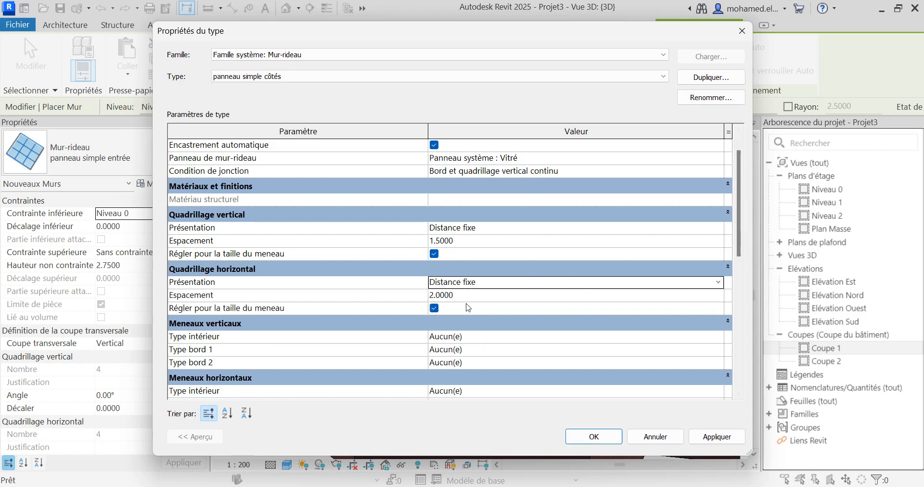
click(460, 296)
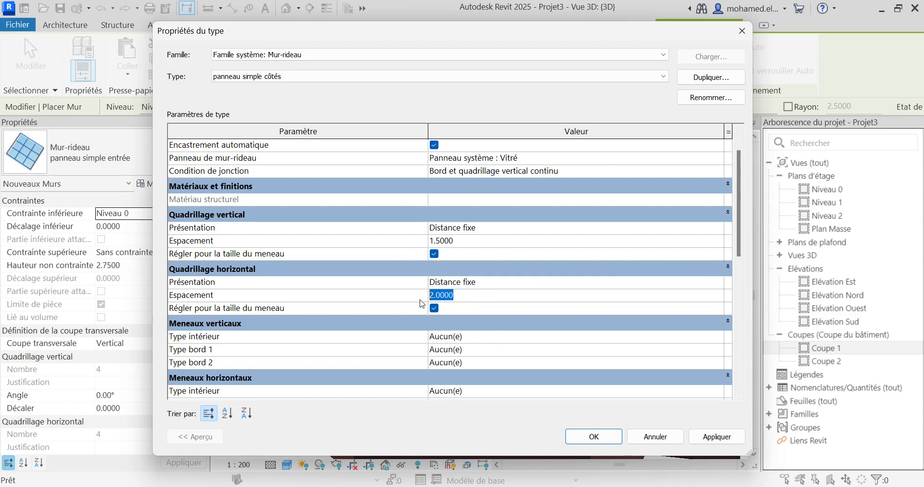
text(1)
click(609, 437)
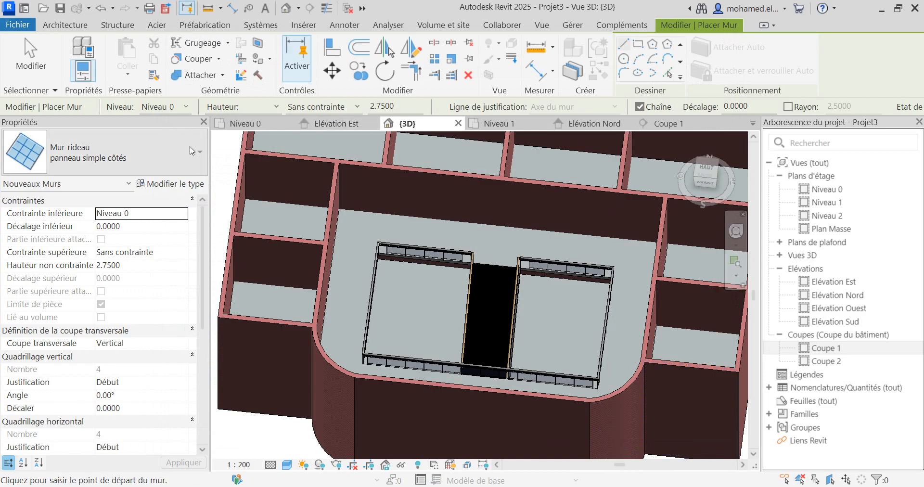
- Duplicate the Simple panneau curtain wall type as "panneau simple intérieur", keep its function as Intérieur and accept the type properties
click(192, 152)
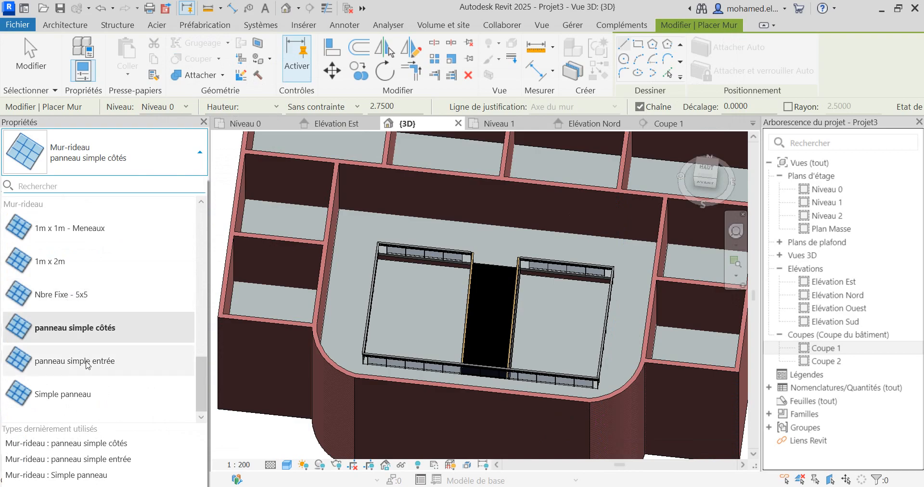
click(80, 394)
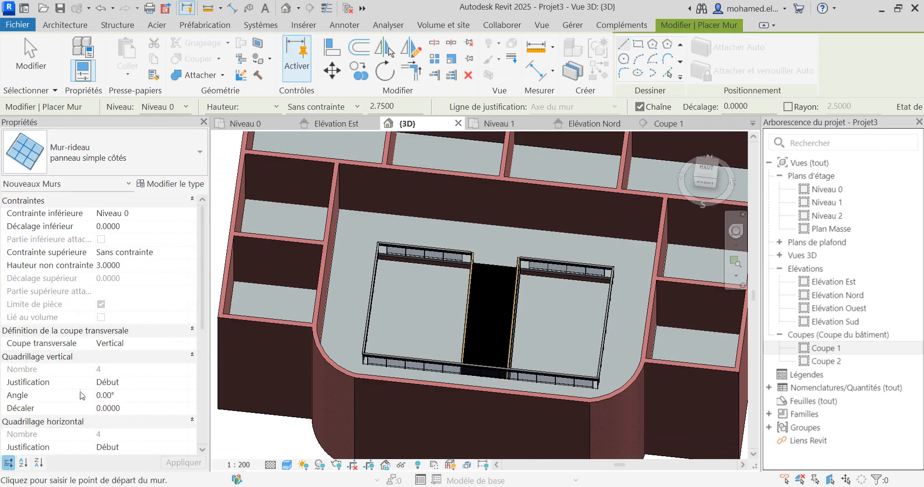
click(172, 184)
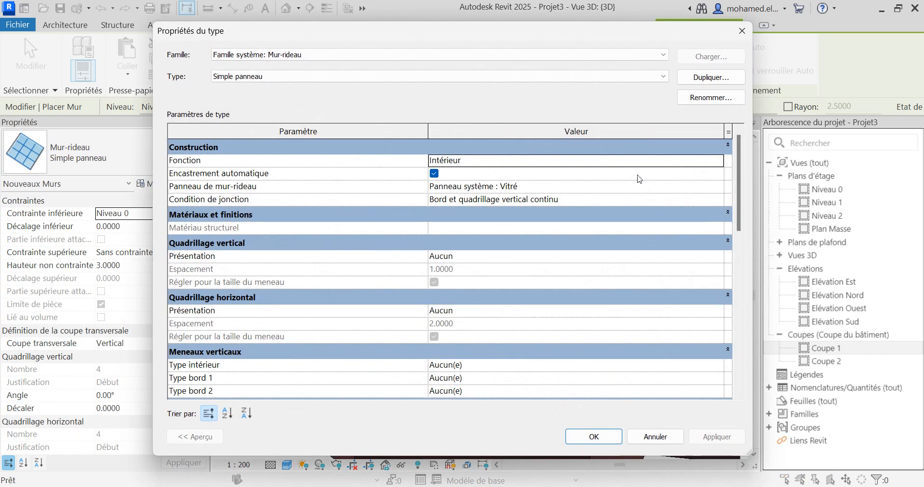
click(707, 78)
click(460, 229)
drag(460, 229, 375, 252)
text(pannea)
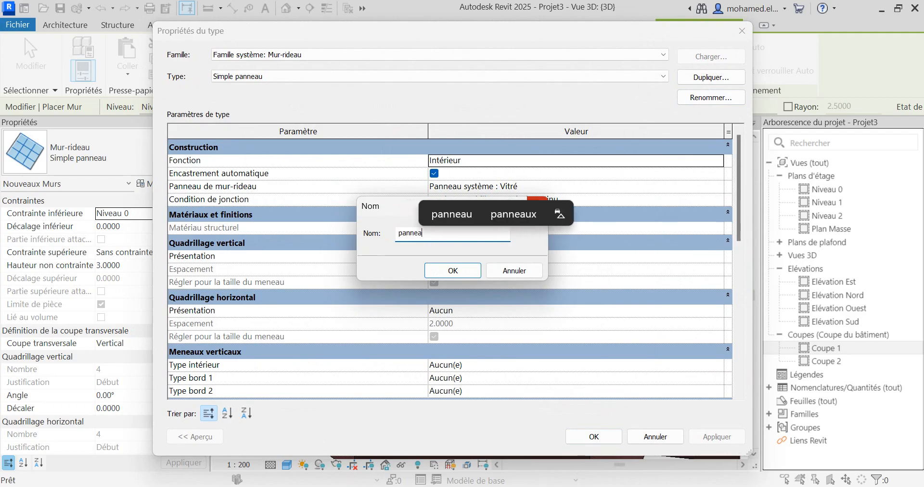
text(u s)
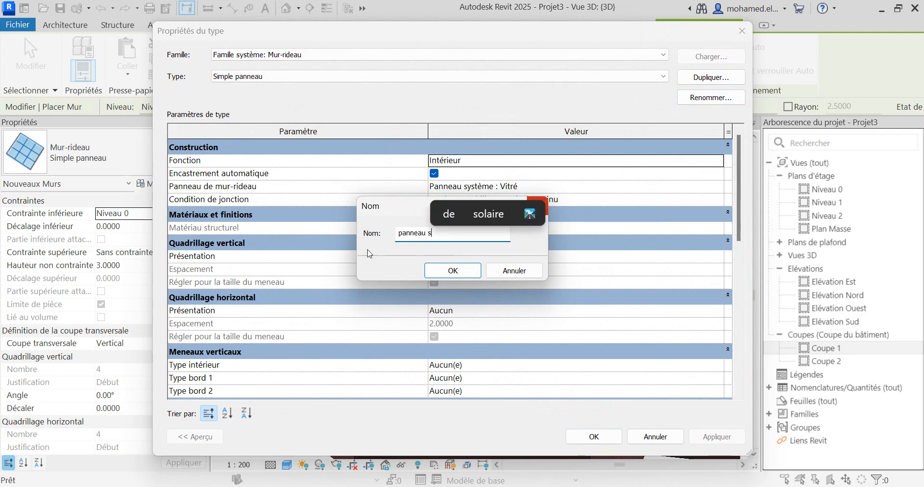
text(imple)
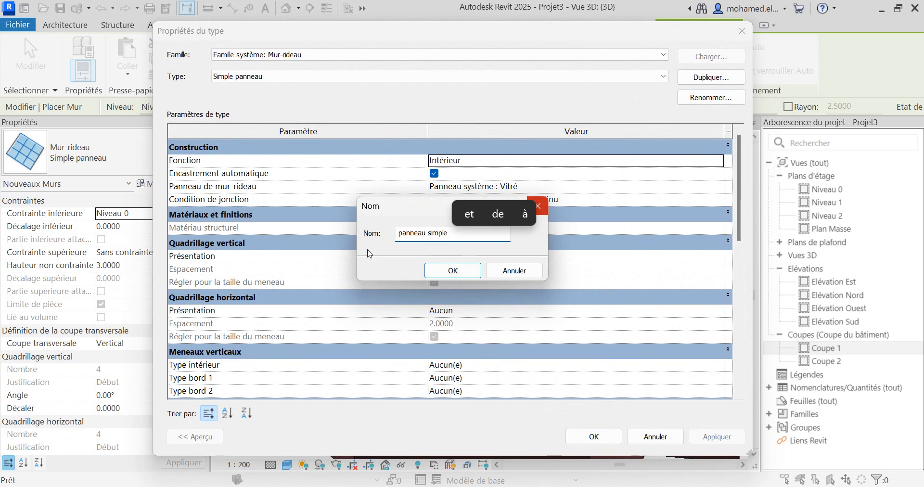
text(in)
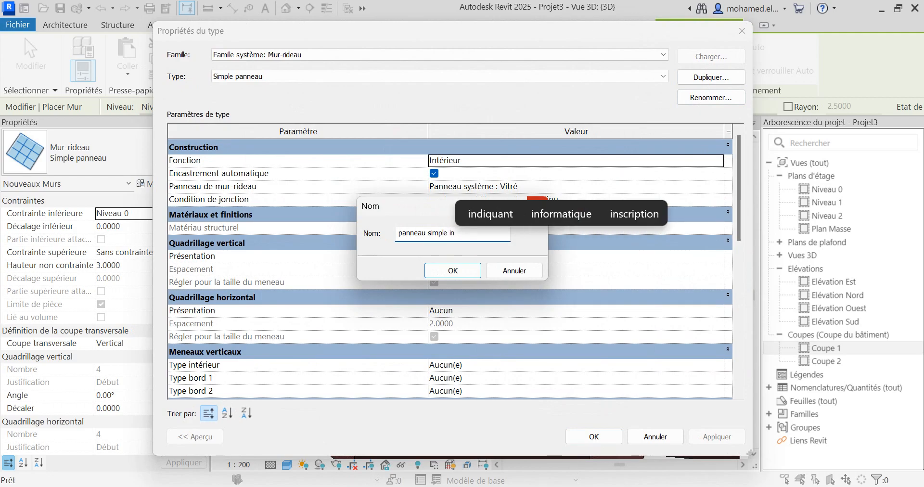
text(térieur)
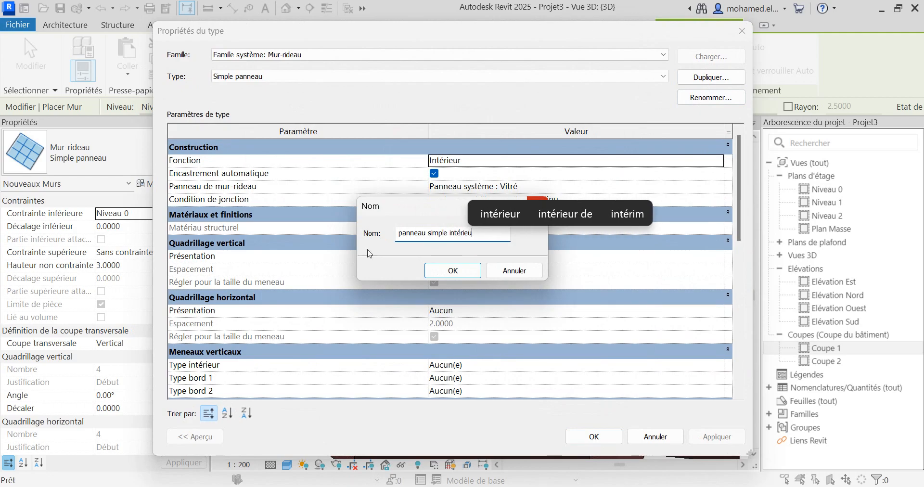
click(472, 272)
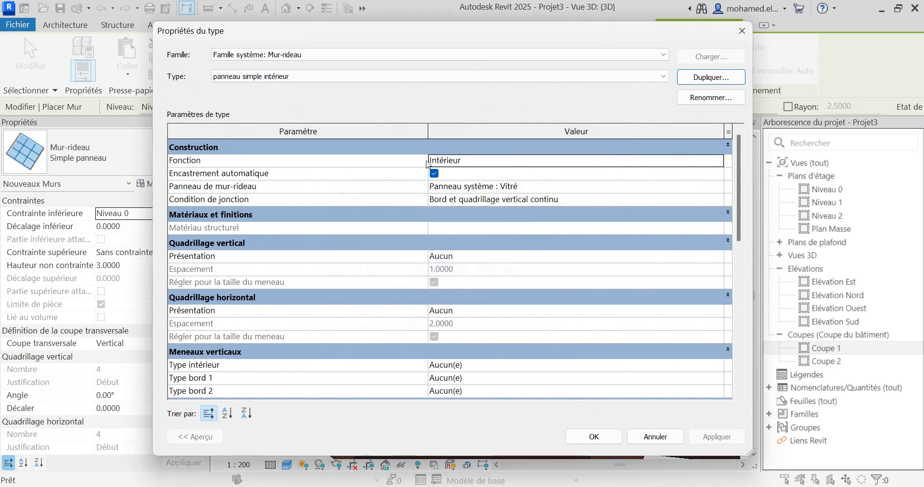
click(453, 160)
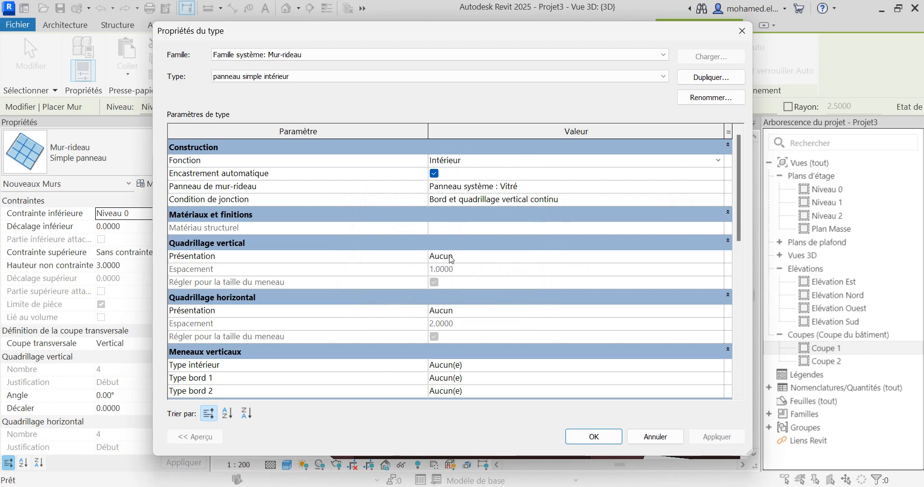
click(576, 434)
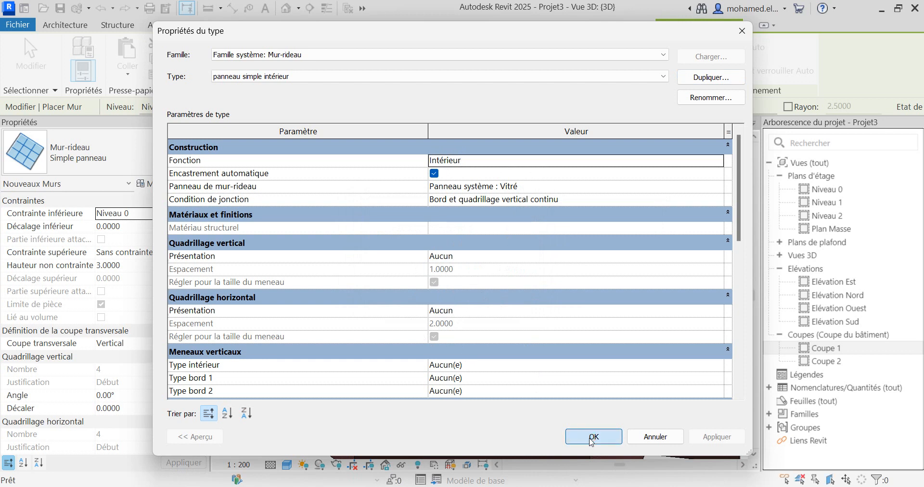
- Choose the panneau simple entrée curtain wall type for the new wall and open the Niveau 0 floor plan
scroll(534, 326, down, 3)
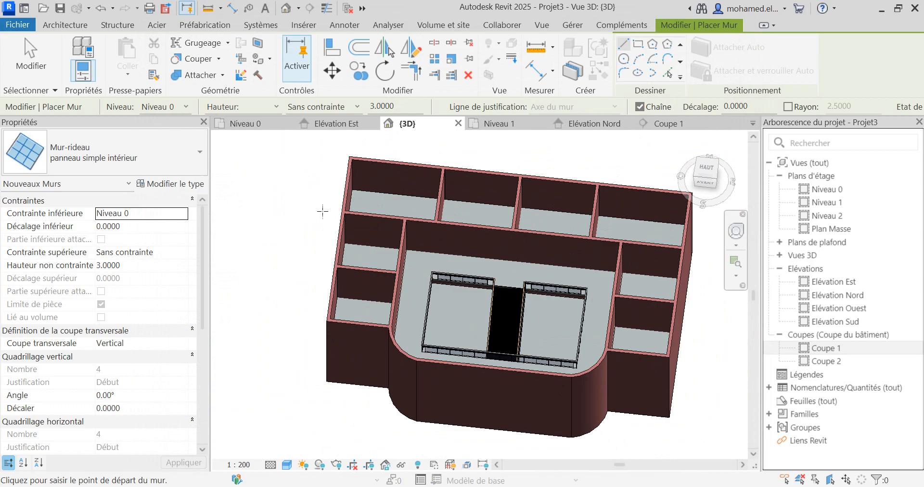
scroll(324, 197, up, 2)
click(194, 158)
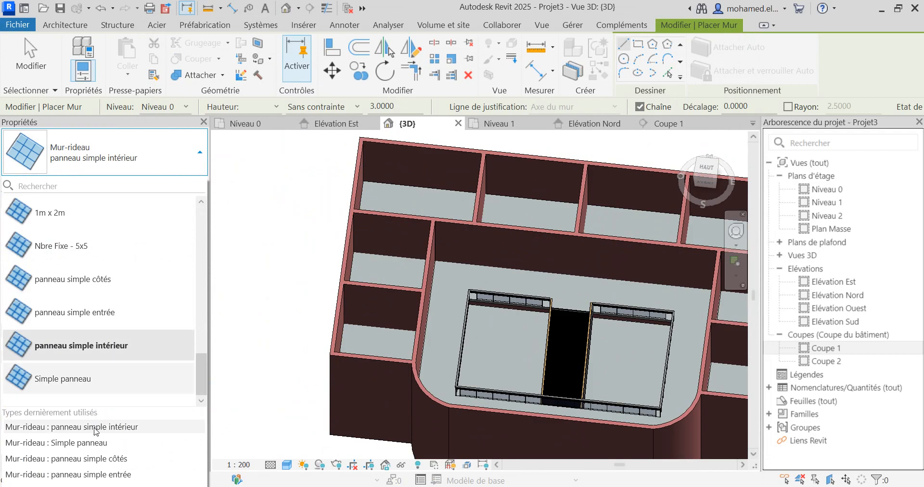
click(77, 475)
scroll(553, 134, down, 2)
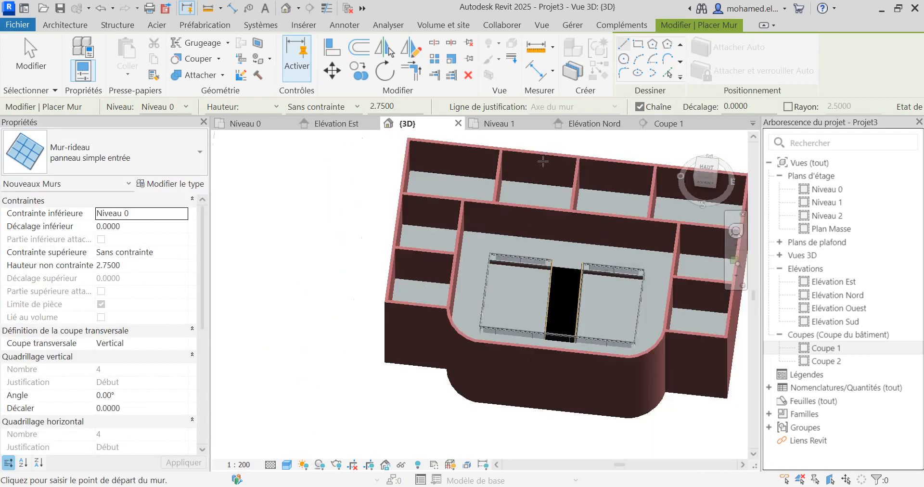
scroll(537, 403, up, 5)
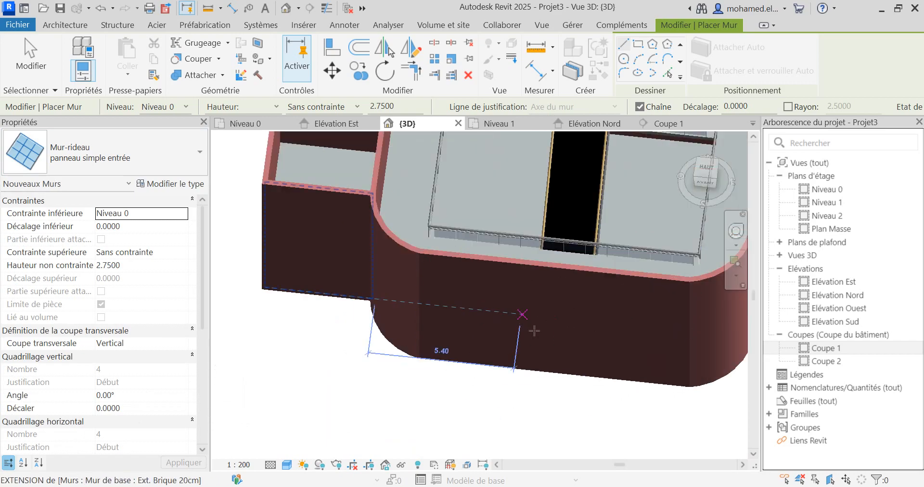
click(243, 123)
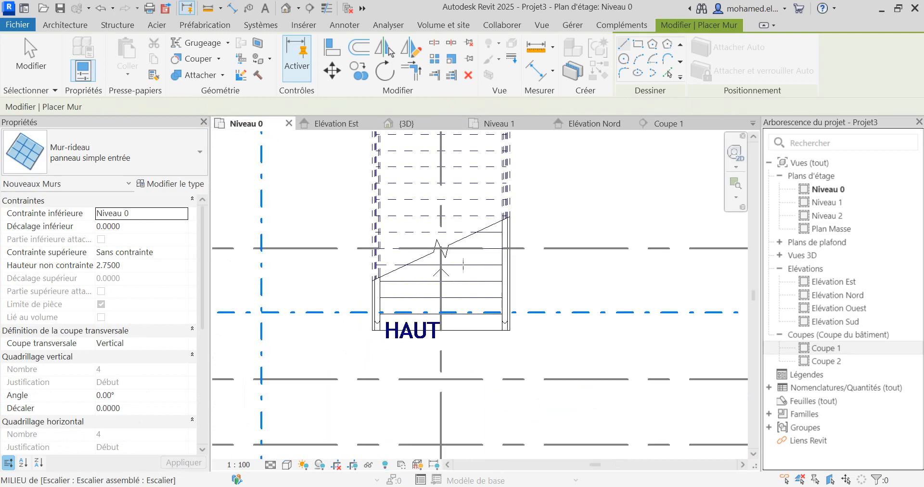
- Draw a panneau simple entrée curtain wall about 9.60 m long on the centreline of the straight front wall, between grids 3 and 5
scroll(445, 315, down, 4)
scroll(451, 357, up, 6)
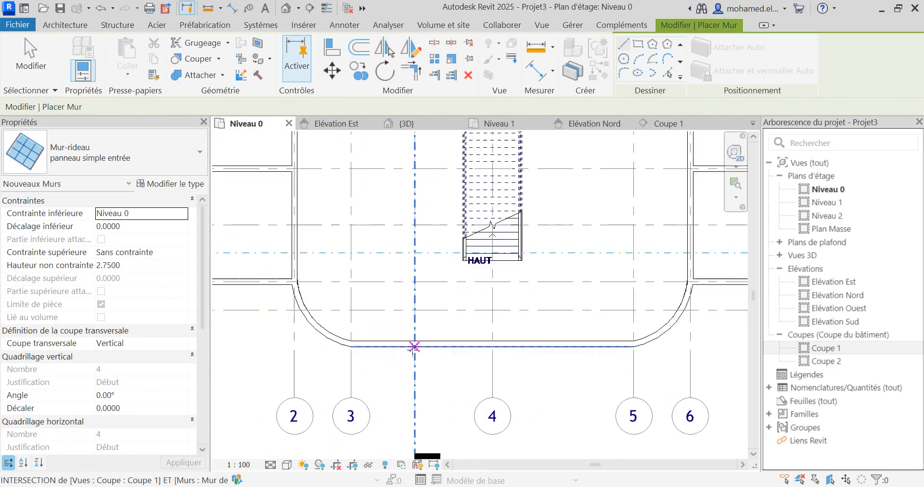
scroll(380, 352, up, 3)
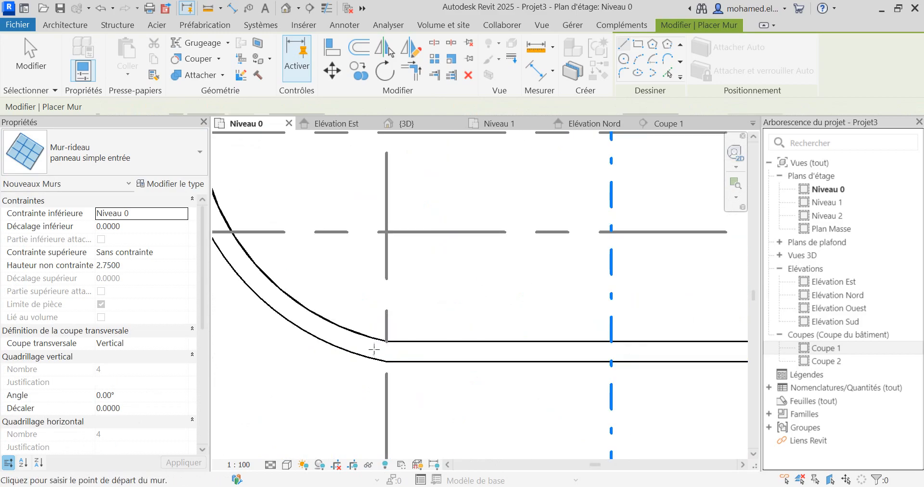
scroll(402, 360, up, 2)
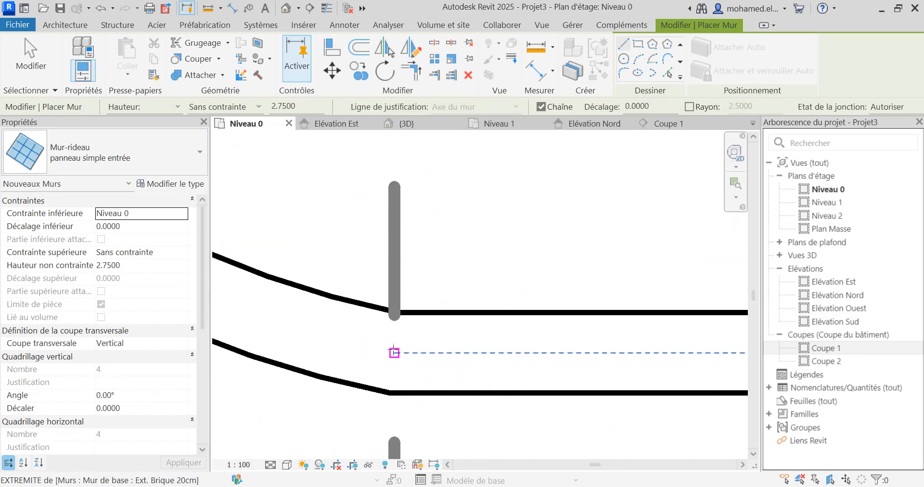
scroll(447, 353, down, 5)
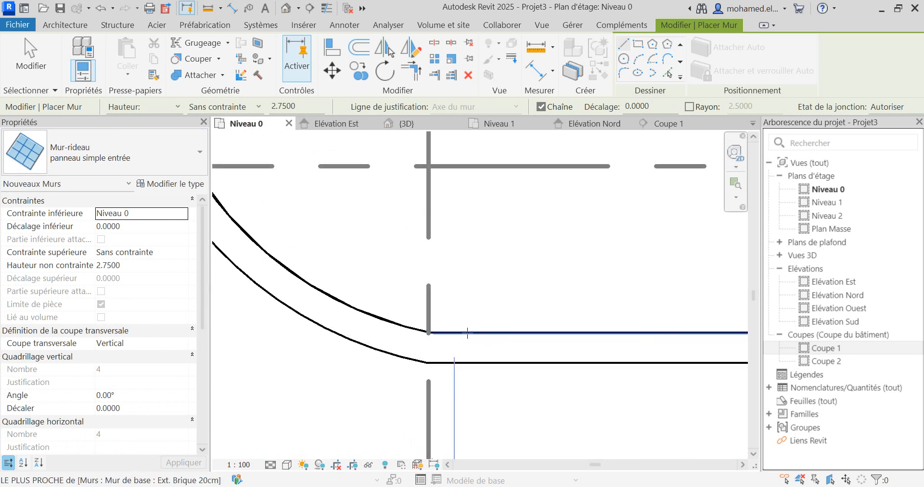
scroll(462, 338, up, 3)
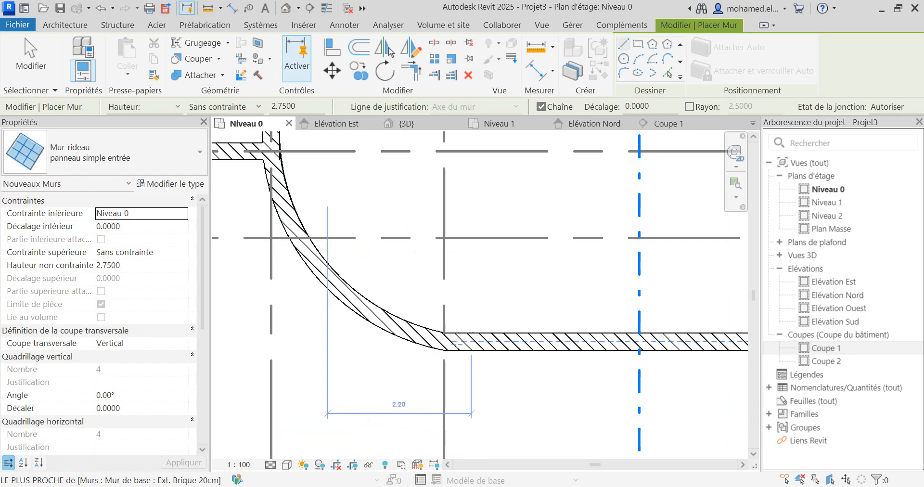
scroll(462, 337, up, 5)
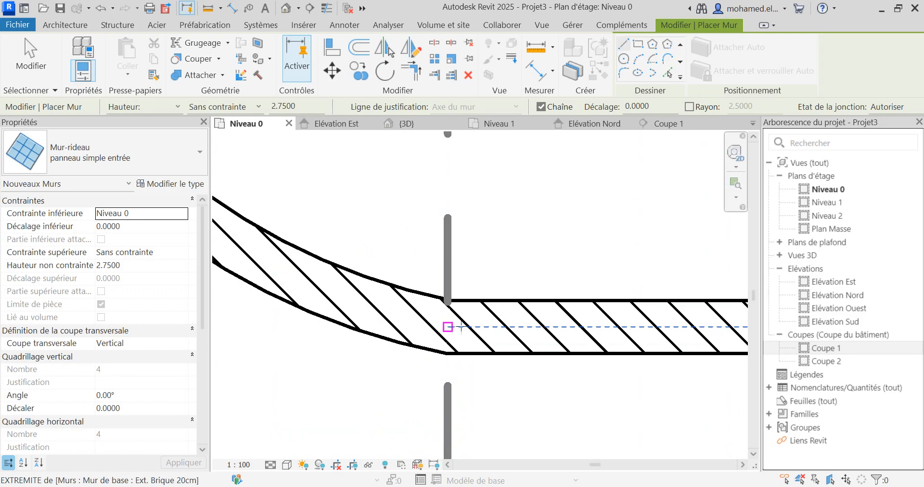
scroll(501, 326, down, 3)
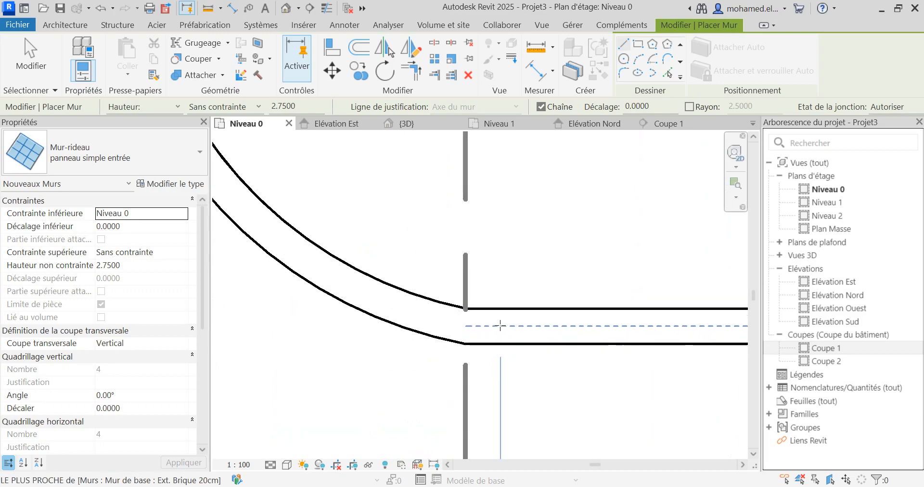
click(501, 326)
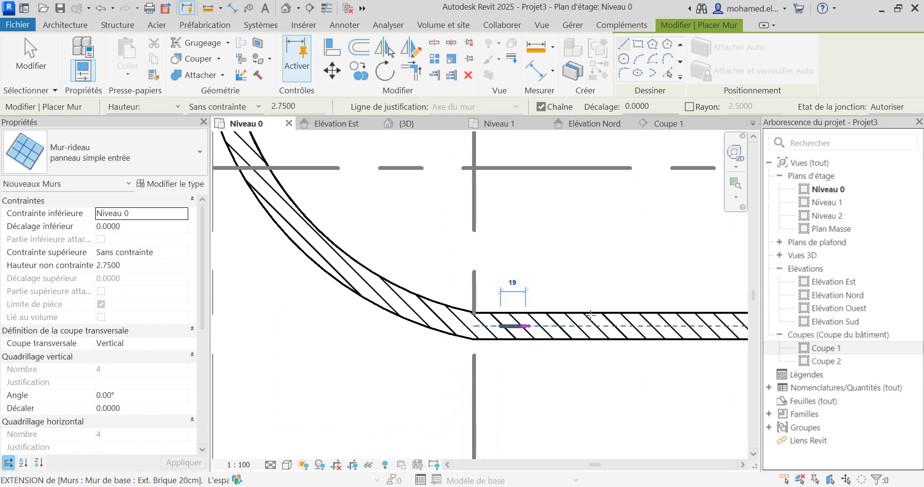
scroll(517, 339, down, 3)
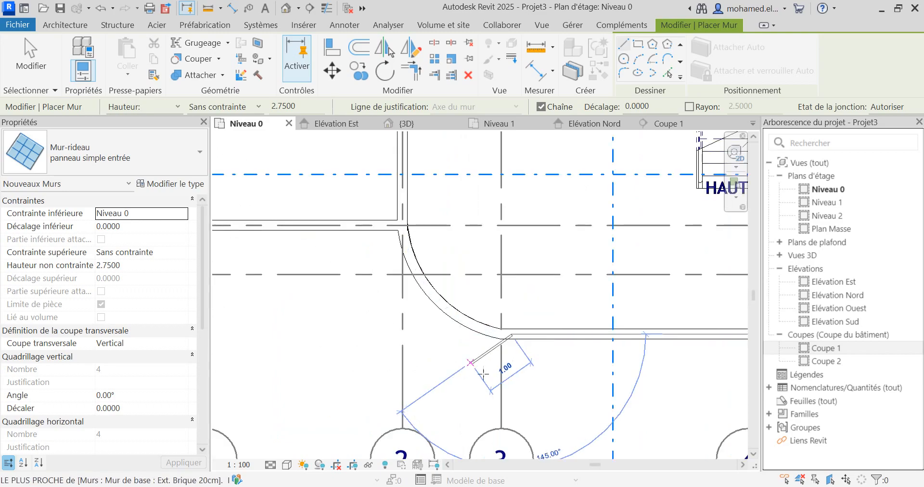
scroll(433, 368, down, 5)
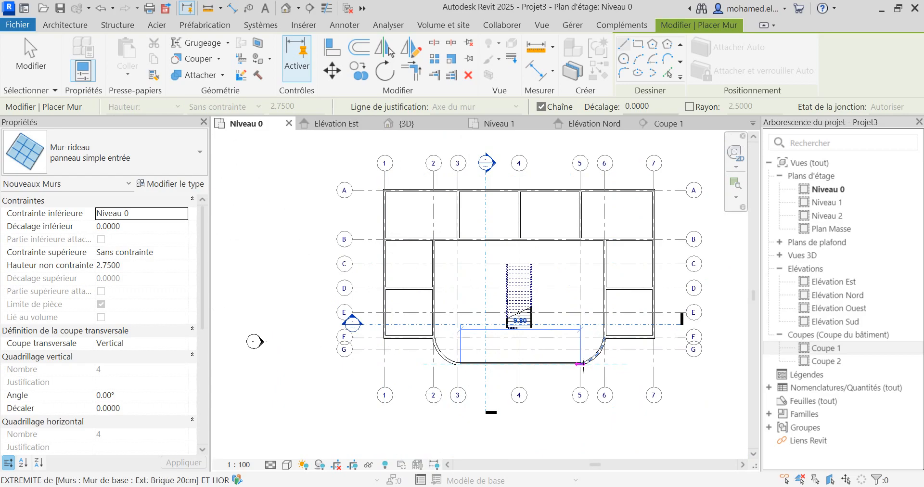
scroll(583, 365, up, 6)
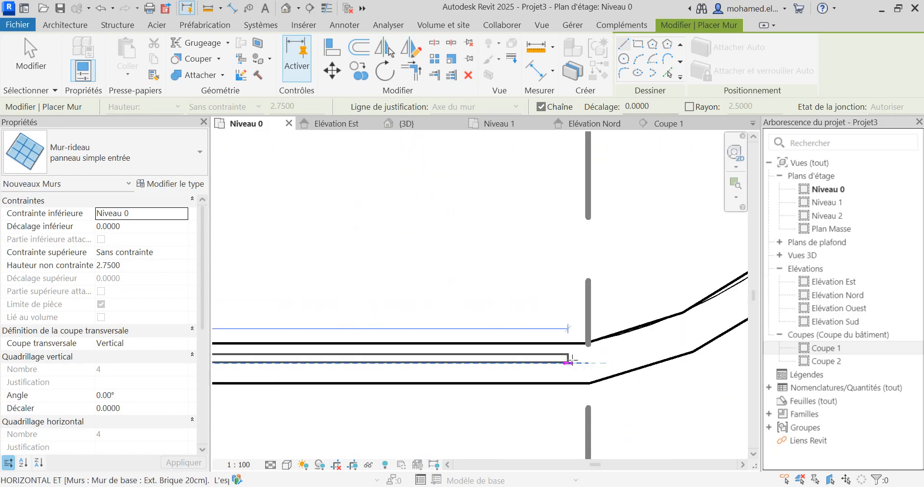
scroll(563, 356, up, 1)
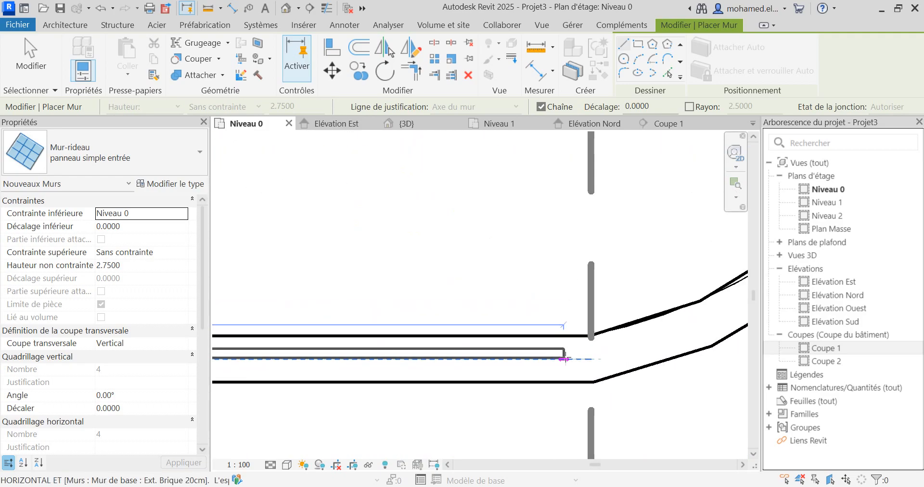
click(591, 360)
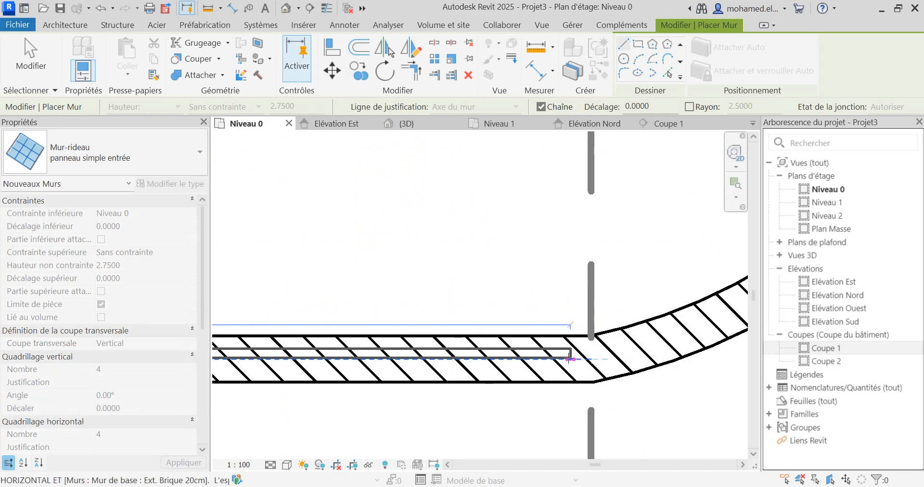
click(544, 359)
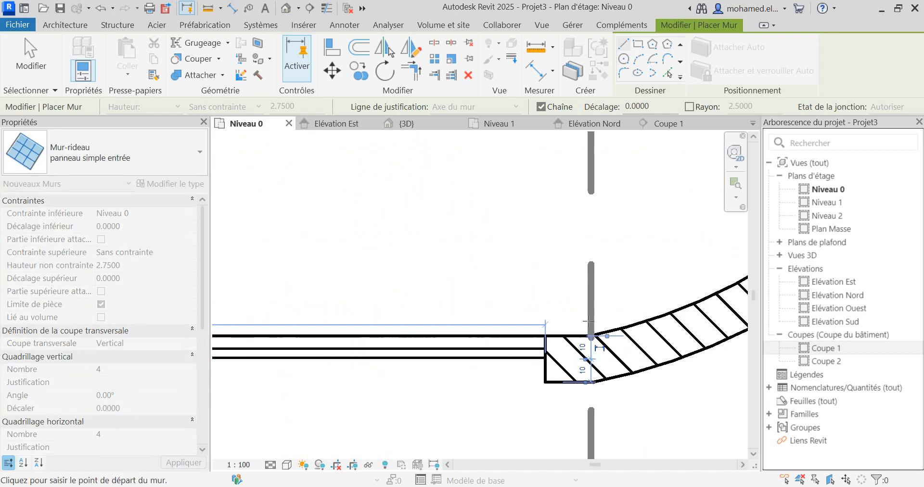
scroll(606, 319, down, 2)
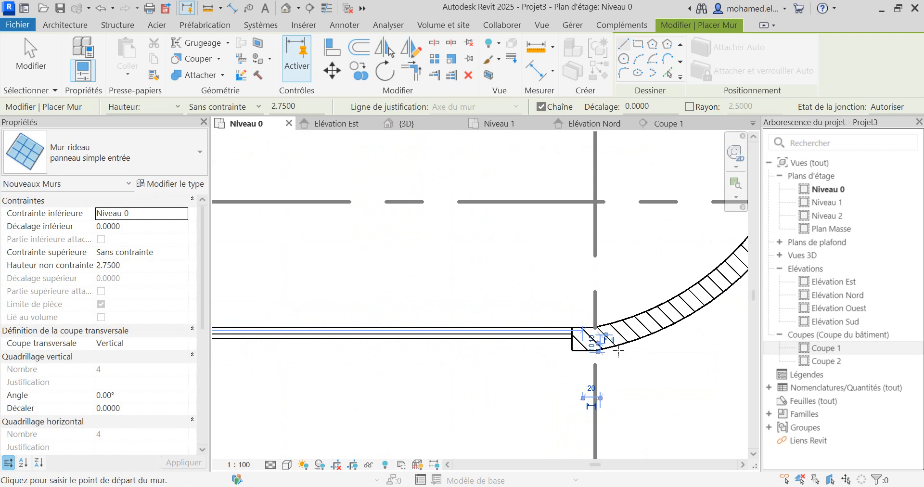
scroll(558, 328, down, 3)
scroll(557, 328, down, 1)
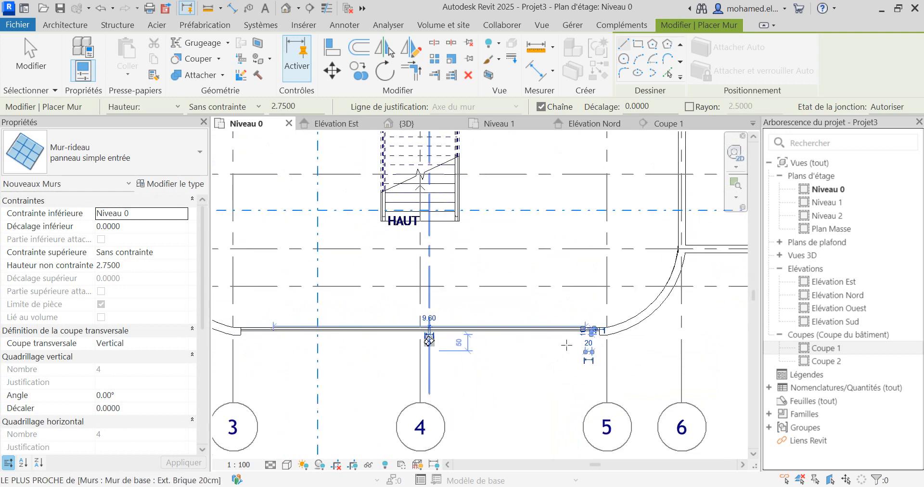
- Examine the new entrance curtain wall in the 3D view and end wall placement
scroll(527, 329, down, 2)
scroll(386, 343, up, 2)
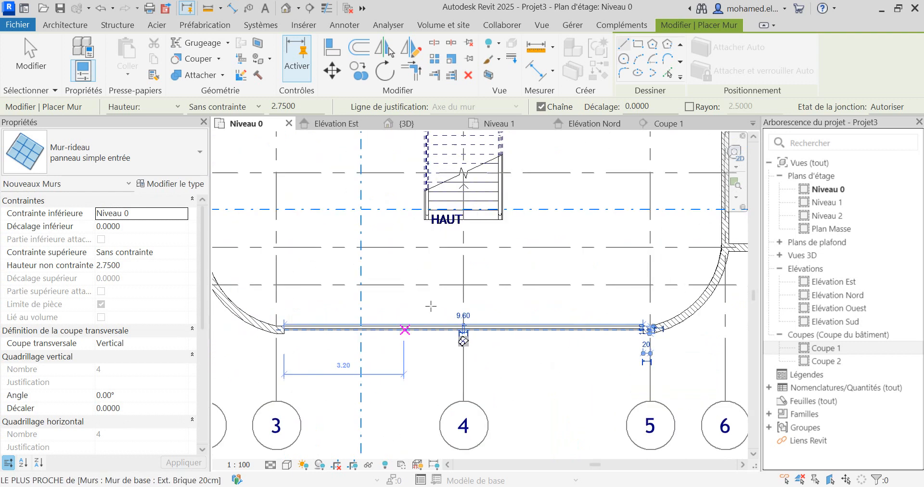
scroll(553, 309, down, 1)
scroll(625, 315, down, 1)
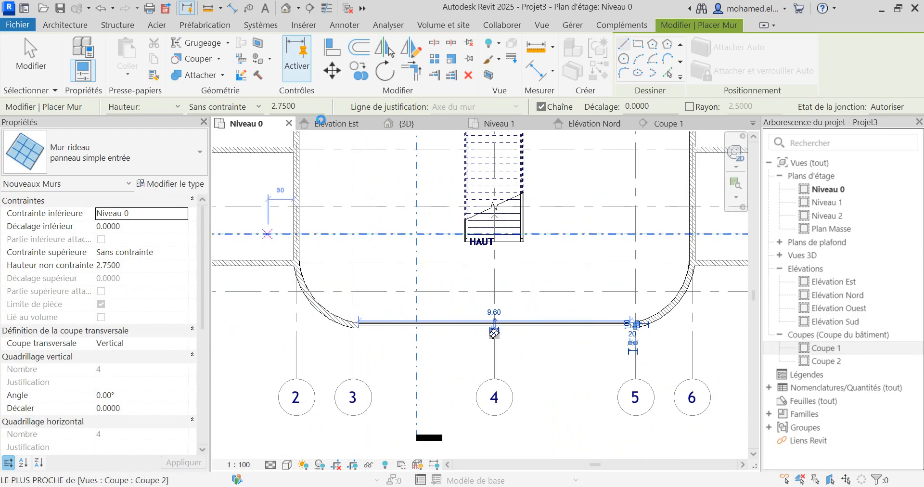
click(407, 123)
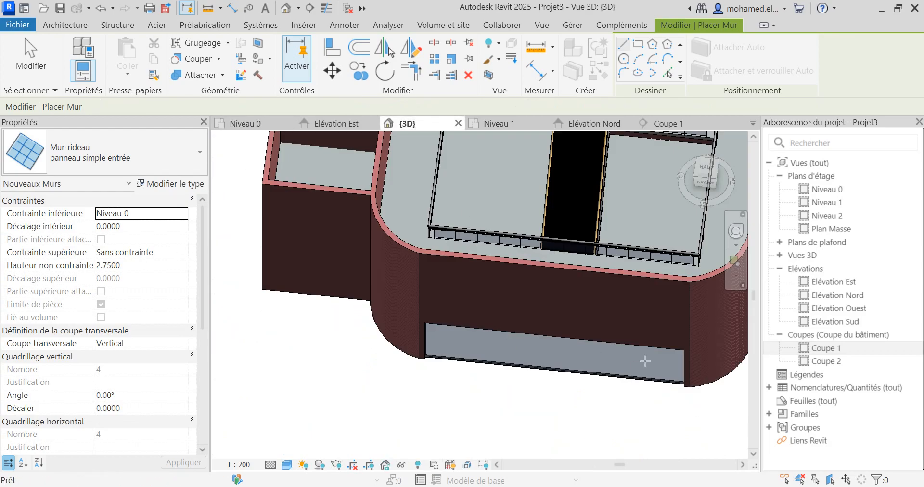
scroll(626, 357, up, 3)
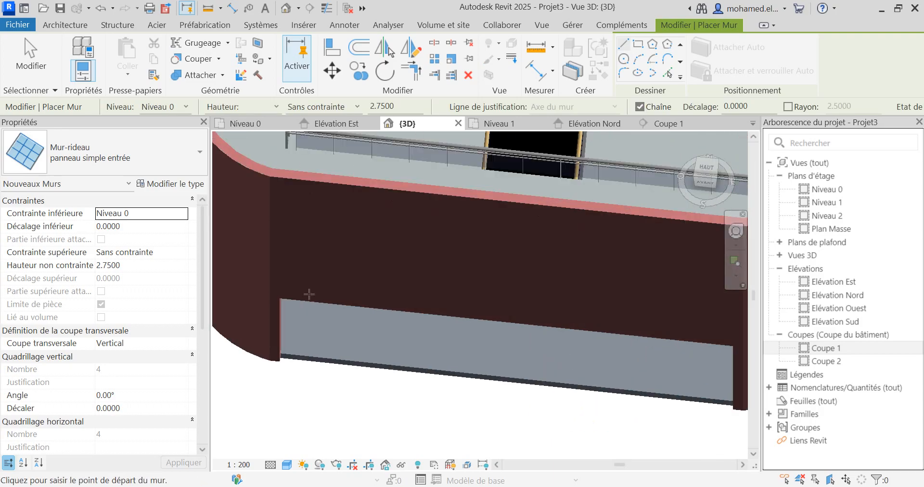
scroll(315, 361, down, 4)
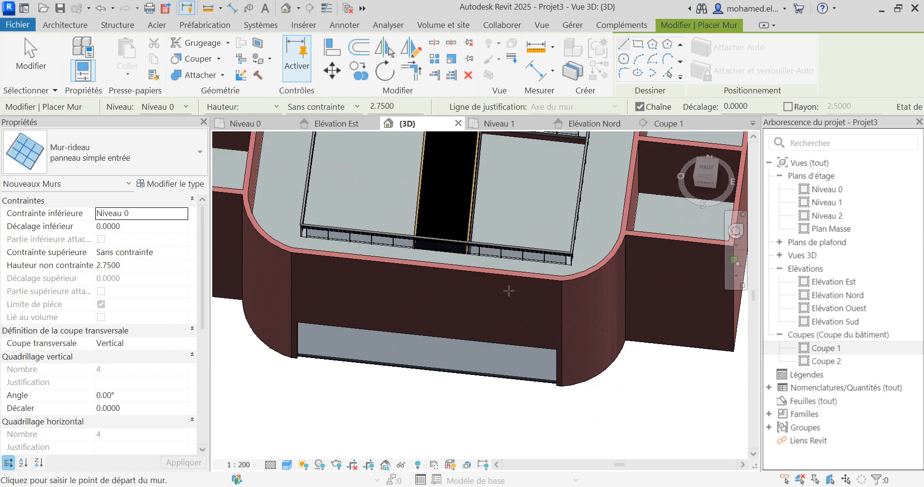
key(Escape)
key(Escape)
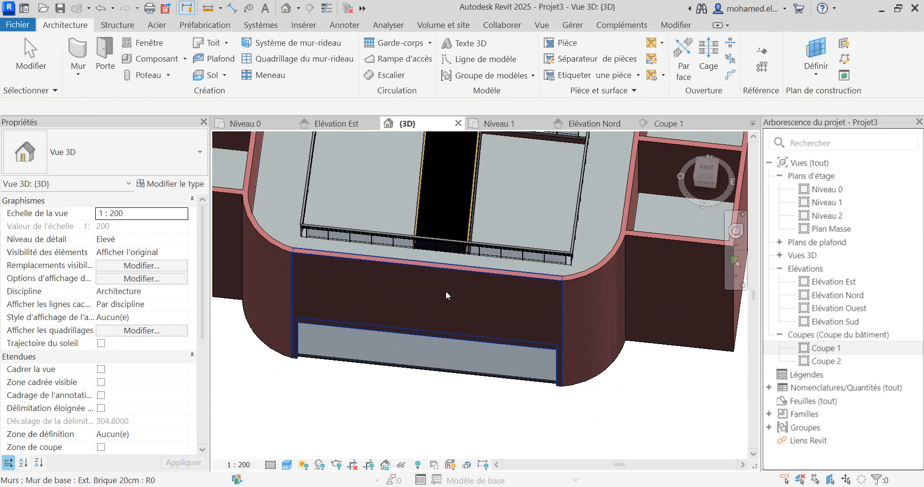
- Set the unconstrained height (Hauteur non contrainte) of the entrance curtain wall to 7.5
click(588, 274)
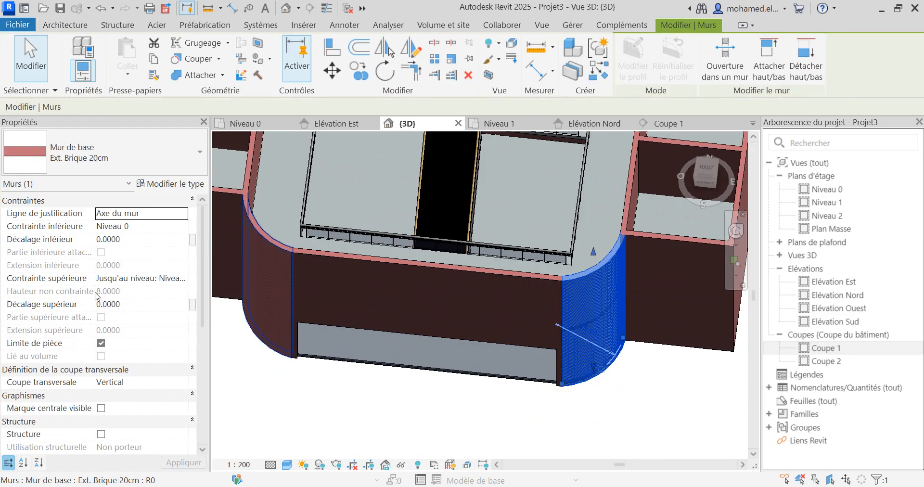
click(516, 364)
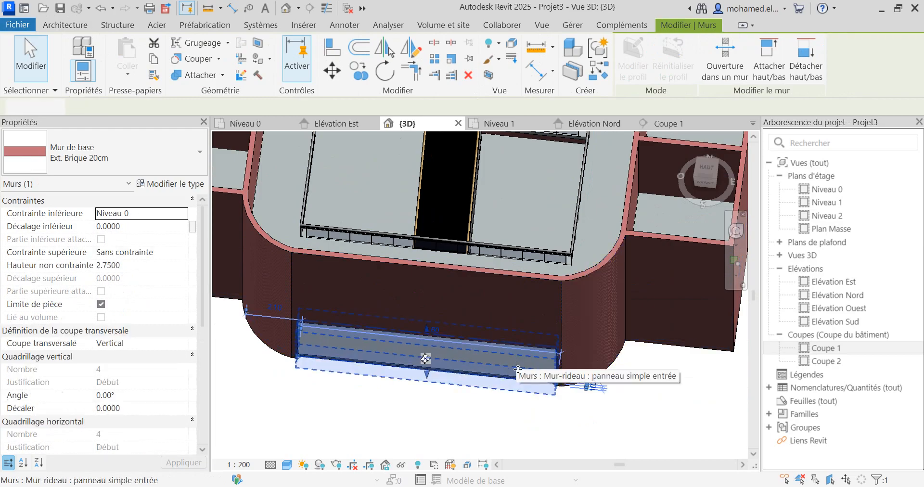
click(120, 265)
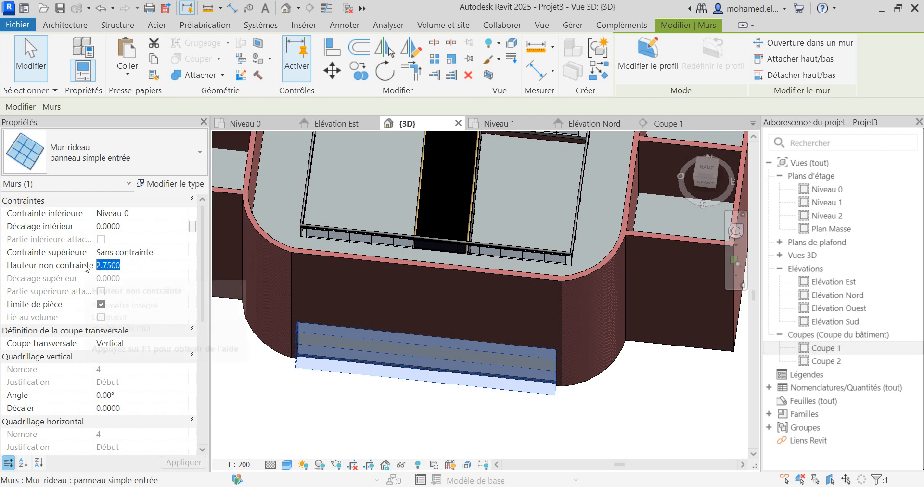
text(7)
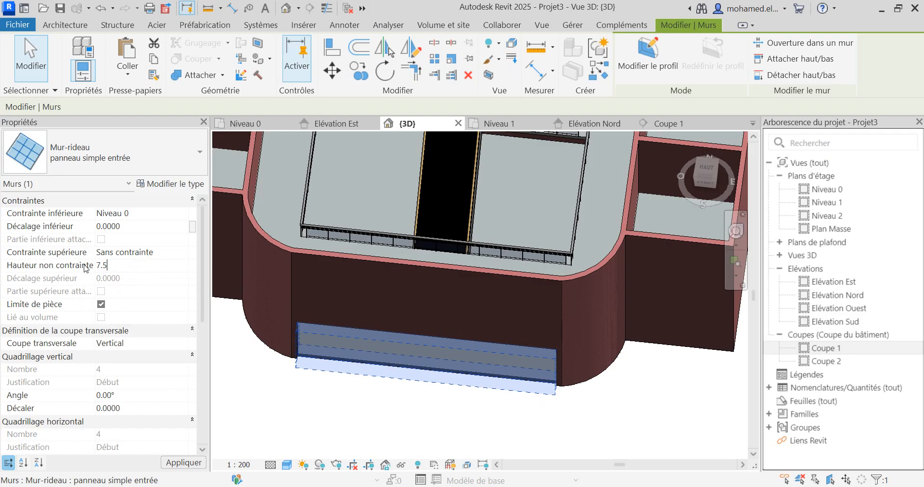
click(181, 256)
click(179, 262)
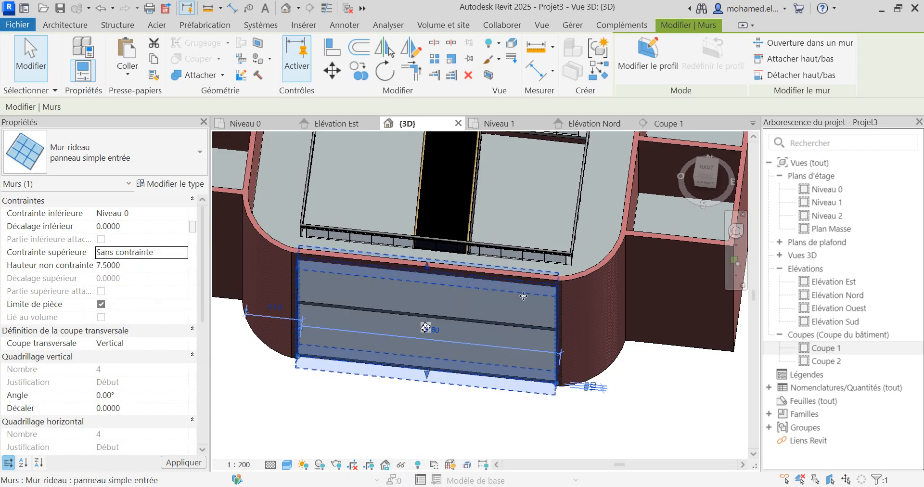
click(496, 429)
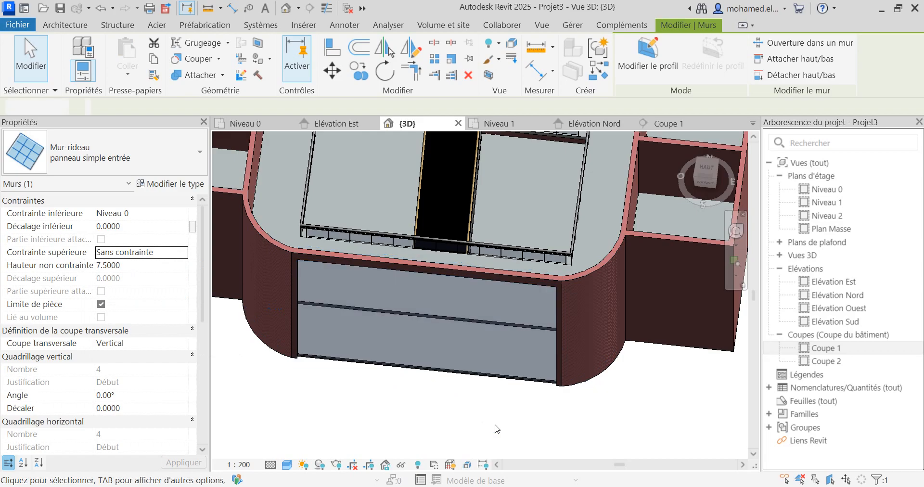
- Start a new wall with the panneau simple côtés curtain wall type and open the Niveau 0 floor plan
scroll(484, 341, down, 2)
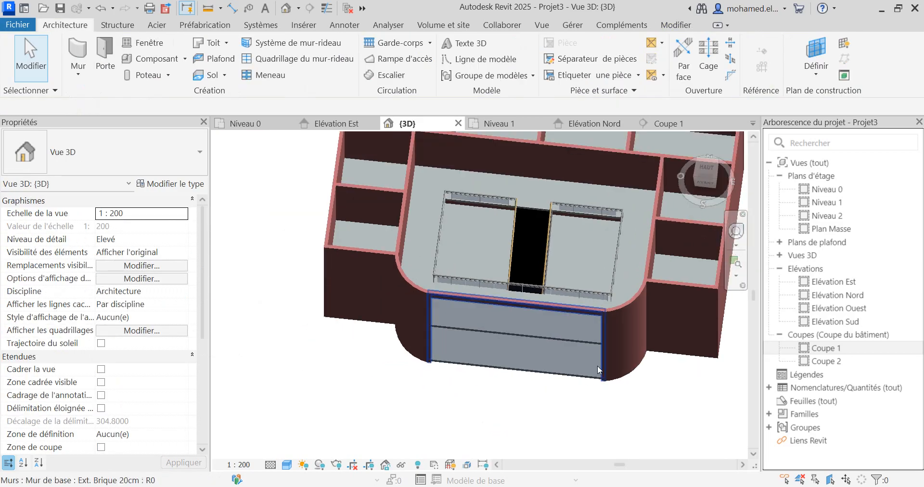
scroll(479, 343, up, 4)
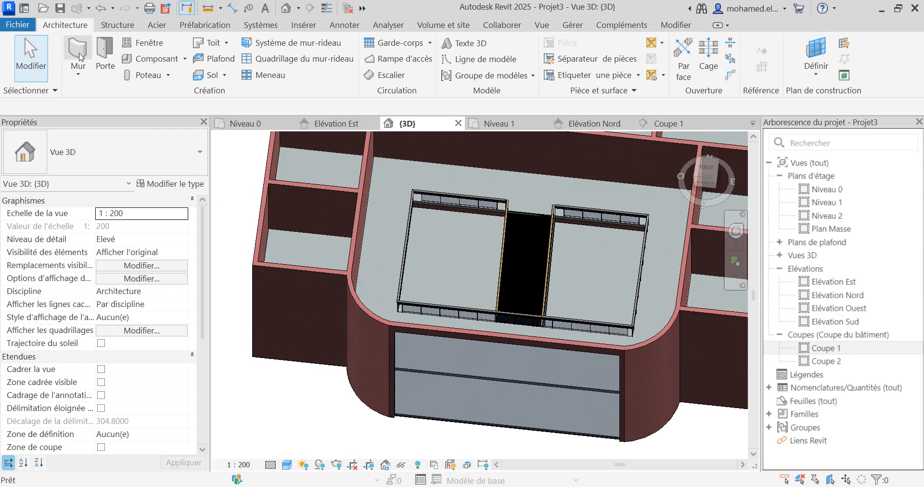
key(w)
key(a)
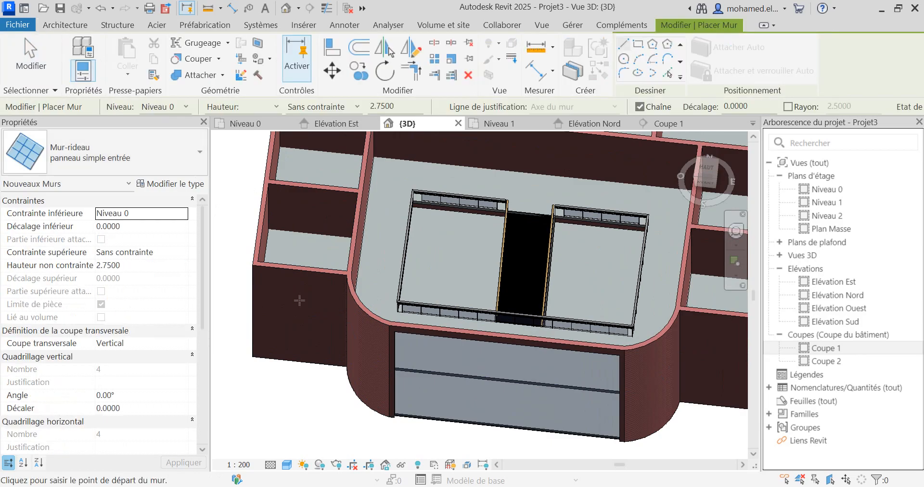
click(191, 151)
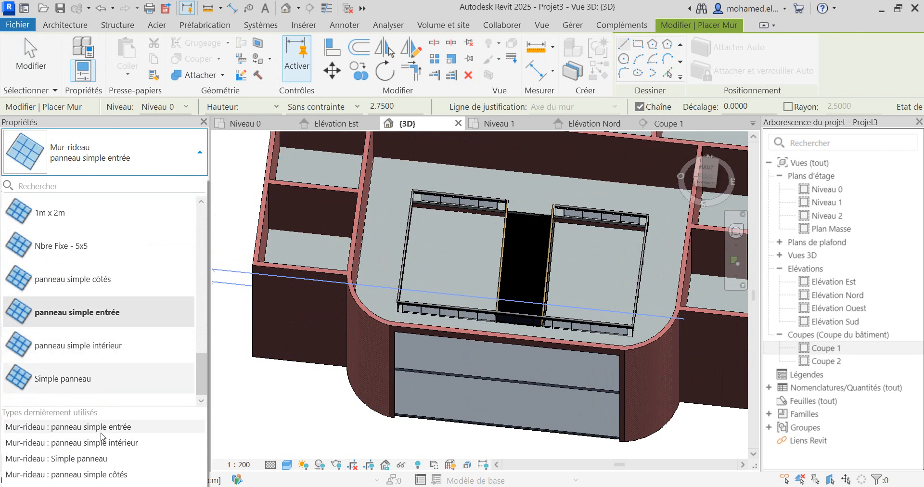
click(88, 476)
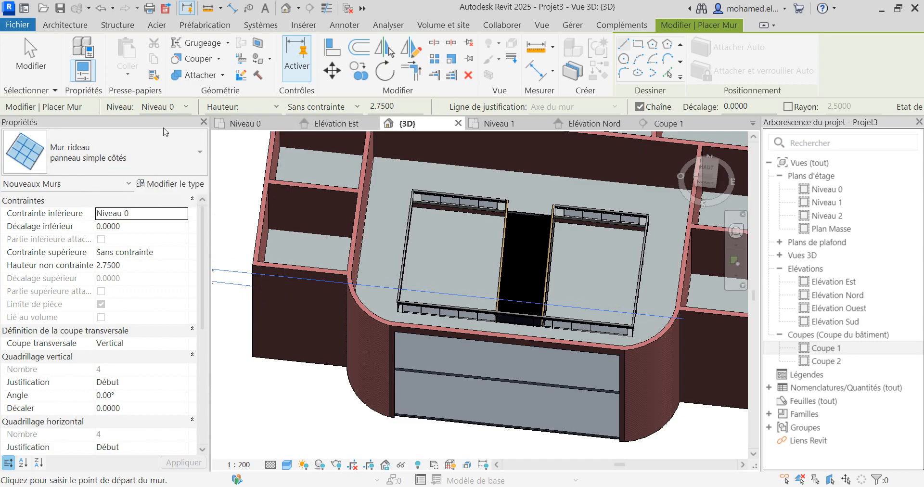
click(251, 124)
- Draw a panneau simple côtés curtain wall about 3.50 m long on the left wing's front wall centreline, starting 20 cm from the inner left corner
scroll(544, 309, down, 2)
scroll(346, 317, up, 7)
scroll(344, 316, up, 2)
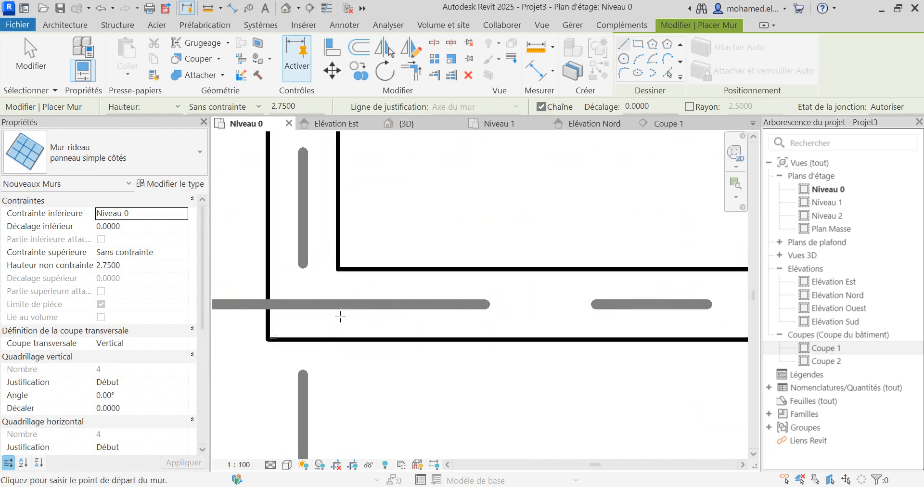
scroll(340, 296, down, 1)
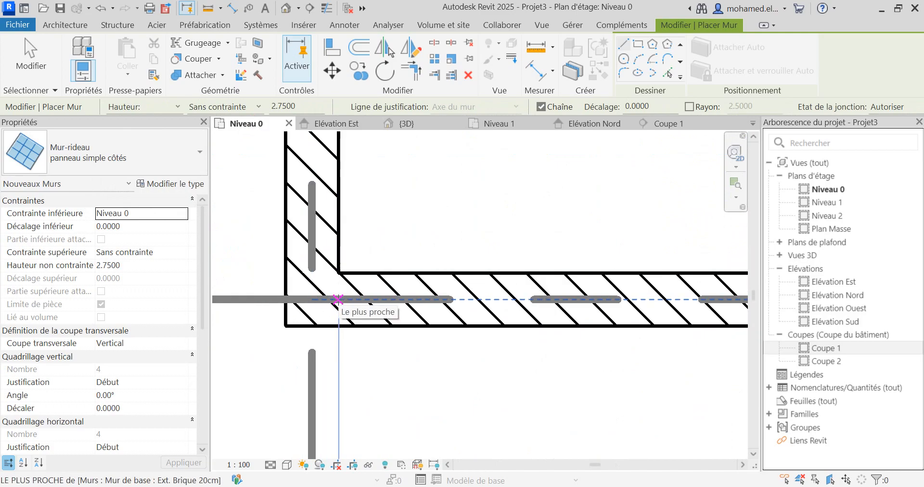
scroll(375, 289, down, 3)
scroll(391, 256, down, 1)
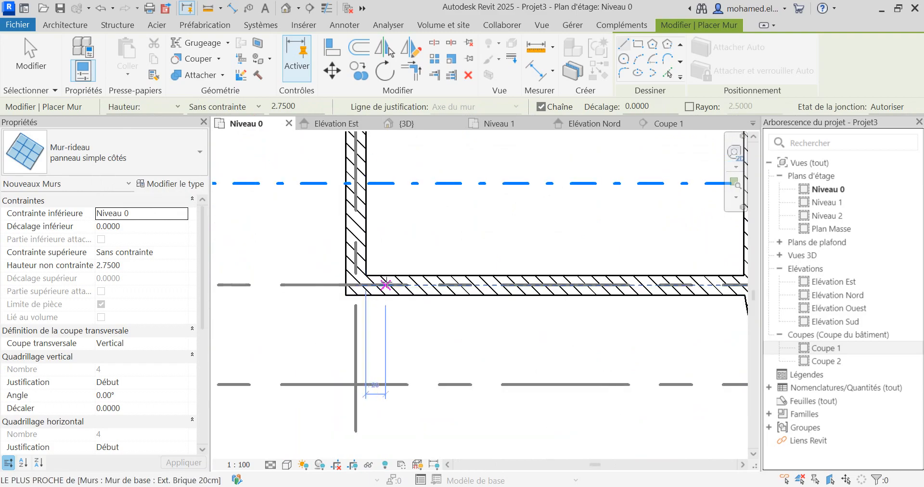
click(387, 285)
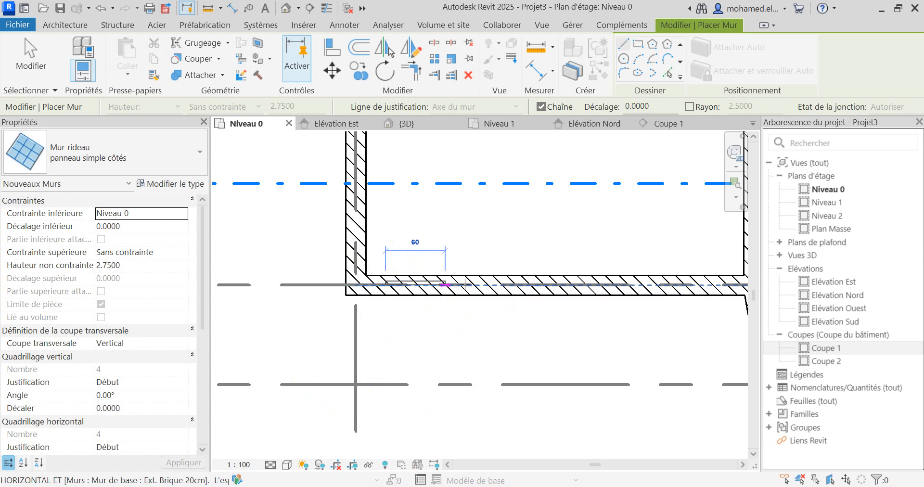
scroll(452, 285, down, 2)
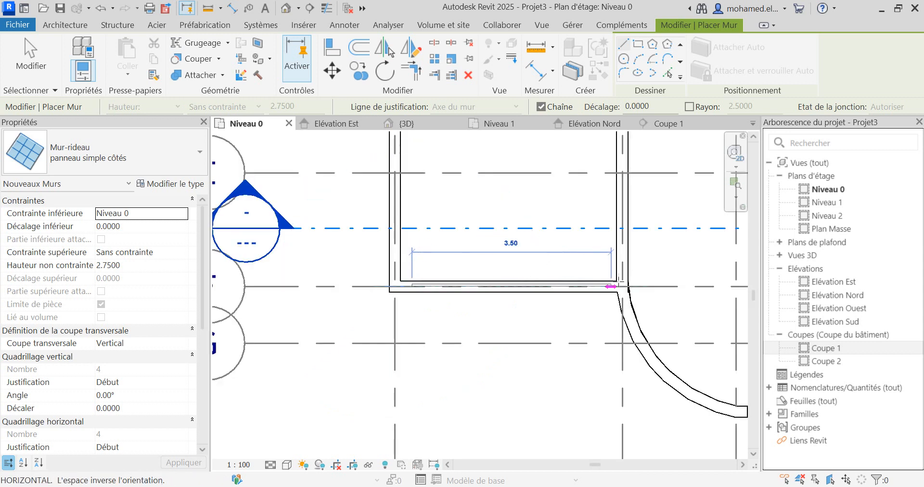
scroll(620, 282, up, 2)
scroll(624, 288, up, 3)
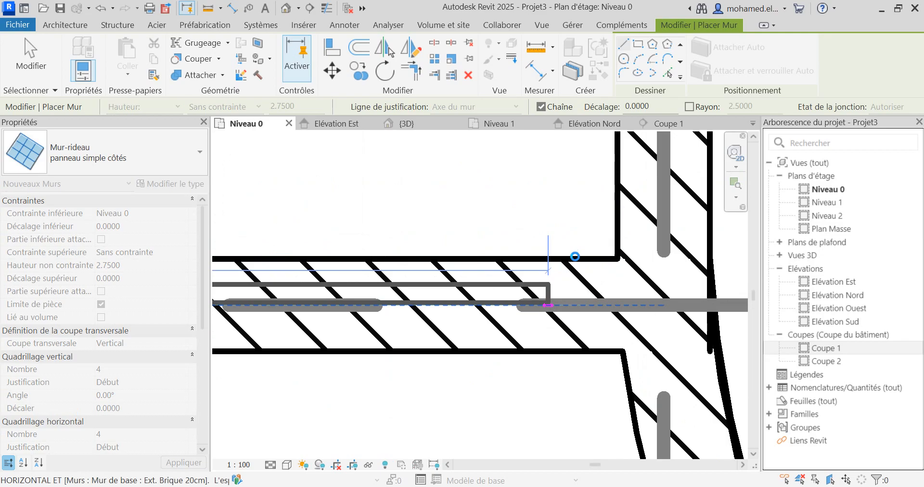
click(575, 256)
- Set the distance between the side curtain wall's right end and the wing's inner right corner to 0.2
scroll(562, 221, down, 3)
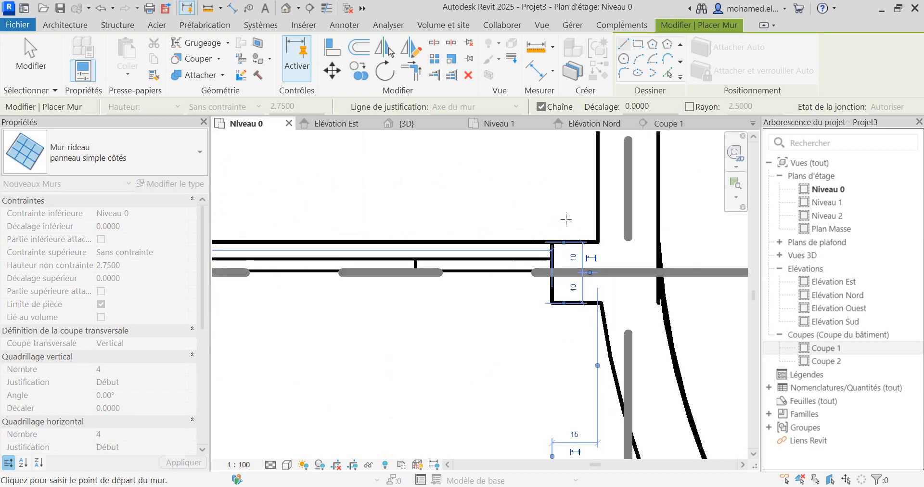
scroll(580, 364, up, 1)
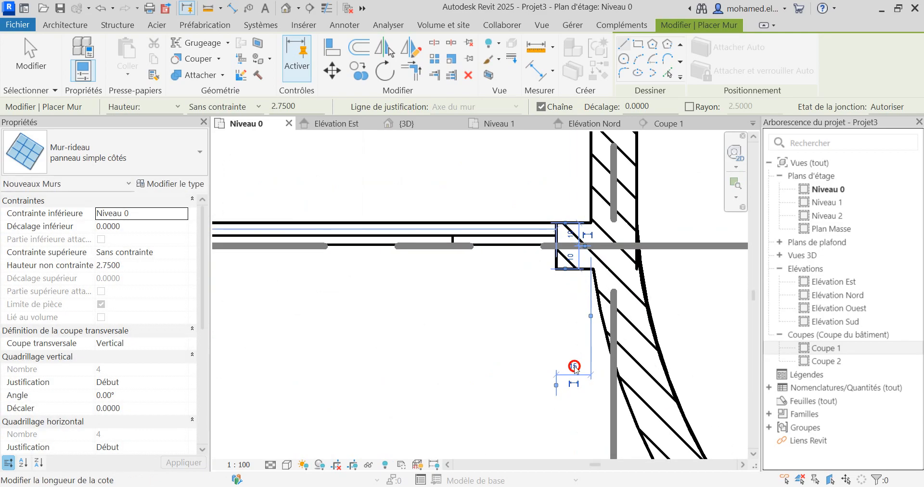
click(574, 362)
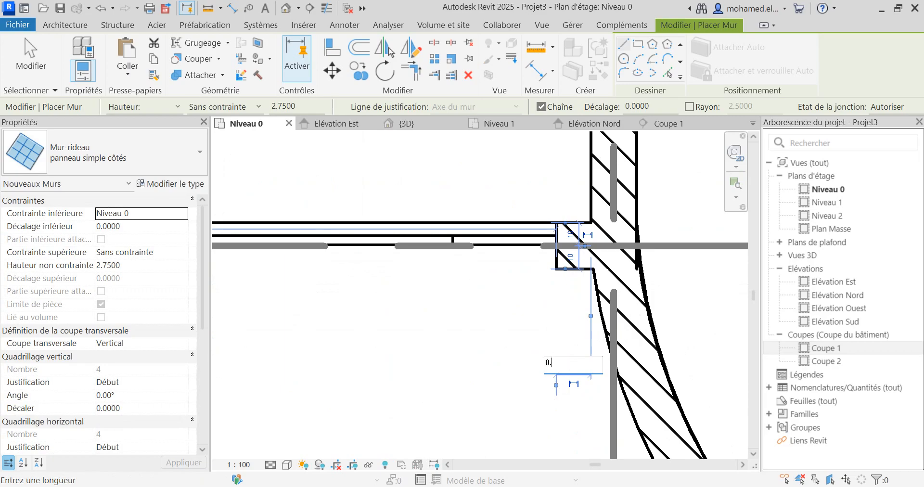
text(0.2)
key(Return)
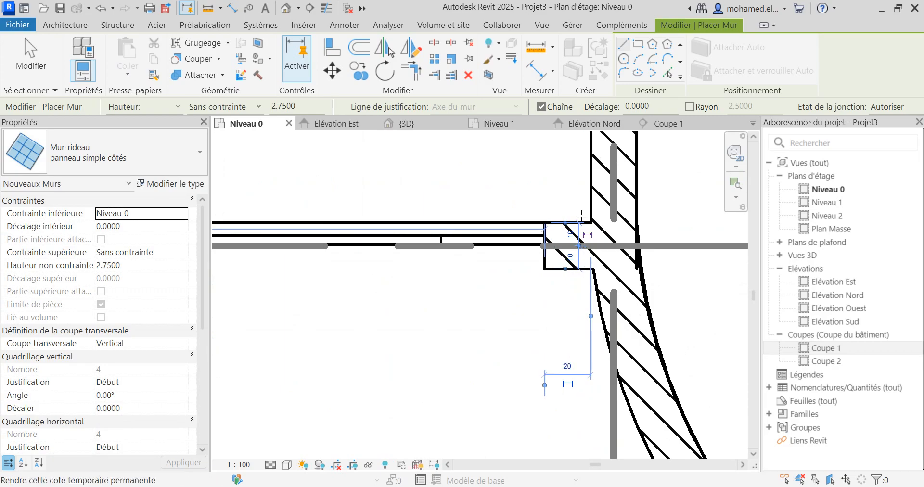
scroll(613, 234, down, 4)
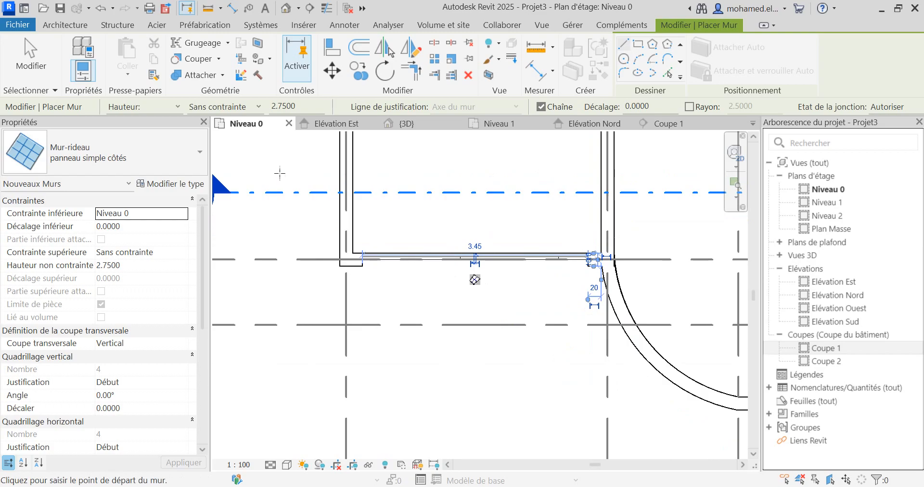
- In the 3D view, set the unconstrained height (Hauteur non contrainte) of the left wing's curtain wall to 7.5
click(407, 124)
scroll(299, 350, up, 2)
scroll(366, 333, up, 2)
scroll(369, 347, down, 2)
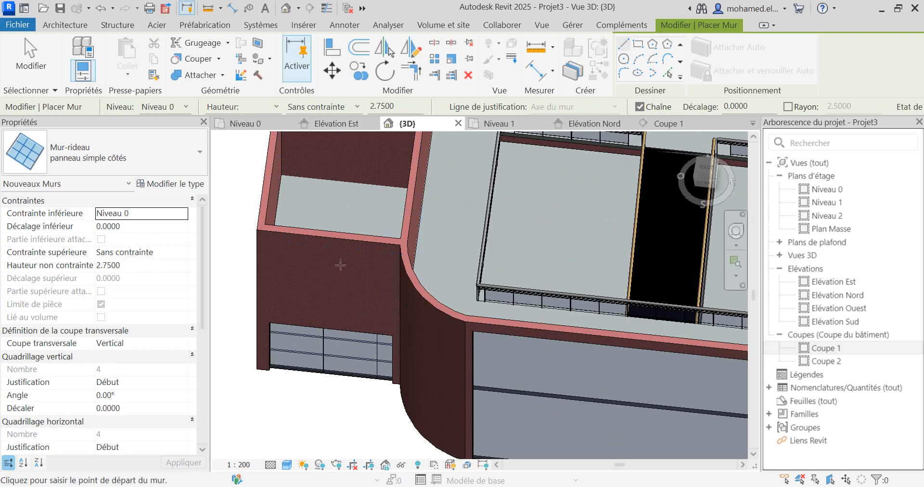
key(Escape)
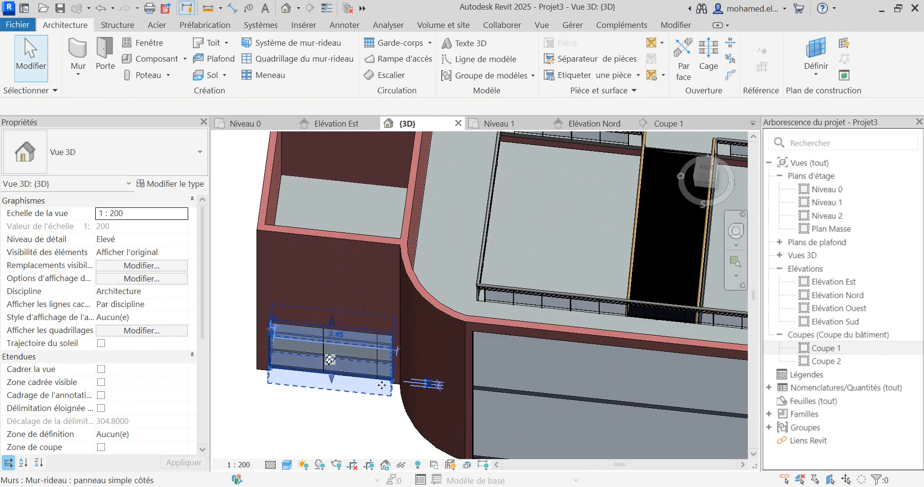
click(331, 362)
click(125, 269)
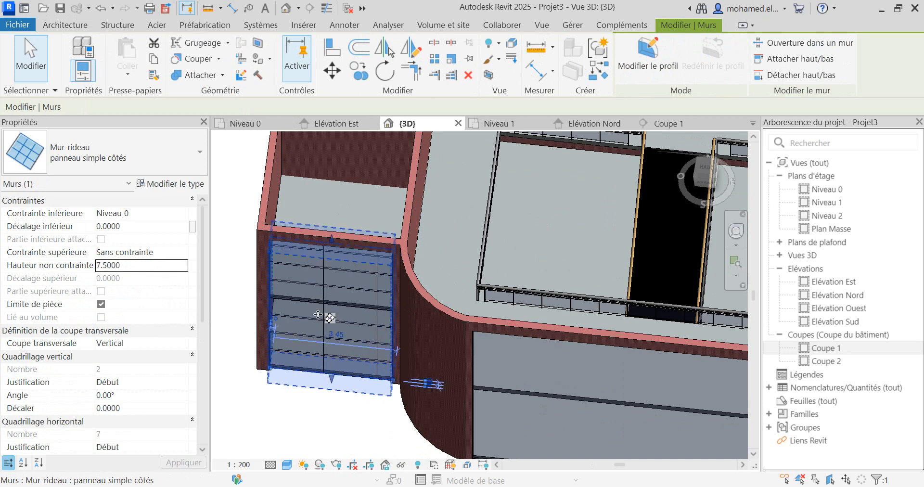
click(310, 417)
scroll(330, 267, down, 1)
scroll(329, 264, down, 4)
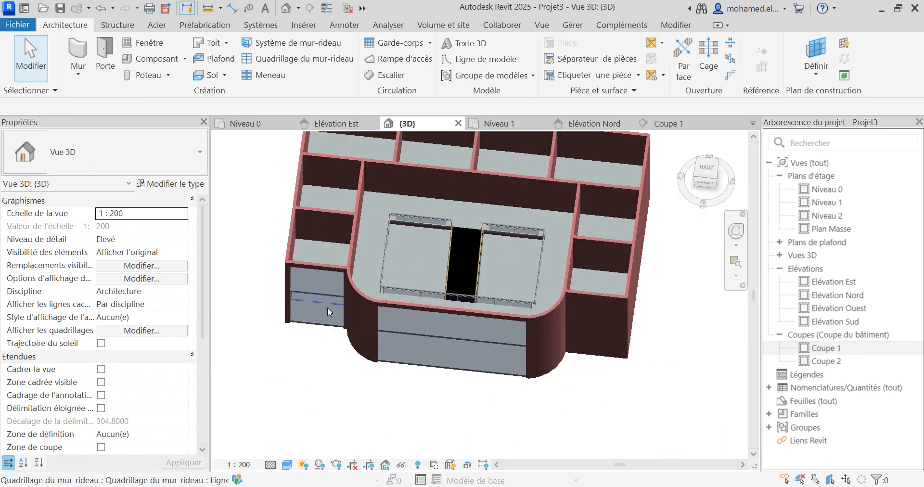
scroll(463, 350, up, 3)
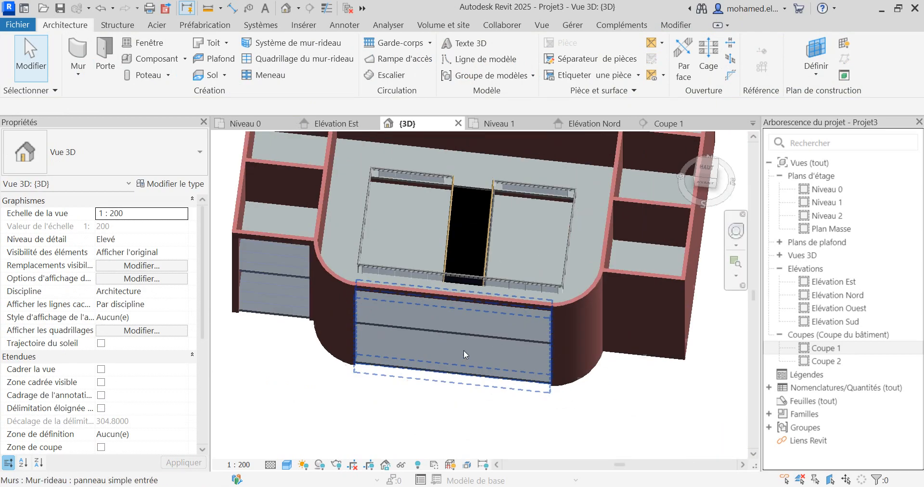
- On the Niveau 0 plan, draw a panneau simple côtés curtain wall about 3.42 m long along the right wing's front wall centreline
click(246, 124)
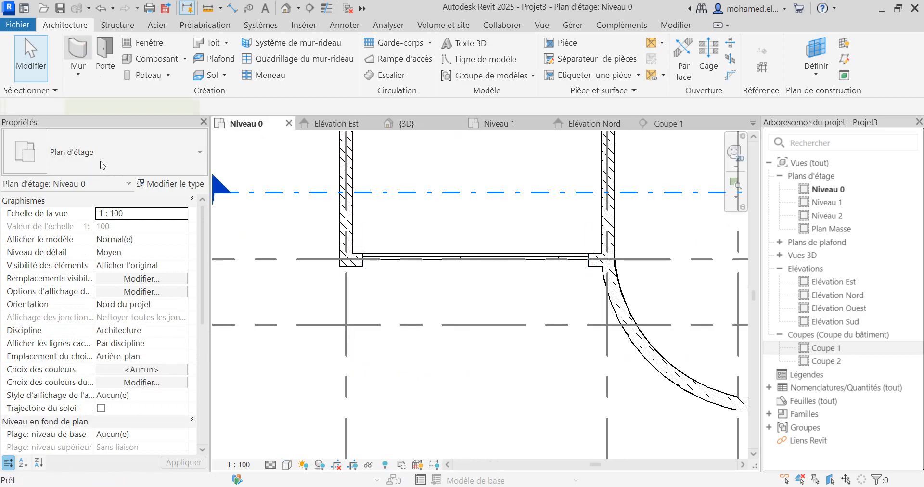
key(w)
key(a)
scroll(382, 295, down, 5)
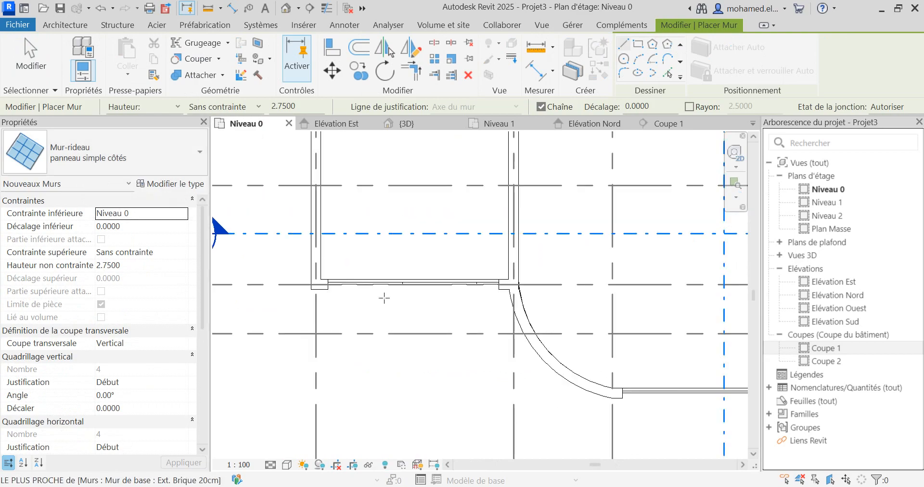
scroll(567, 318, up, 4)
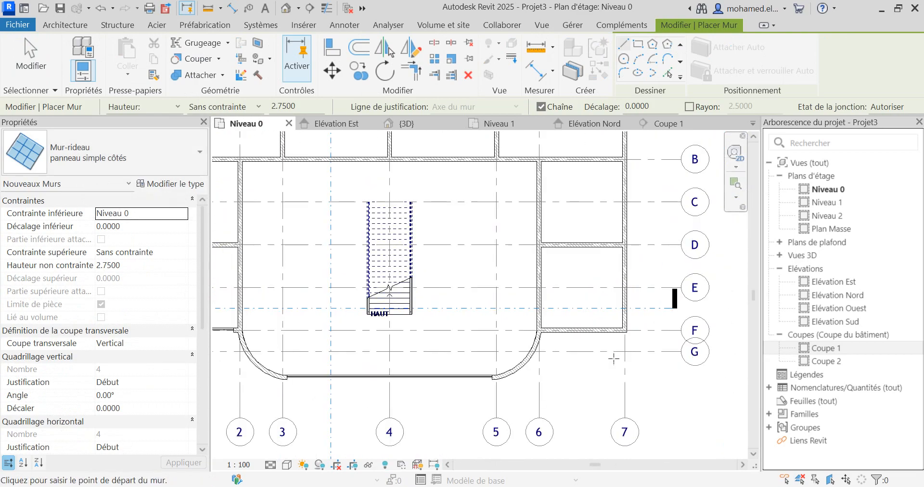
scroll(656, 328, down, 4)
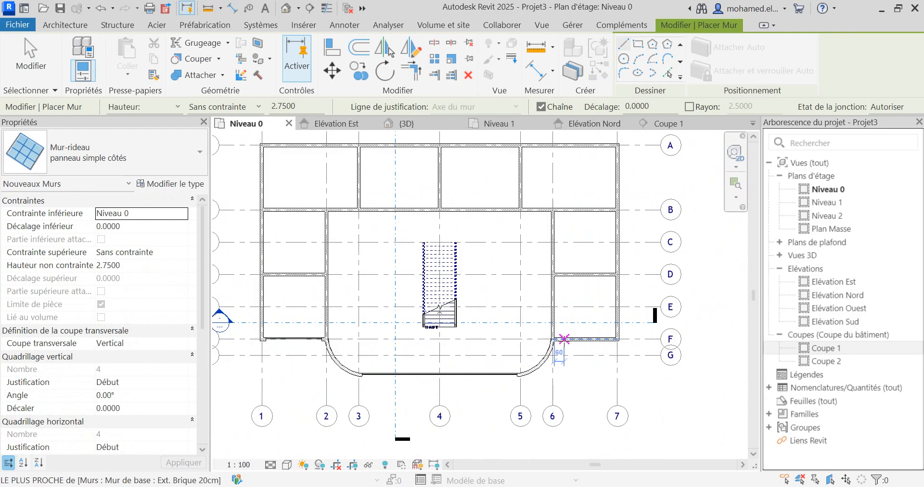
scroll(612, 340, up, 7)
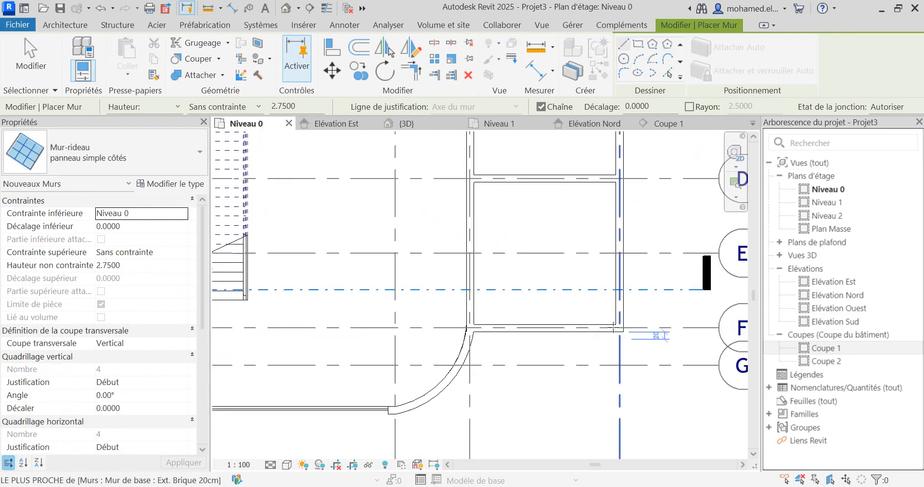
scroll(616, 326, up, 2)
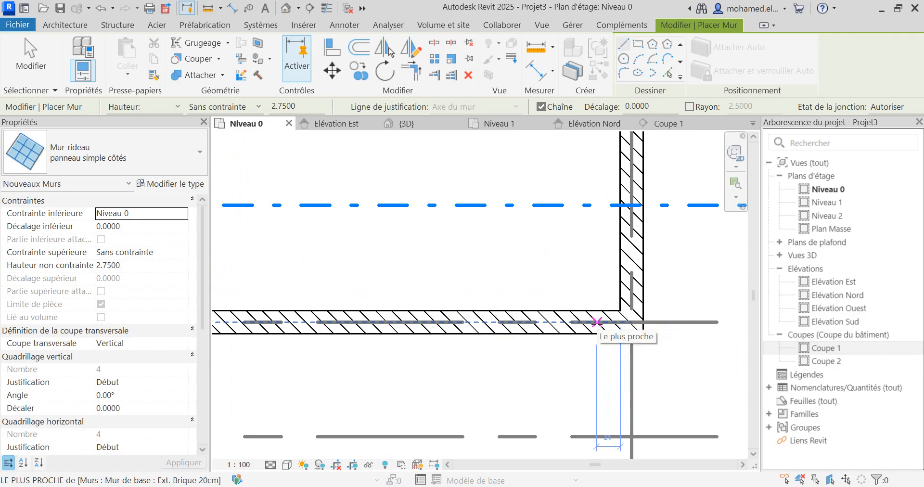
click(600, 312)
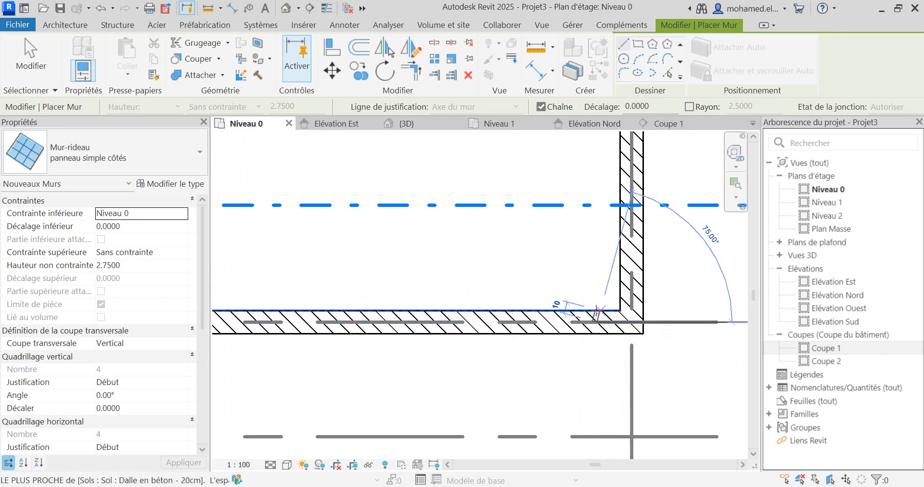
scroll(558, 316, down, 2)
scroll(405, 319, up, 3)
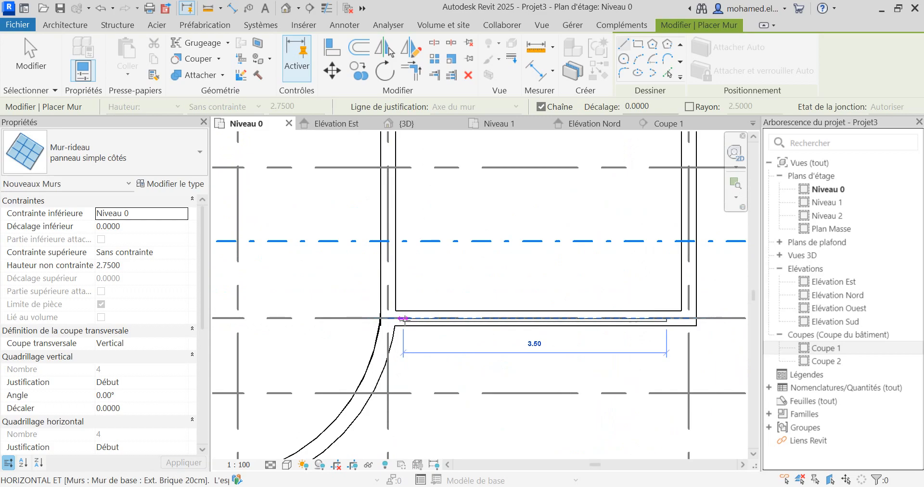
scroll(388, 294, up, 2)
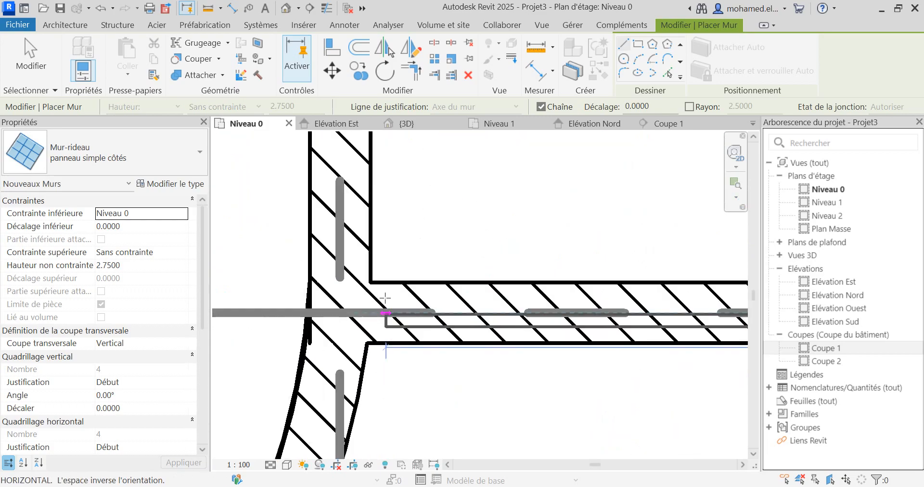
click(384, 297)
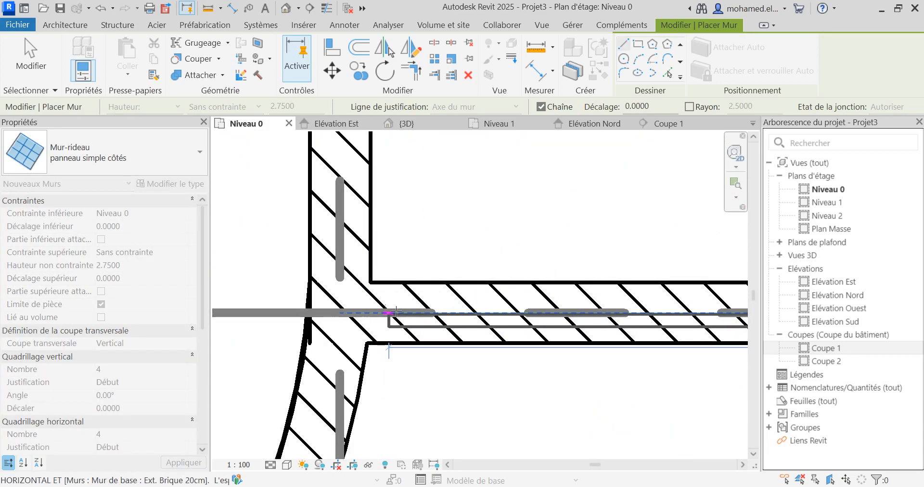
scroll(428, 314, down, 2)
click(428, 314)
scroll(436, 284, down, 2)
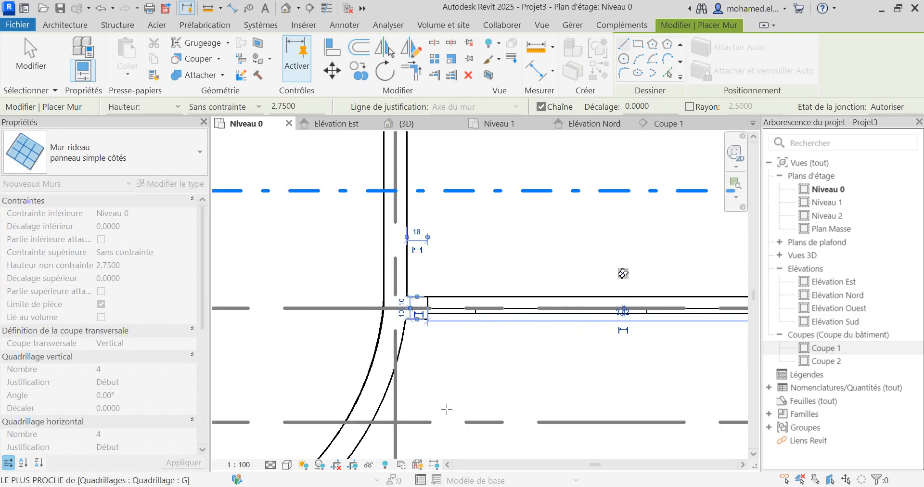
- Set the distance between the new curtain wall's left end and the right wing's inner left corner to 0.2
scroll(436, 276, up, 3)
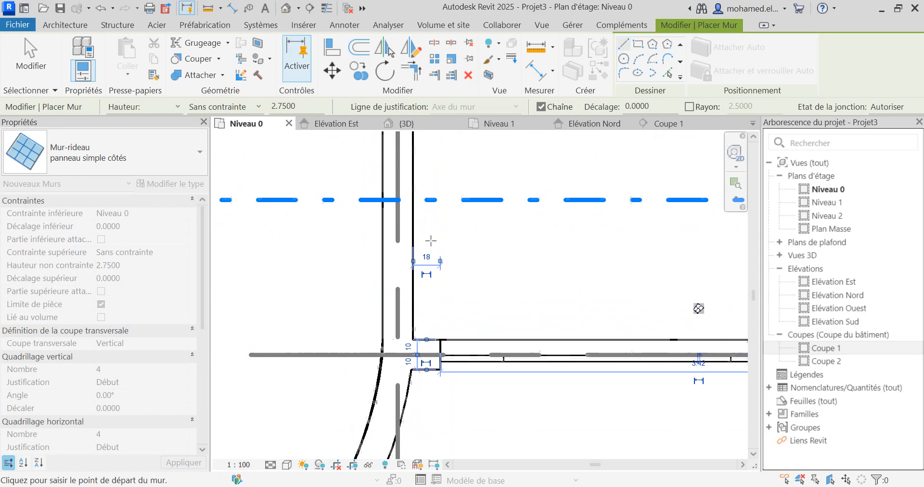
click(424, 276)
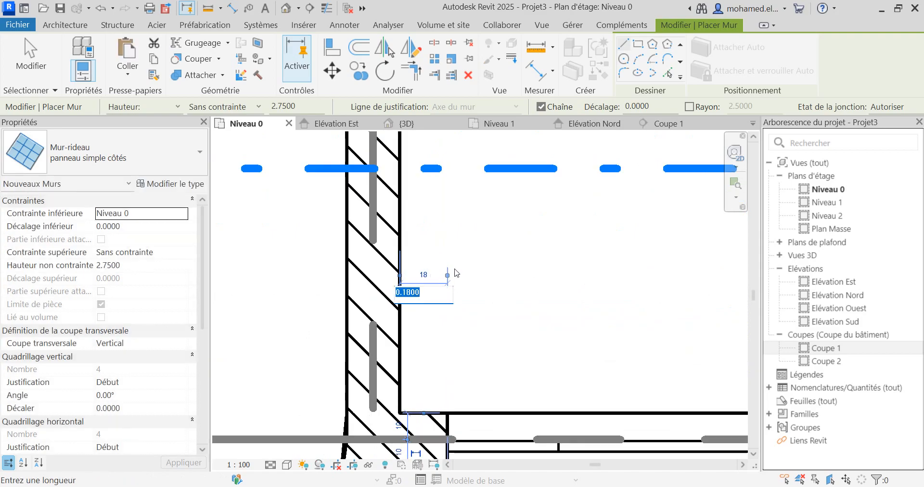
text(0.2)
key(Return)
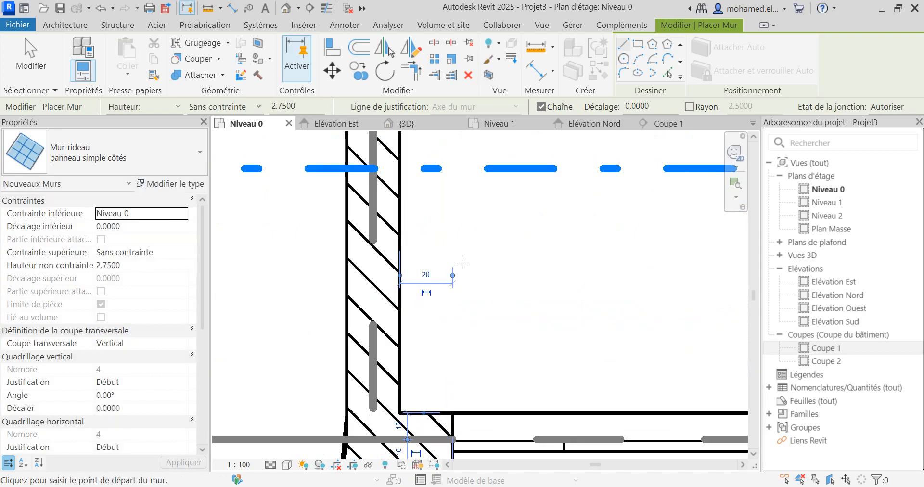
scroll(462, 262, down, 3)
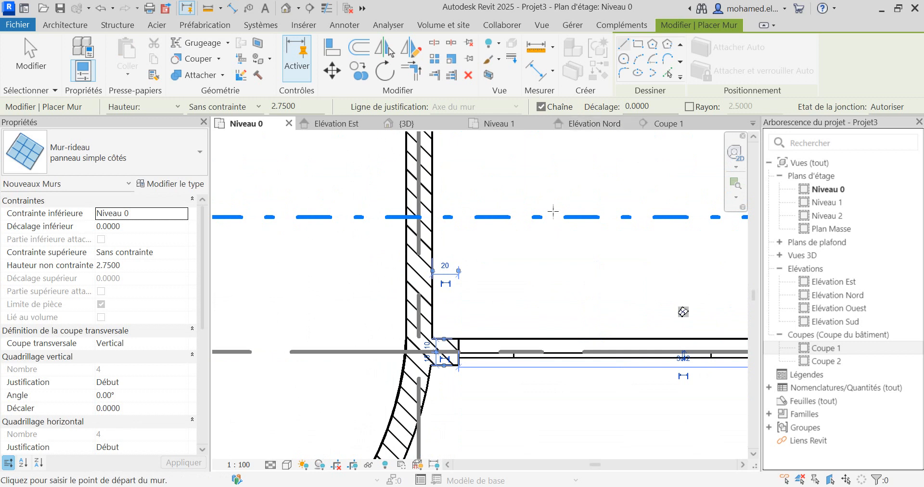
- In the 3D view, set the unconstrained height (Hauteur non contrainte) of the right wing's curtain wall to 7.5
click(405, 124)
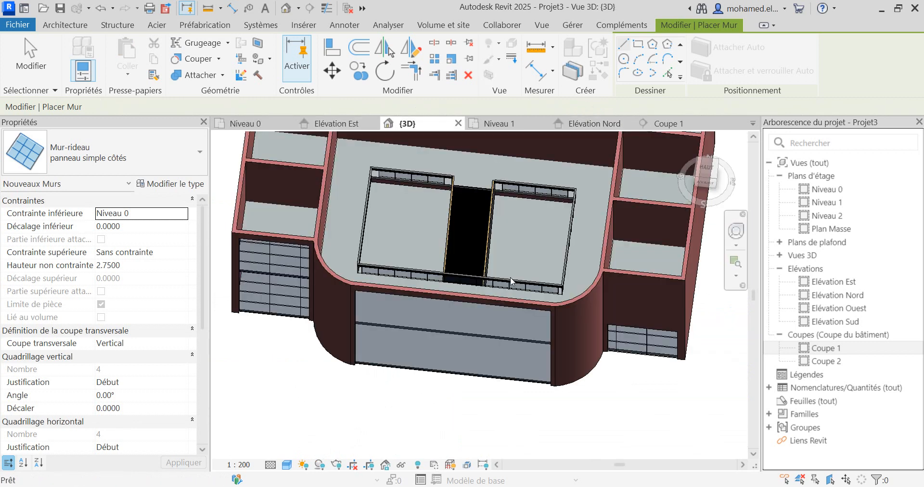
scroll(625, 317, up, 2)
key(Escape)
key(Escape)
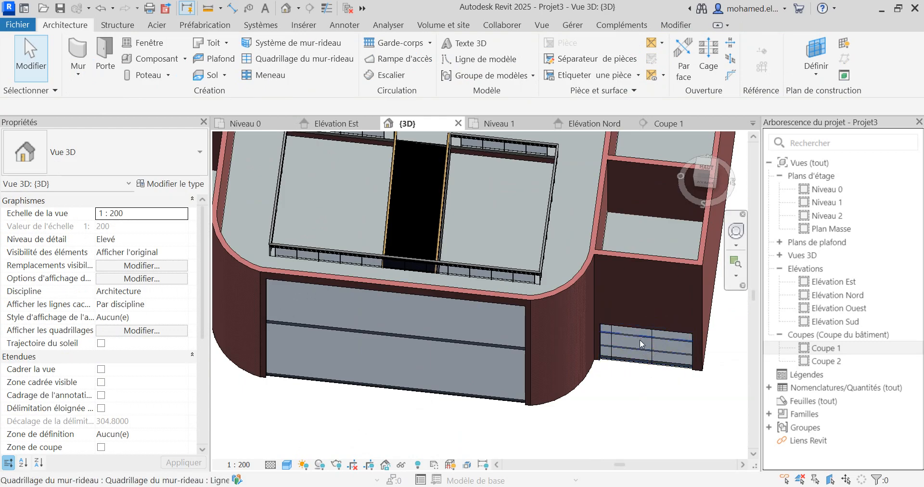
click(641, 335)
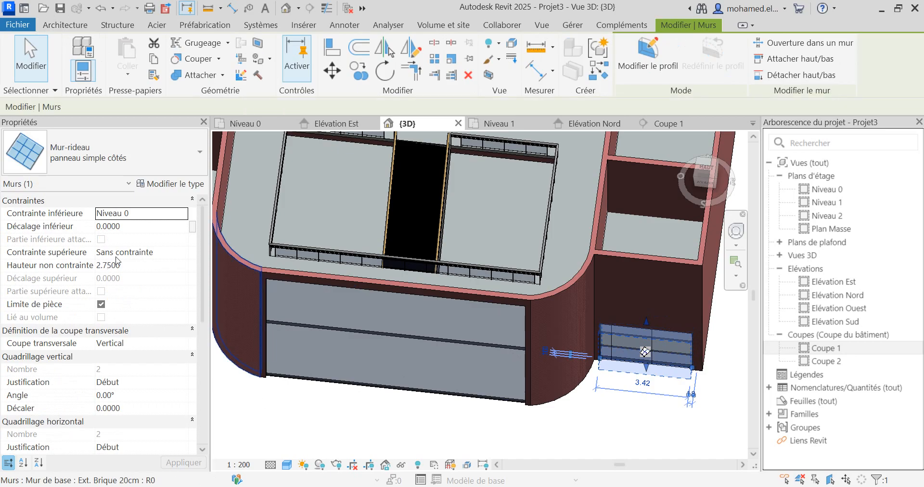
click(111, 265)
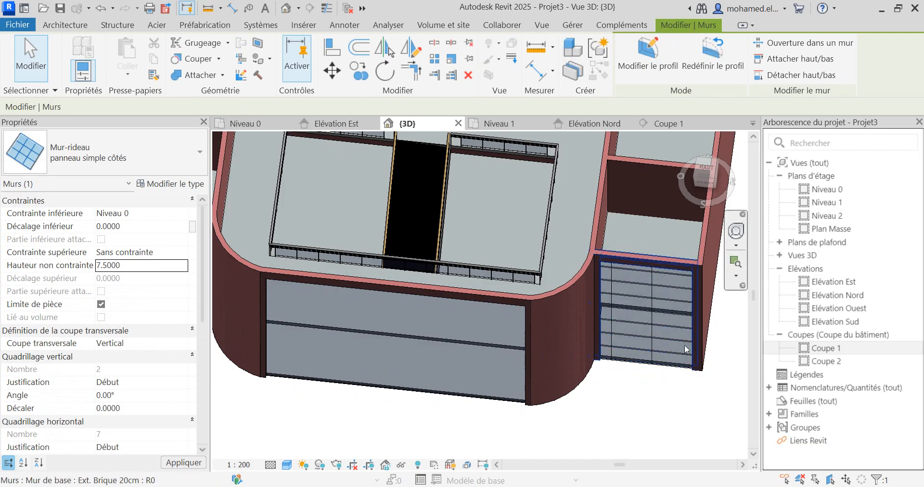
scroll(647, 331, up, 4)
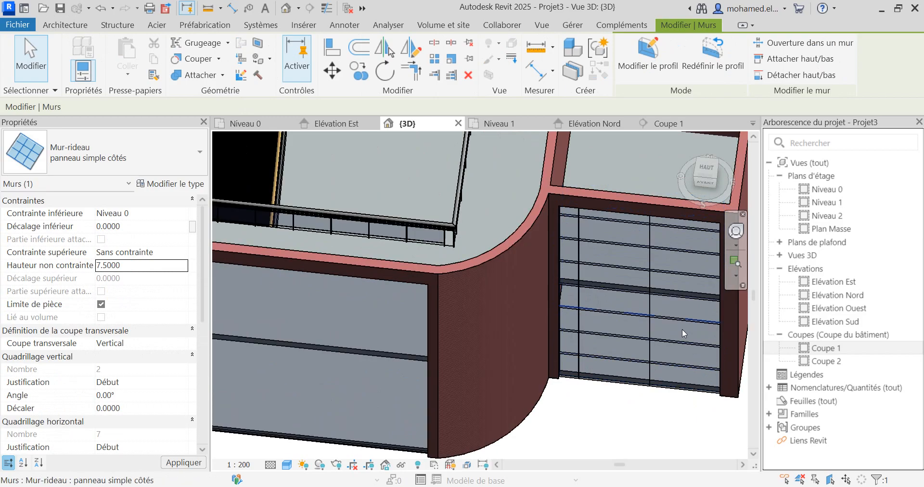
scroll(682, 329, down, 2)
key(Escape)
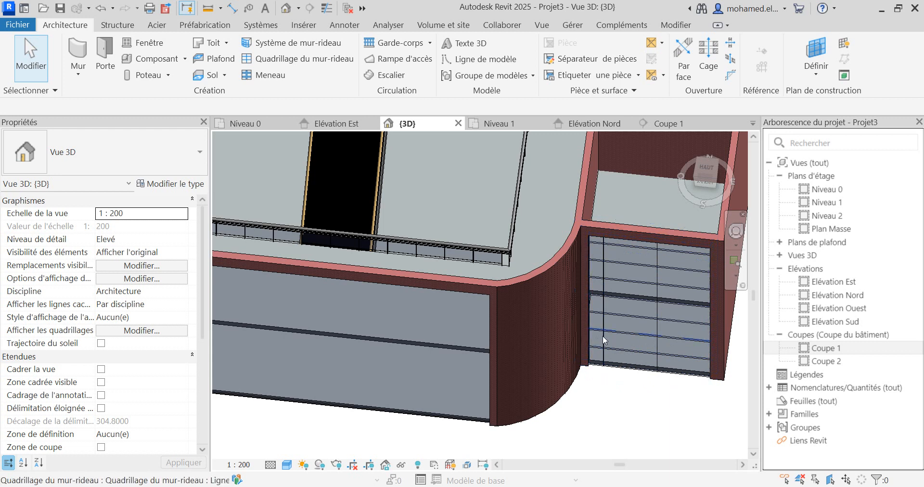
- Examine the entrance and side curtain walls and the upper-floor interior walls in the 3D view
scroll(739, 328, down, 2)
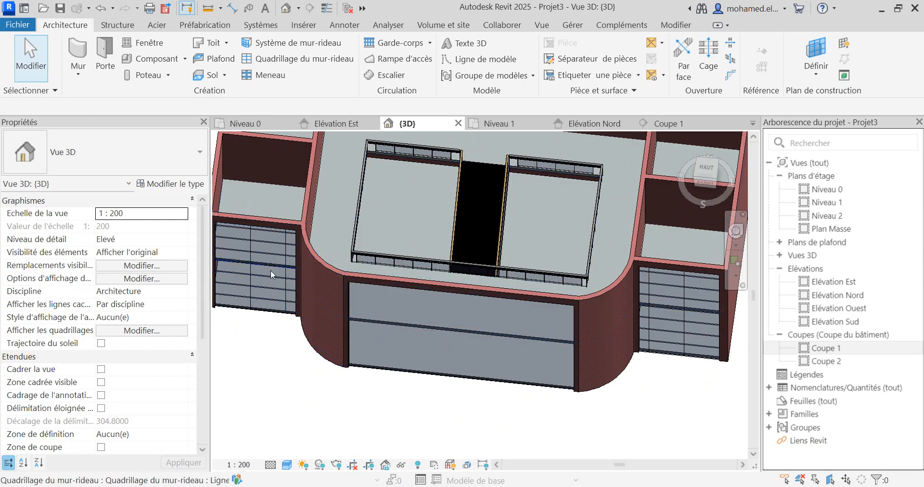
scroll(479, 337, down, 1)
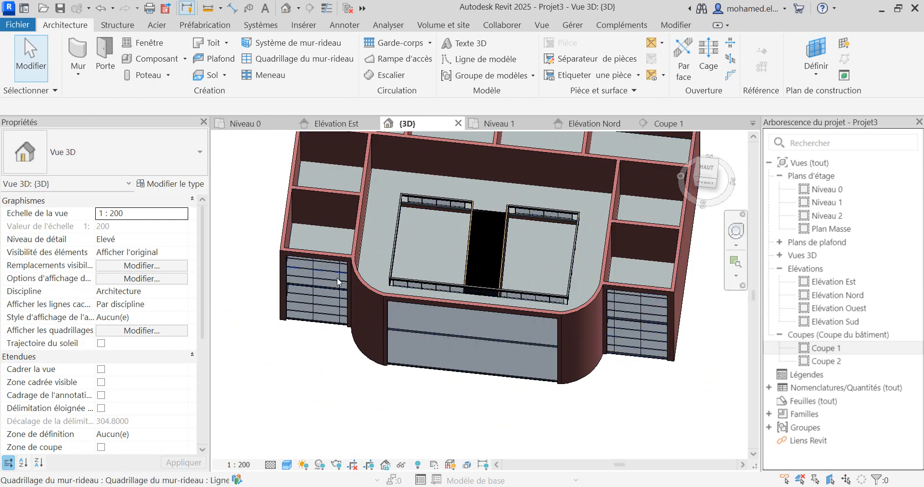
scroll(337, 285, up, 3)
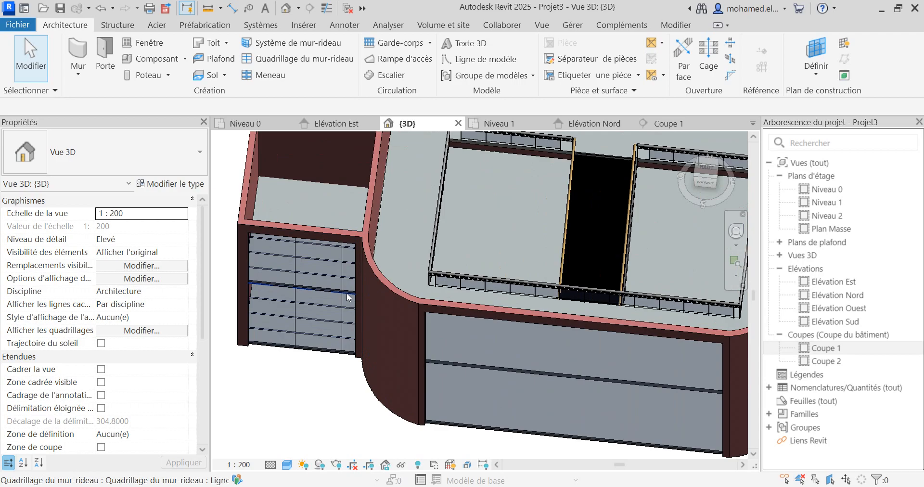
scroll(350, 299, down, 2)
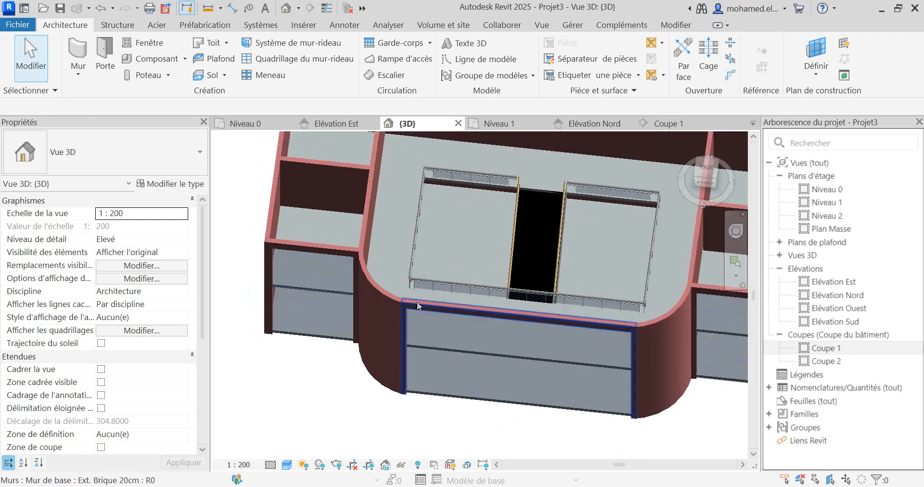
scroll(335, 301, down, 2)
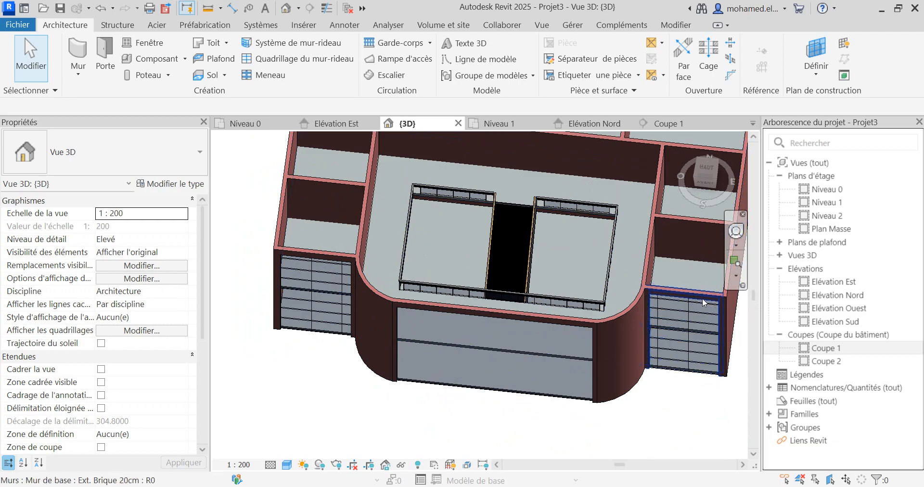
scroll(569, 415, down, 2)
scroll(468, 396, up, 2)
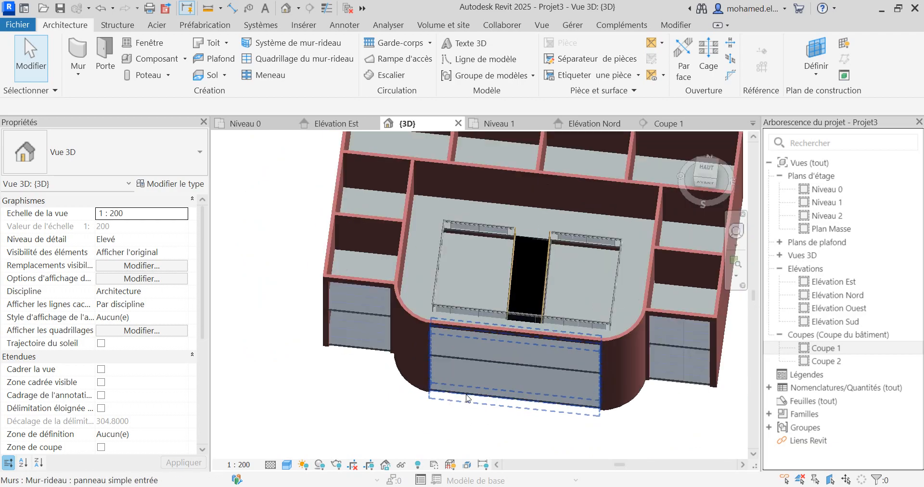
scroll(405, 410, down, 1)
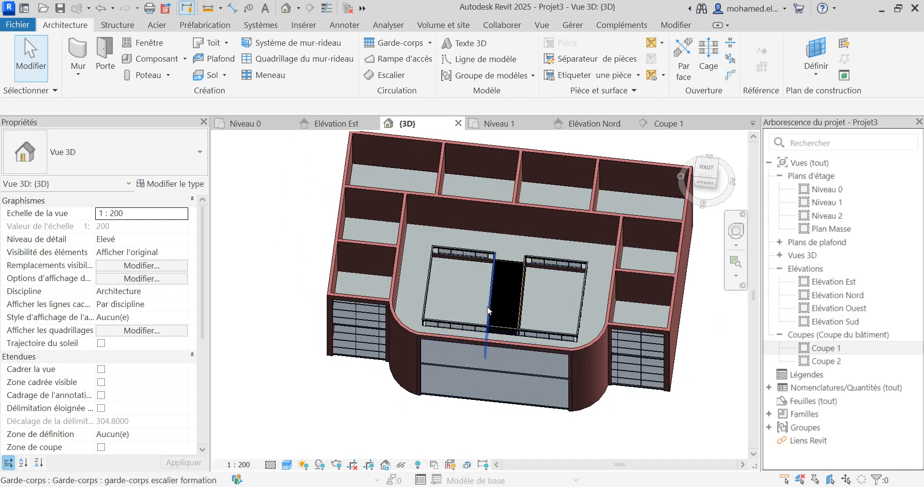
shift+middle_drag(502, 267, 538, 299)
scroll(590, 295, up, 2)
scroll(318, 246, up, 3)
shift+middle_drag(342, 221, 385, 253)
scroll(377, 249, down, 5)
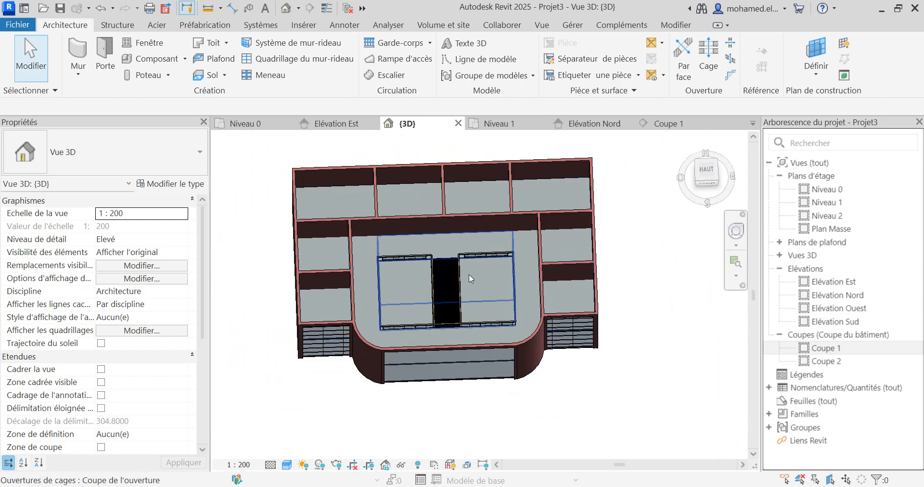
- On the Niveau 1 plan, draw a panneau simple intérieur curtain wall about 3.40 m long in the left wing's rear room wall facing the hall
click(506, 127)
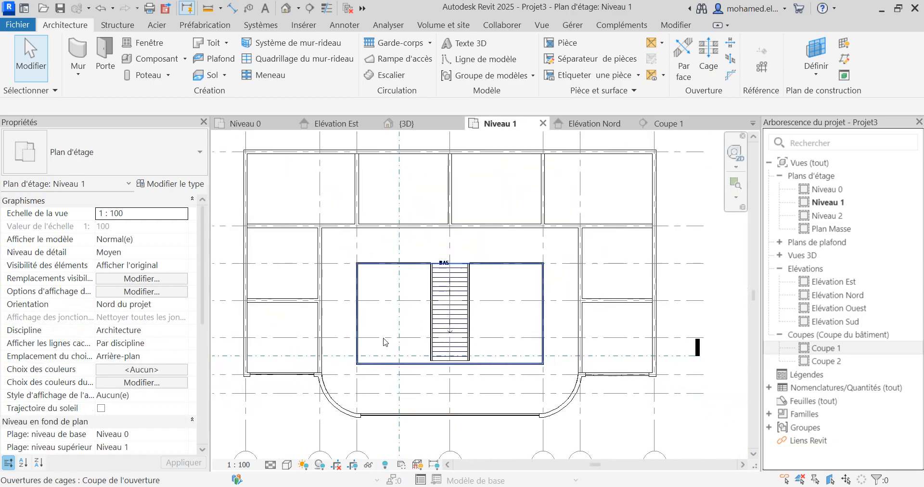
click(79, 46)
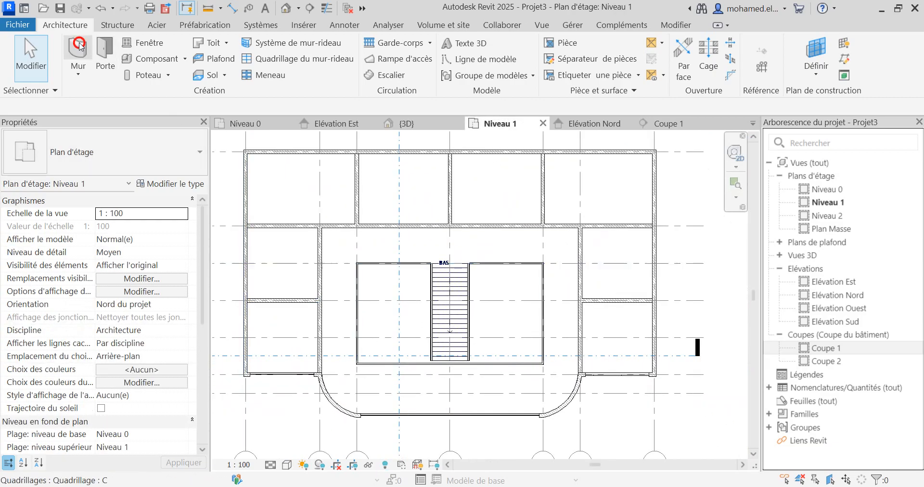
click(196, 155)
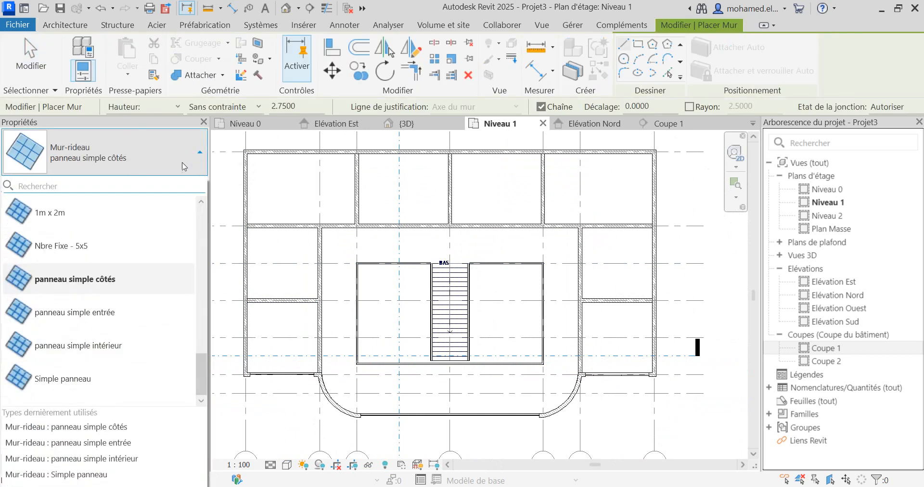
click(105, 347)
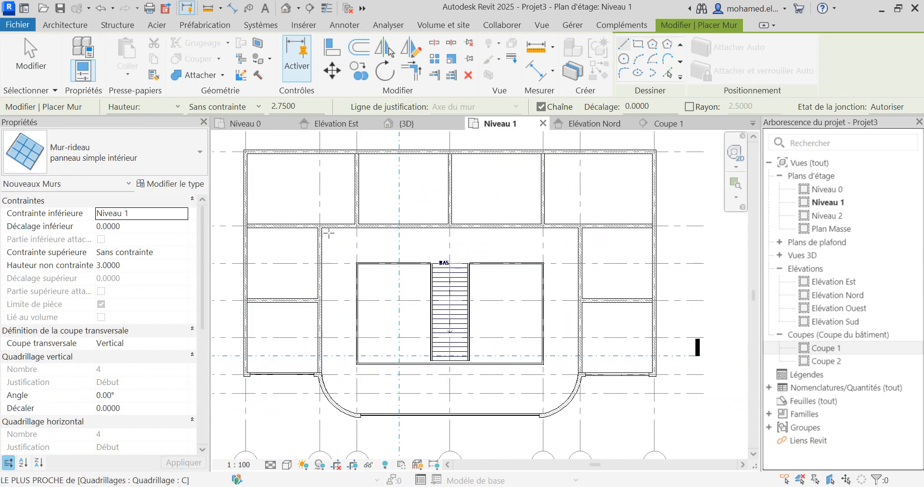
scroll(305, 233, up, 5)
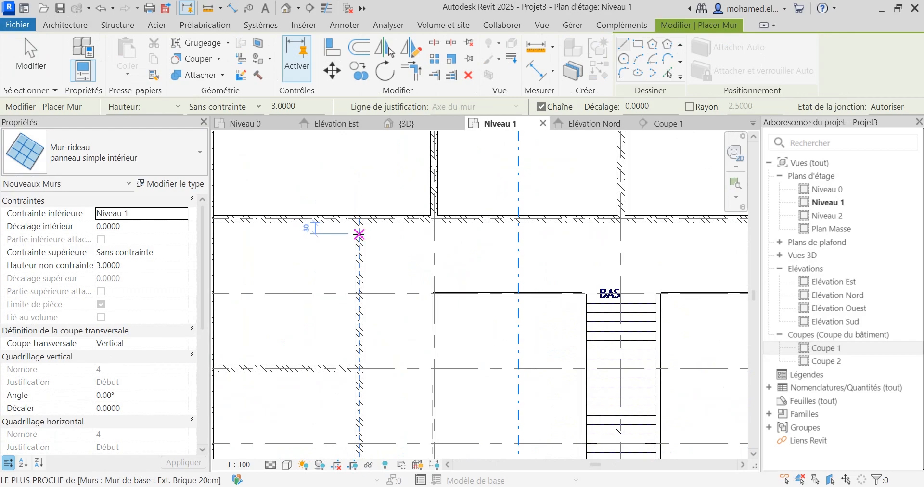
click(359, 232)
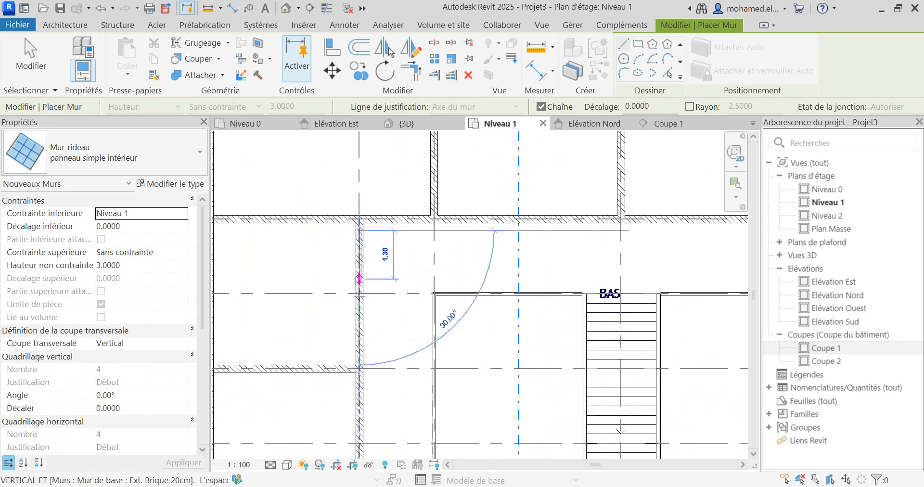
click(359, 357)
key(Escape)
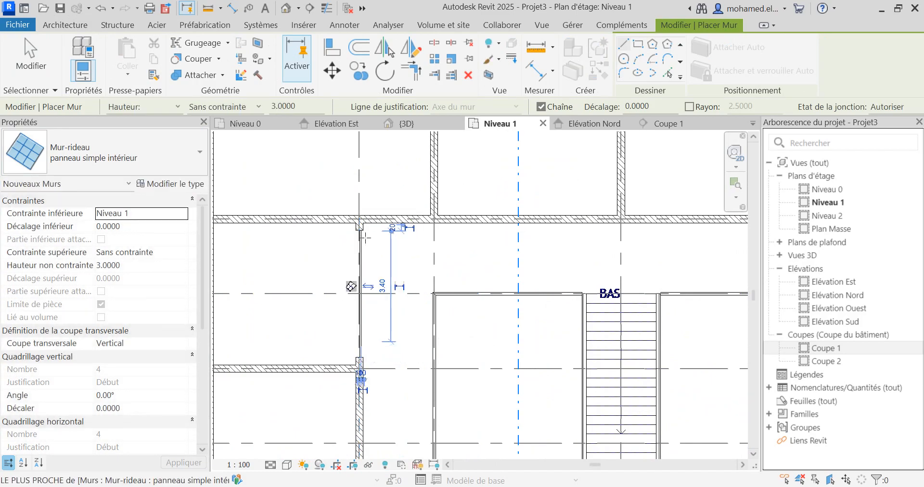
- Examine the left wing's new interior curtain wall and its host wall in the 3D view
click(407, 123)
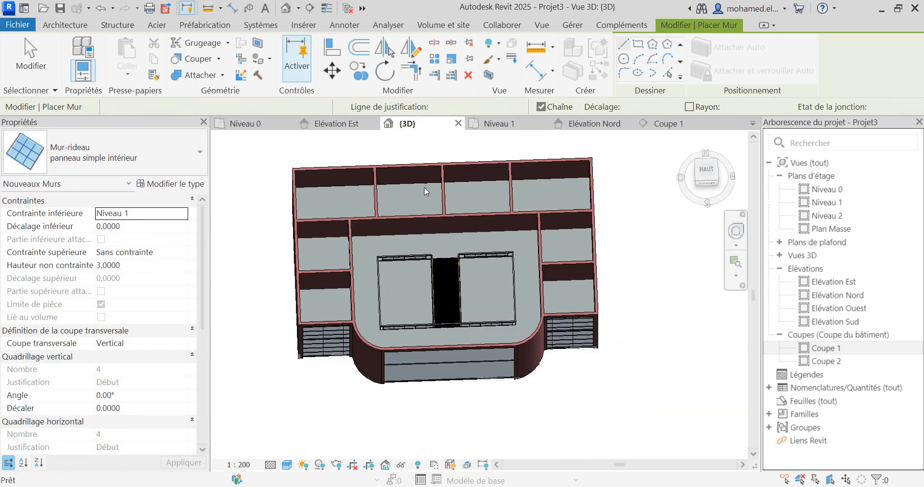
shift+middle_drag(427, 240, 389, 180)
scroll(388, 211, up, 5)
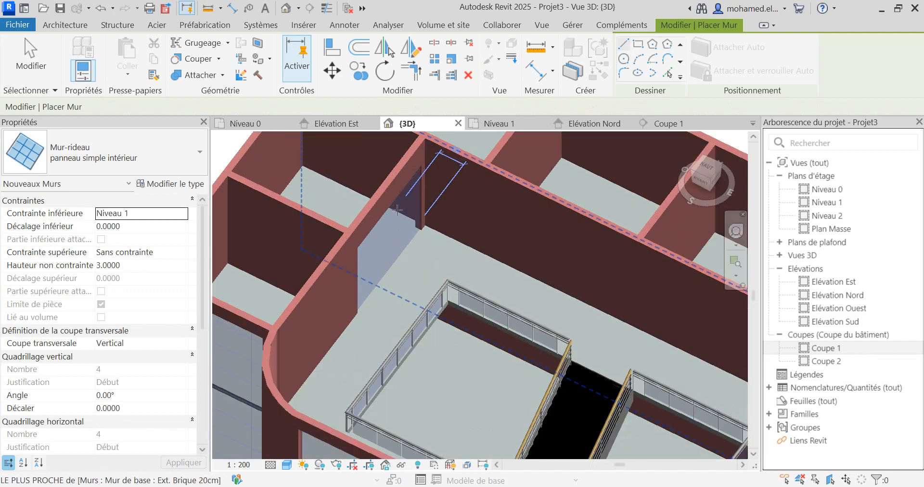
scroll(397, 240, up, 1)
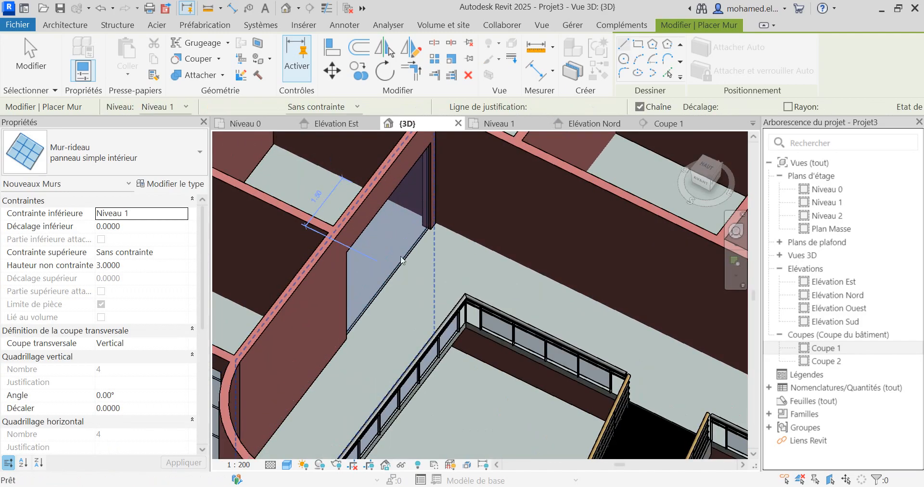
key(Escape)
key(Escape)
click(400, 258)
key(Escape)
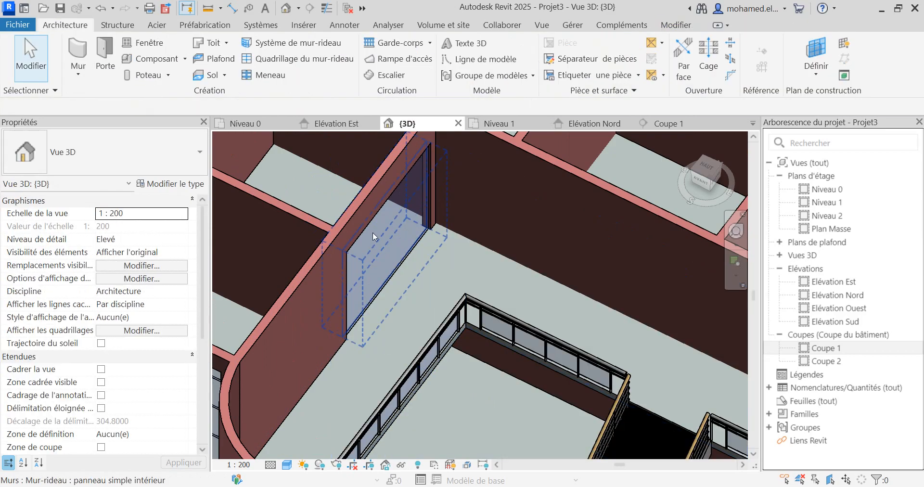
click(374, 233)
click(306, 276)
key(Escape)
- Try an unconstrained height (Hauteur non contrainte) of 3.5 on the interior curtain wall, and set it back to 3
click(371, 247)
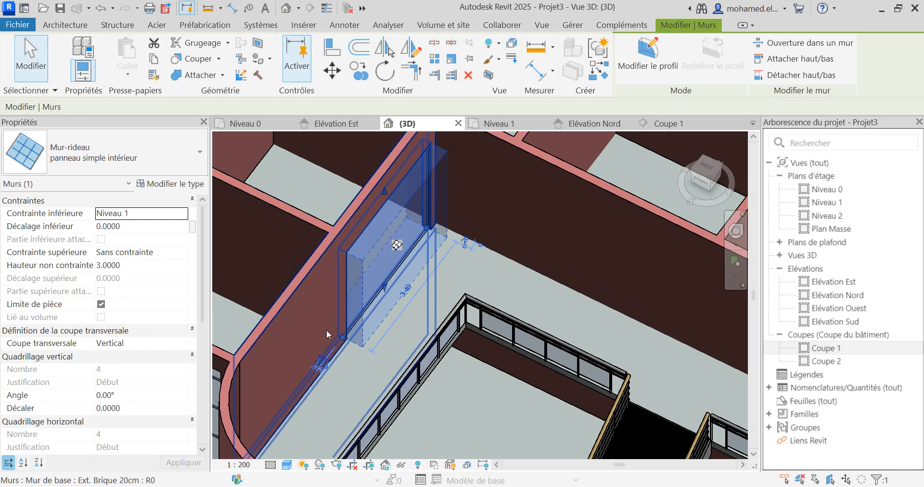
click(114, 266)
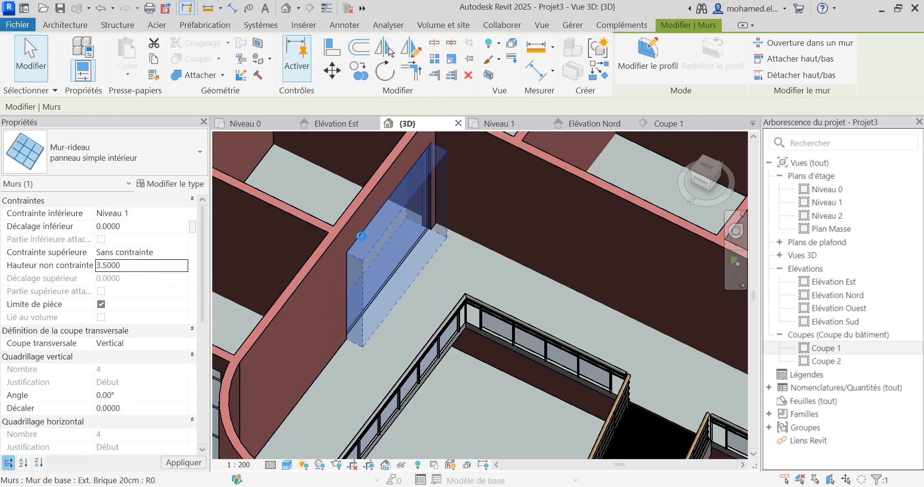
click(375, 244)
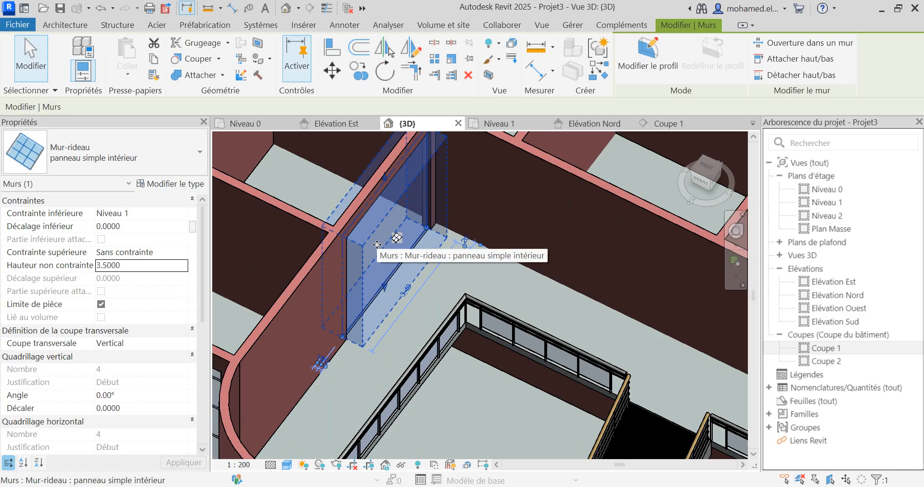
click(134, 267)
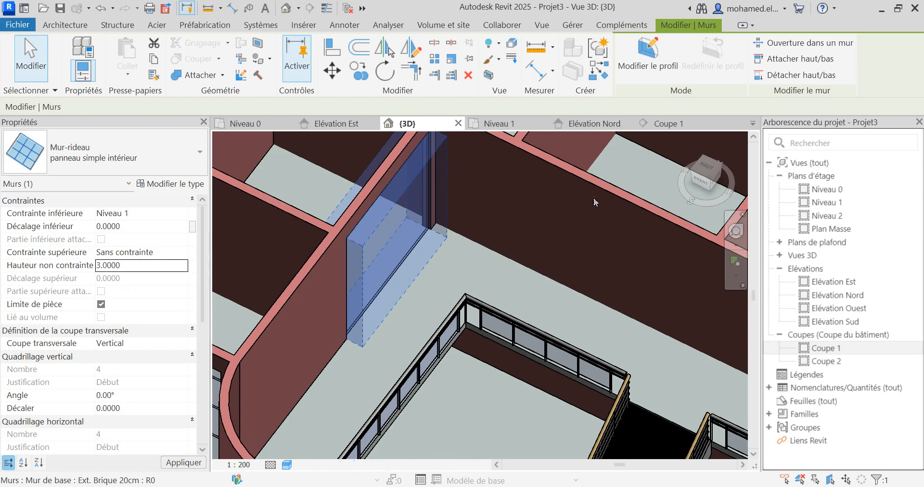
key(Escape)
- On the Niveau 1 plan, draw a panneau simple intérieur curtain wall about 3.40 m long in the left wing's front room wall facing the hall
click(513, 124)
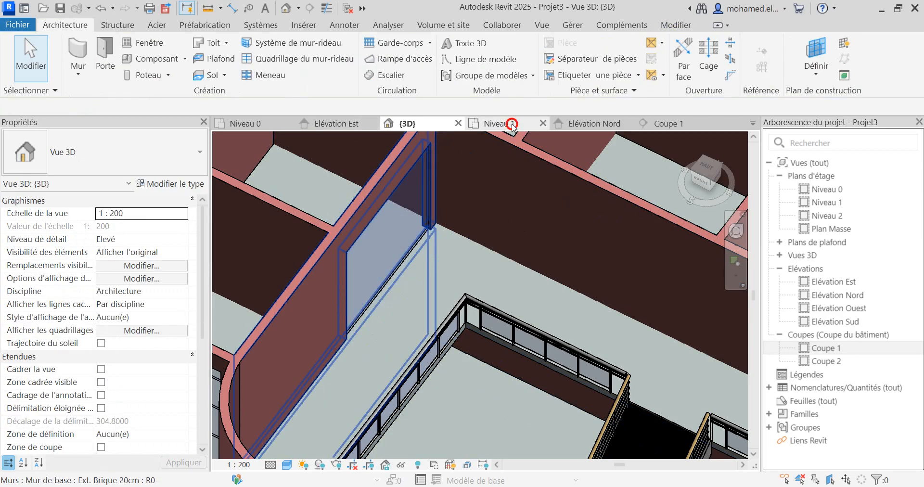
scroll(378, 402, up, 3)
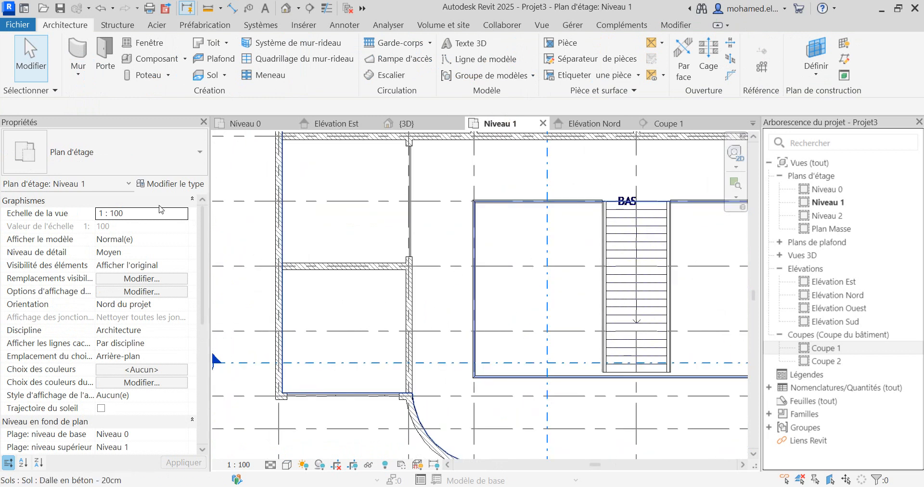
click(81, 50)
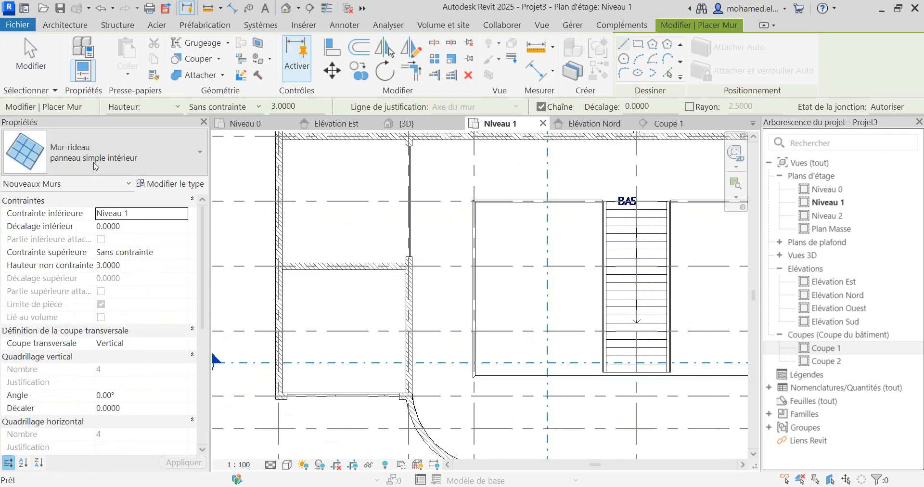
scroll(408, 266, up, 5)
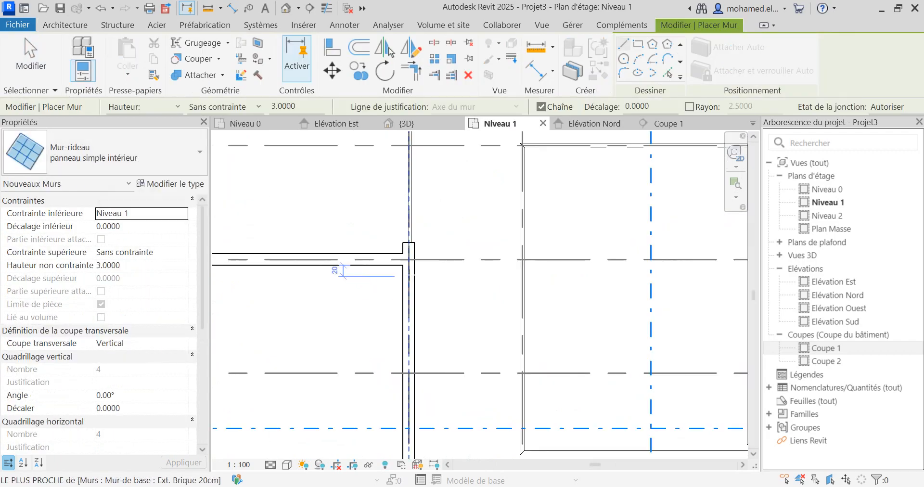
click(408, 276)
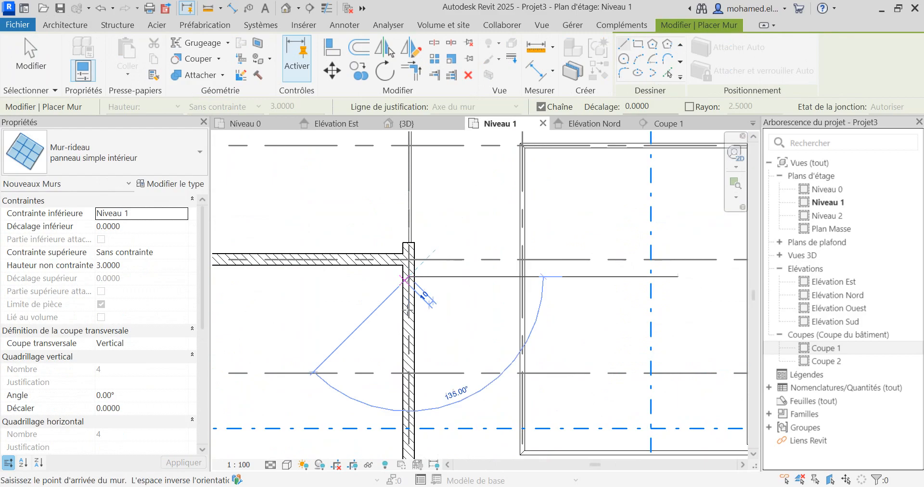
scroll(400, 284, down, 3)
scroll(400, 284, down, 1)
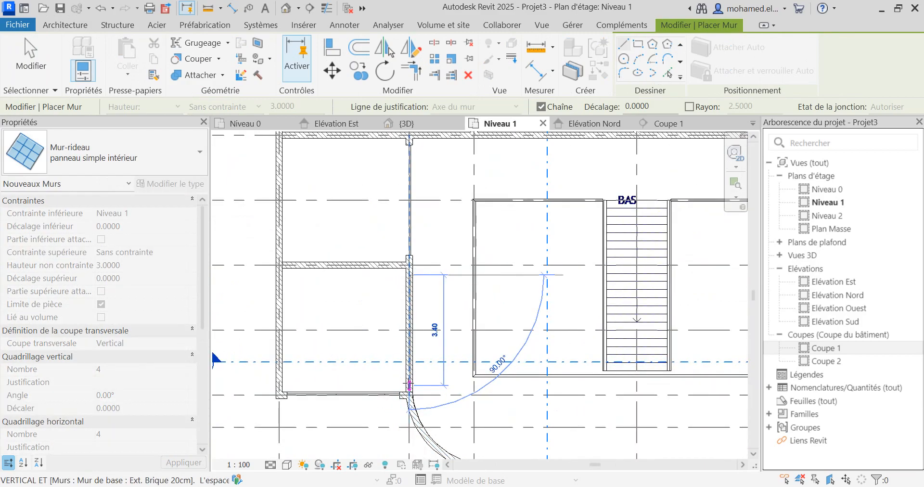
scroll(409, 386, up, 2)
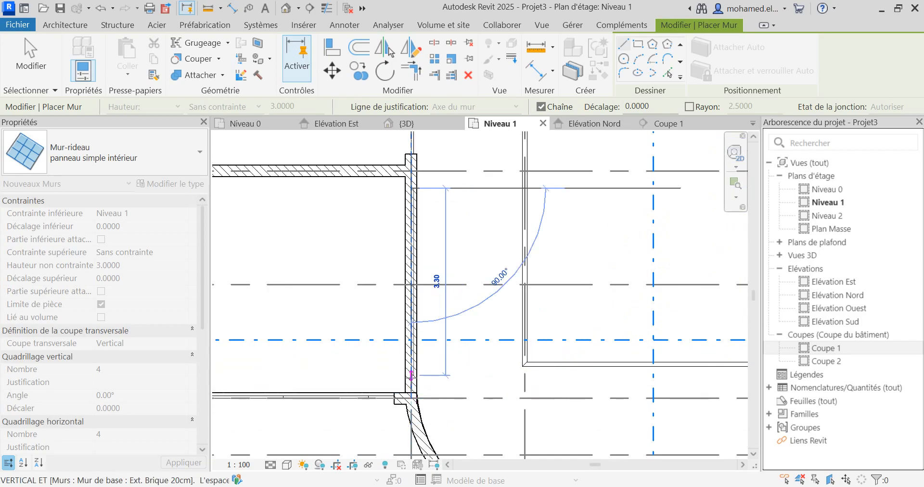
click(412, 382)
key(Escape)
scroll(402, 313, down, 3)
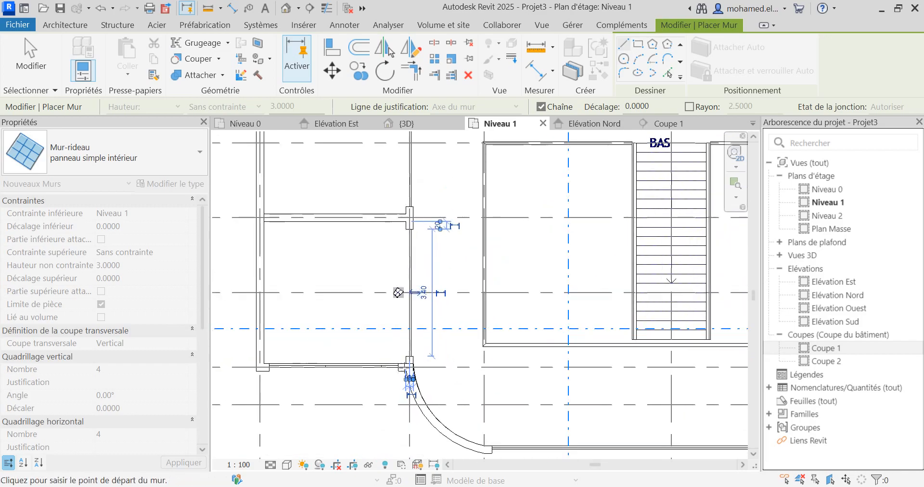
- Draw a panneau simple intérieur curtain wall about 4.40 m long in the hall's rear wall, left of the stair axis
scroll(399, 293, down, 2)
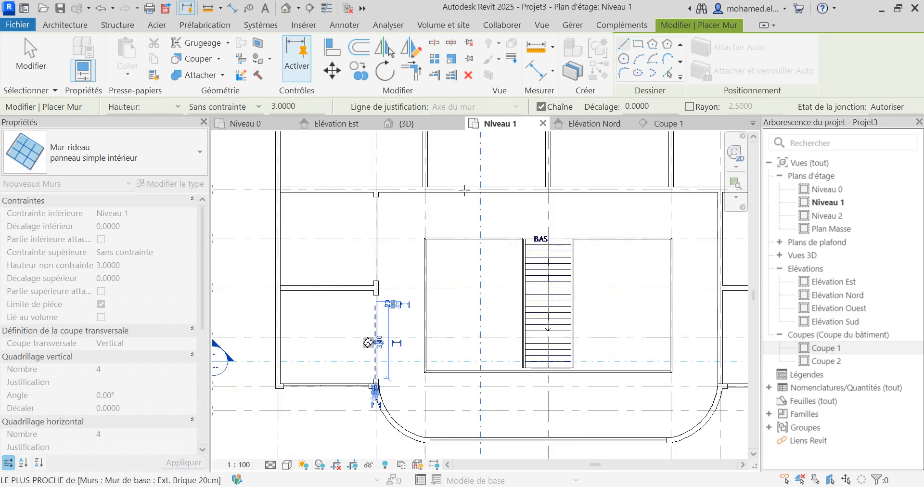
scroll(454, 212, up, 4)
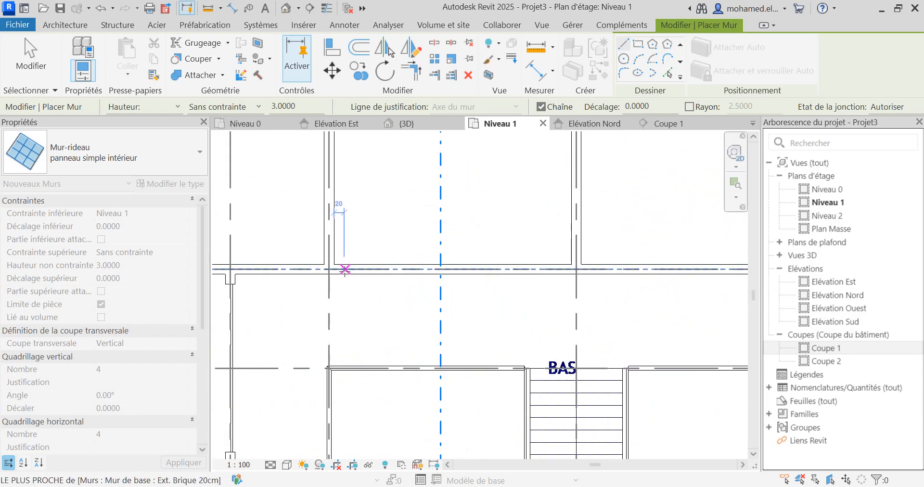
click(340, 269)
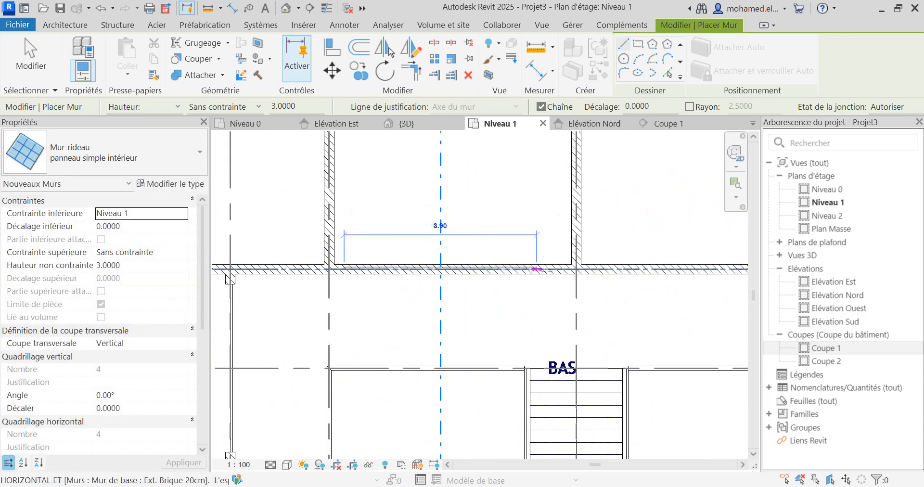
click(568, 270)
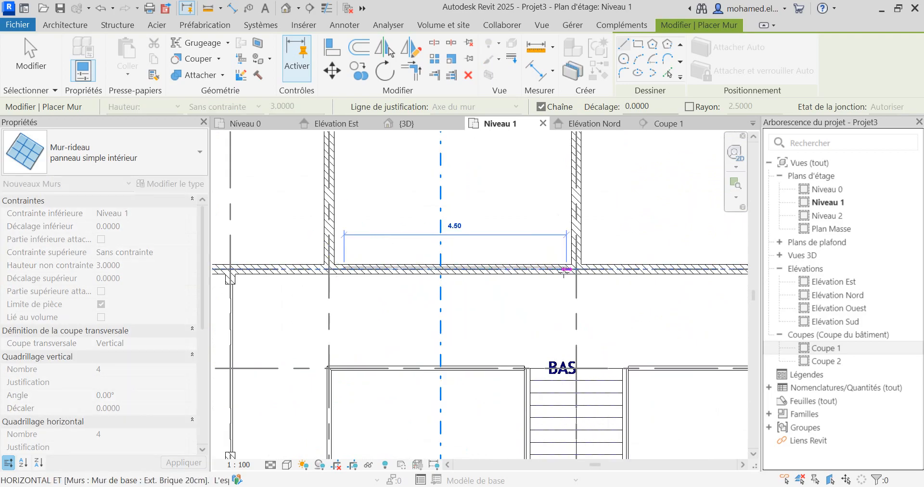
click(621, 271)
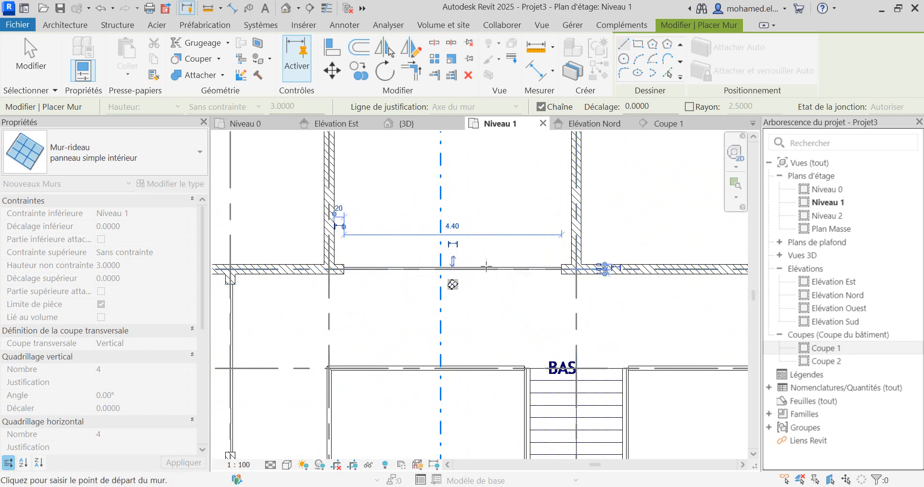
- Draw a matching interior curtain wall about 4.40 m long in the hall's rear wall, right of the stair axis
scroll(472, 266, down, 2)
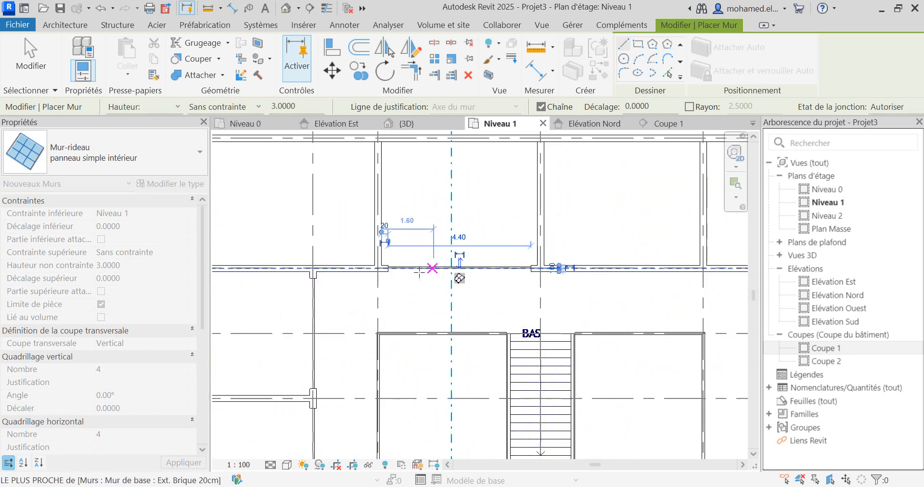
middle_drag(625, 246, 569, 256)
scroll(570, 256, up, 2)
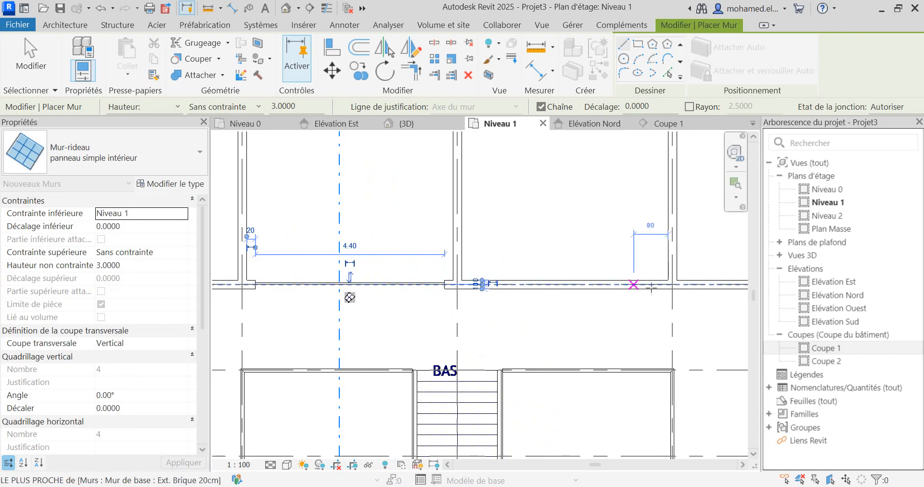
click(660, 285)
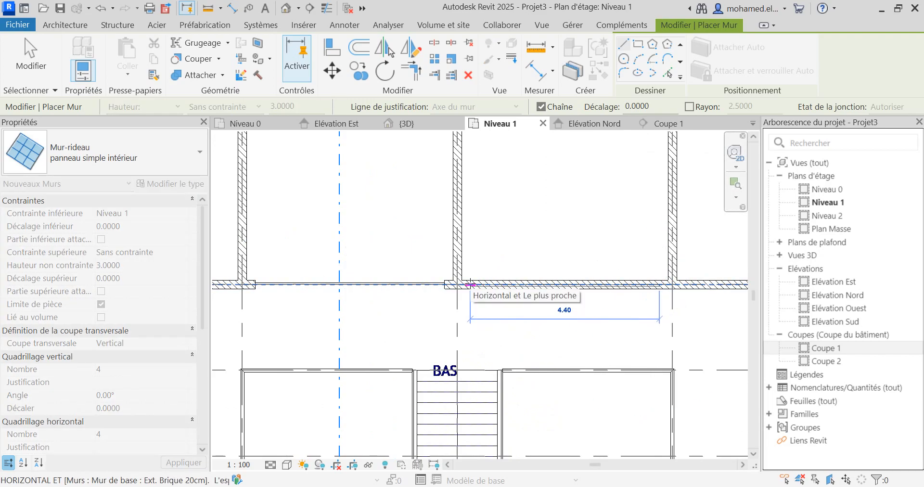
click(471, 285)
- Draw an interior curtain wall about 3.40 m long in the right wing's rear room wall facing the hall
scroll(383, 278, down, 3)
scroll(591, 366, up, 4)
click(537, 255)
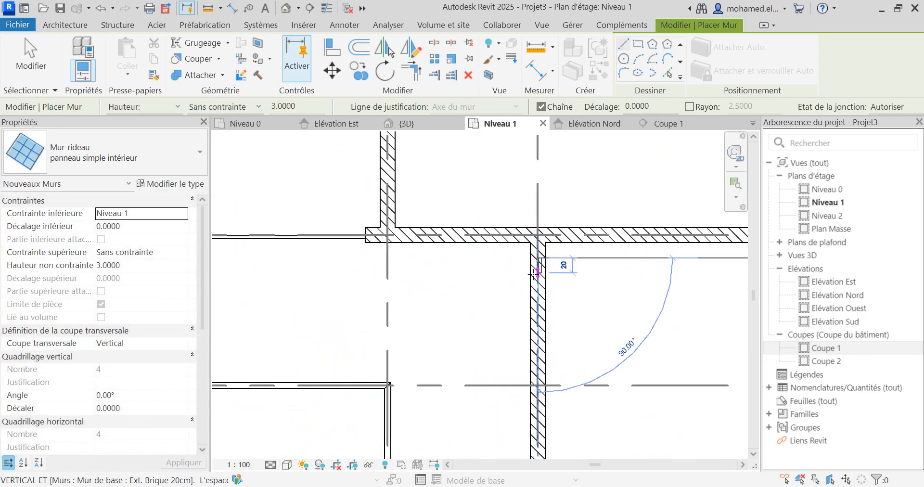
scroll(538, 272, down, 2)
click(536, 412)
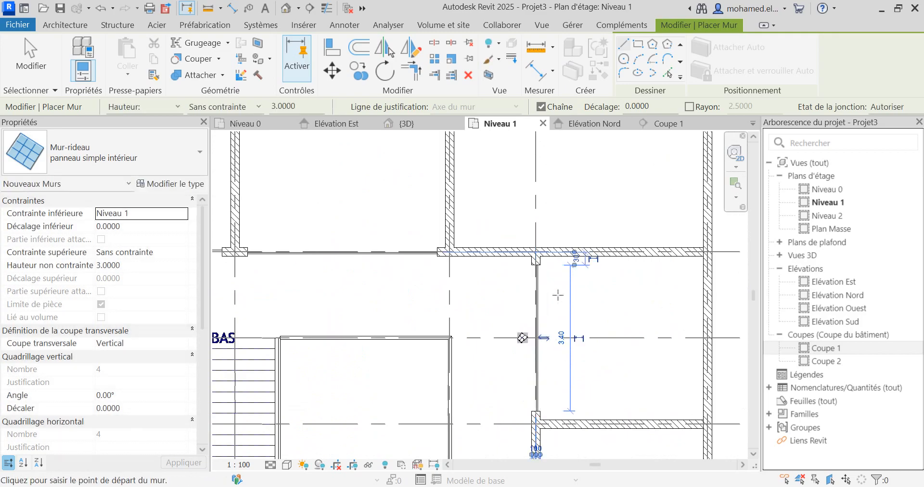
- Draw a panneau simple intérieur curtain wall about 3.40 m long in the right wing's front room wall facing the hall
scroll(555, 288, down, 4)
scroll(540, 409, up, 3)
middle_drag(540, 409, 544, 371)
scroll(555, 150, down, 1)
scroll(554, 440, up, 4)
scroll(553, 368, up, 2)
scroll(555, 359, down, 2)
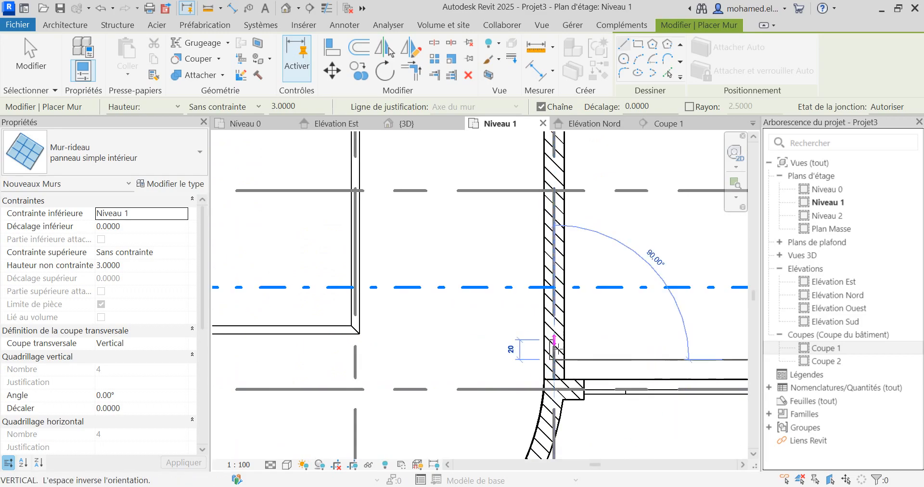
scroll(570, 295, down, 1)
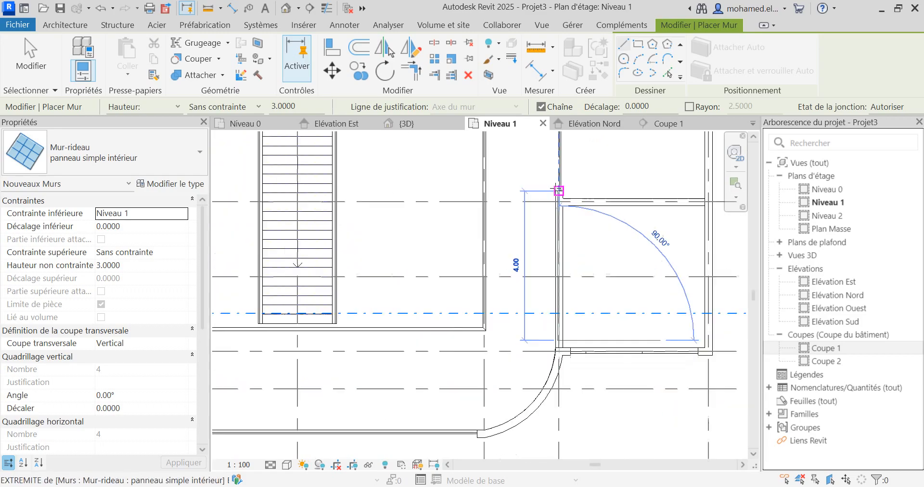
click(559, 213)
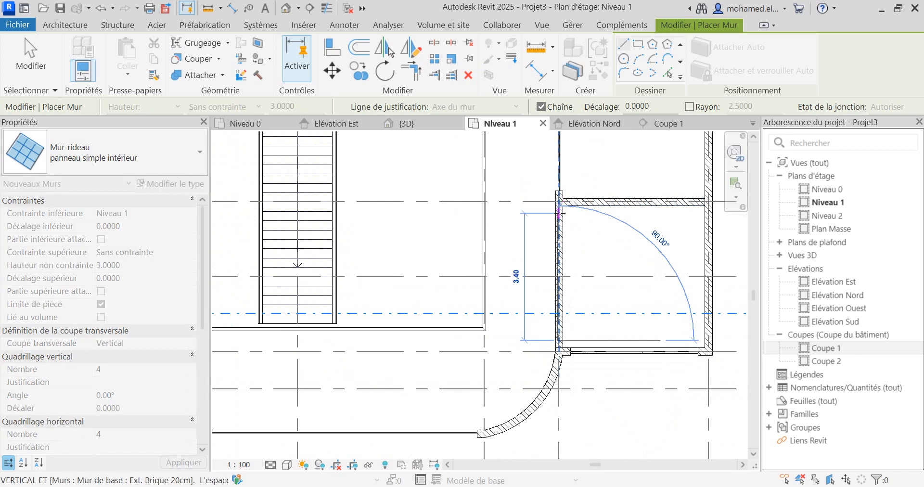
scroll(562, 302, down, 1)
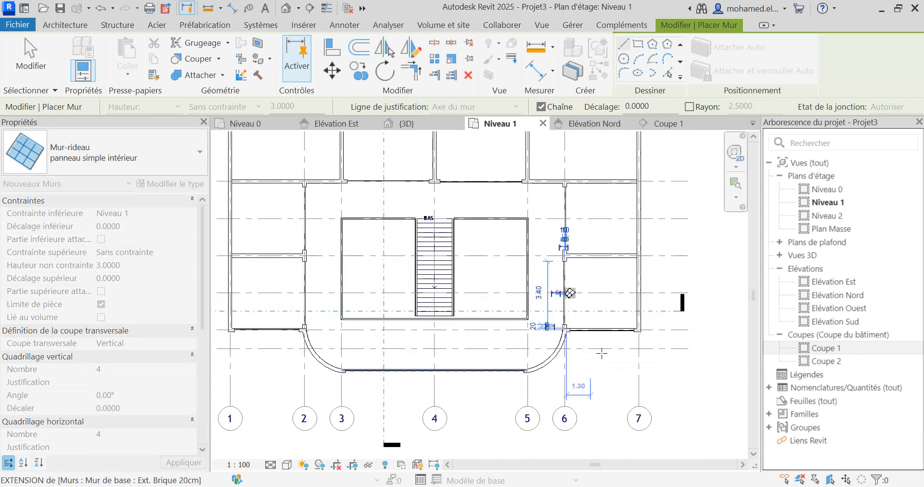
scroll(568, 308, down, 1)
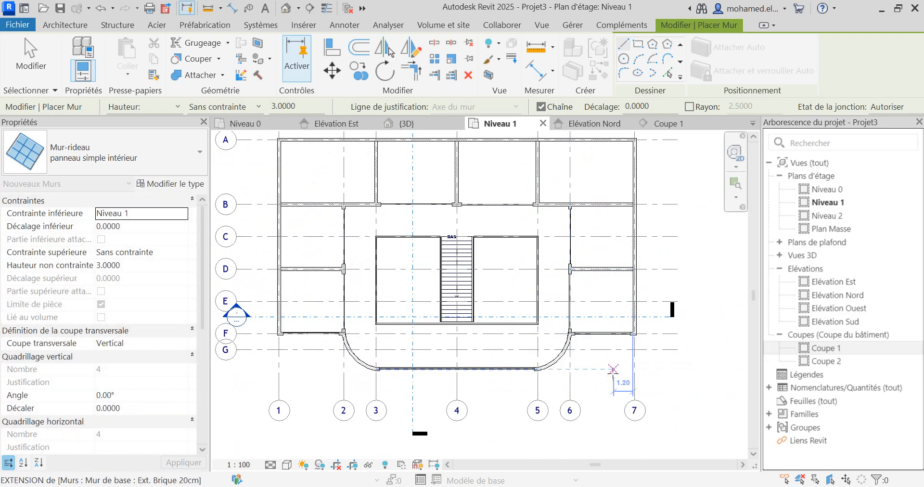
scroll(608, 416, down, 1)
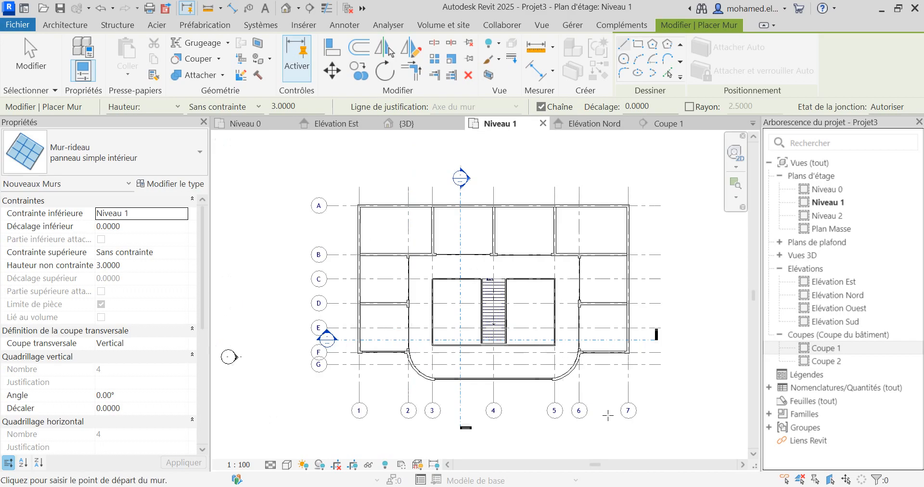
- Open the 3D view and examine the entrance facade and the interior curtain walls around the upper hall
click(407, 123)
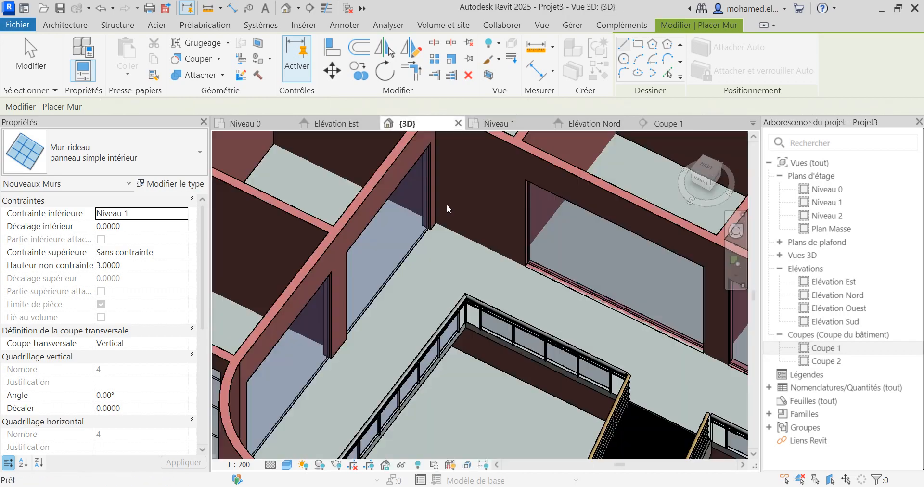
scroll(416, 265, down, 6)
shift+middle_drag(448, 248, 449, 282)
scroll(355, 341, down, 3)
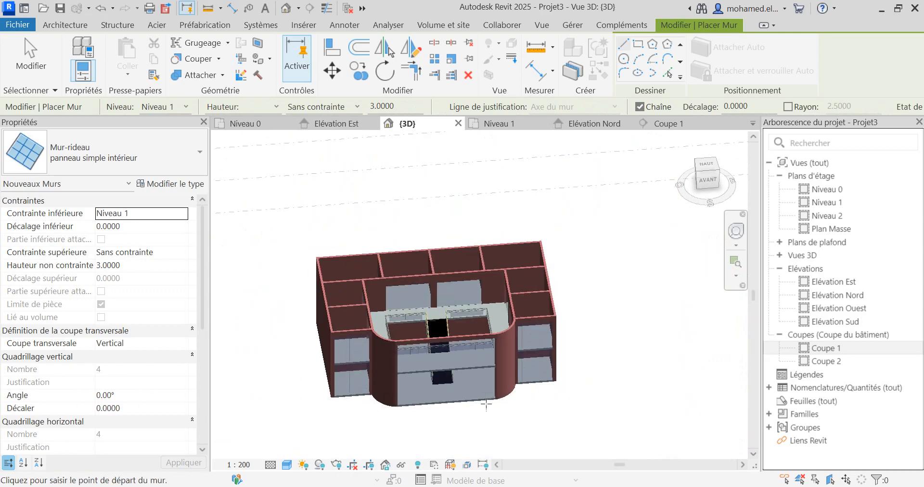
scroll(485, 395, up, 5)
shift+middle_drag(489, 383, 479, 361)
scroll(382, 396, down, 3)
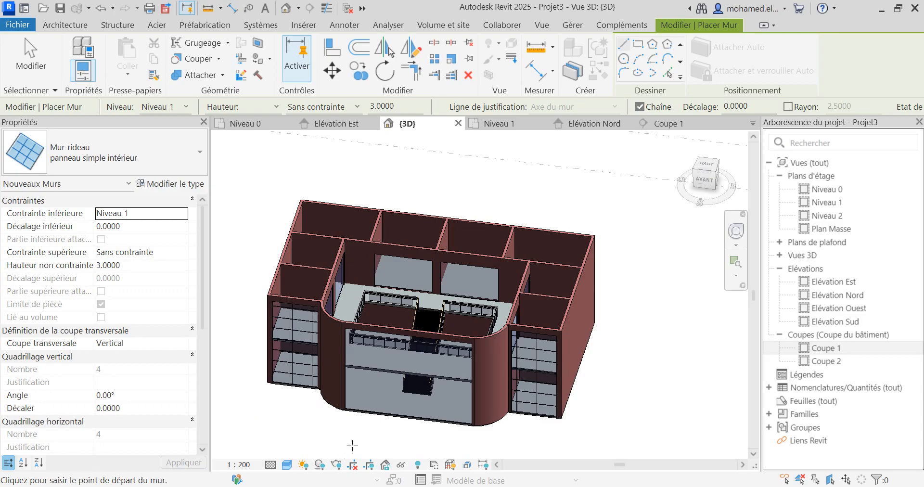
scroll(371, 422, up, 3)
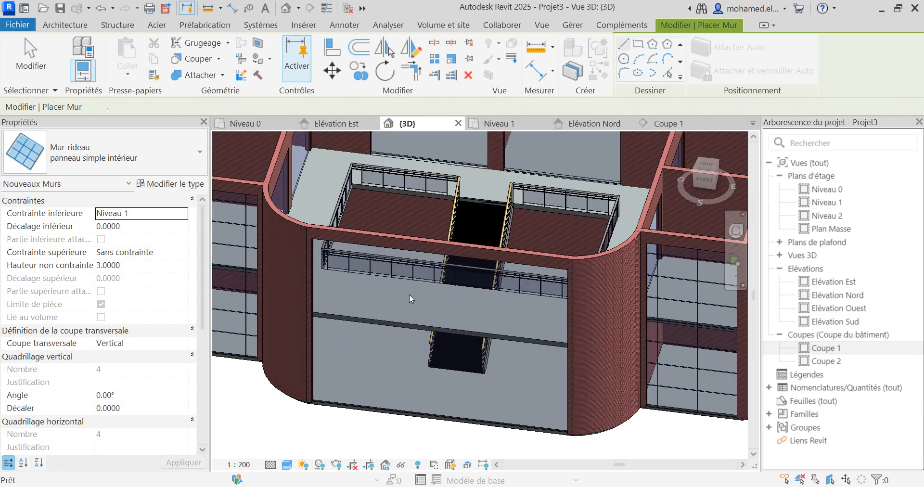
key(Escape)
key(Escape)
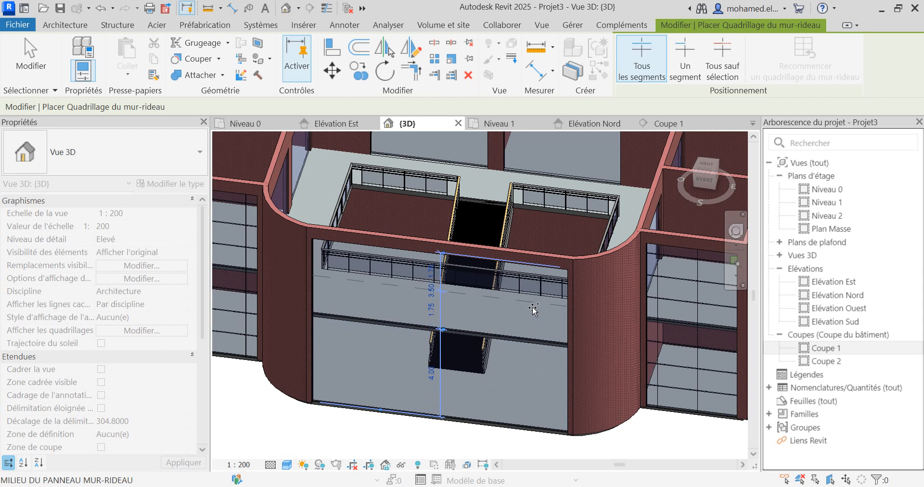
- Add two horizontal curtain grid lines to the entrance curtain wall's upper panel, dividing its height into thirds
scroll(476, 298, up, 2)
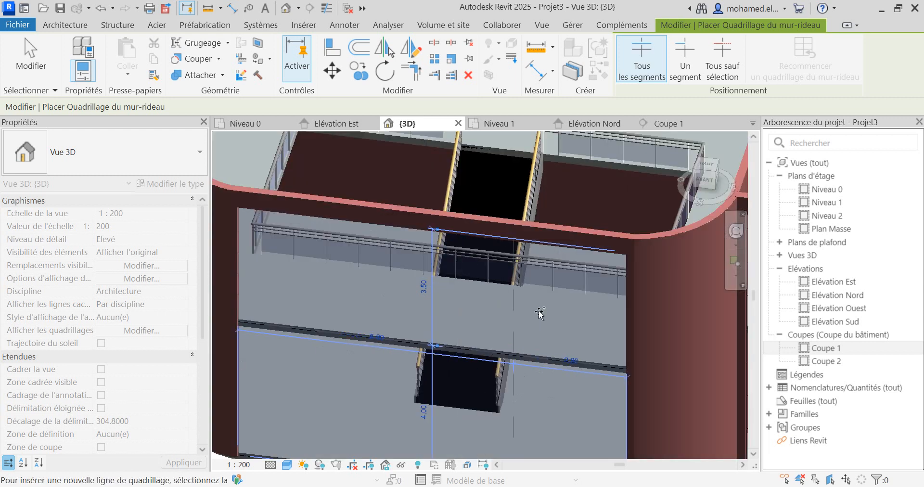
click(608, 331)
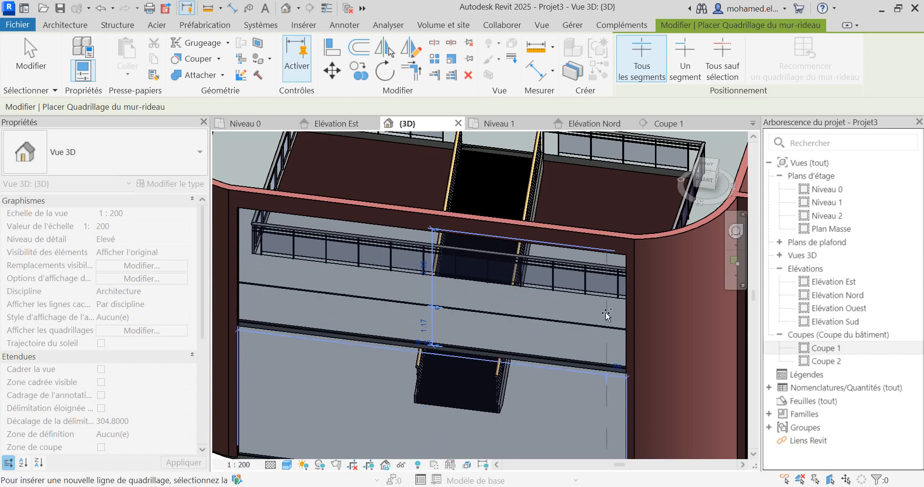
click(605, 295)
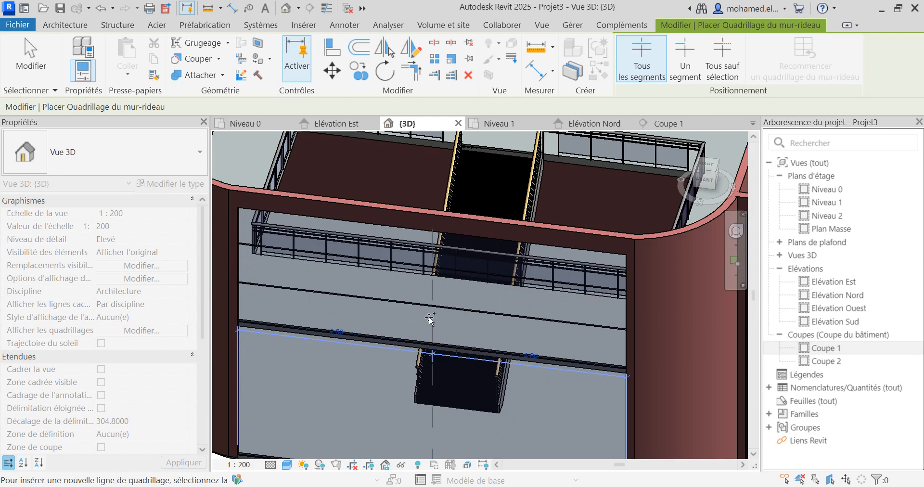
key(Escape)
scroll(472, 305, down, 5)
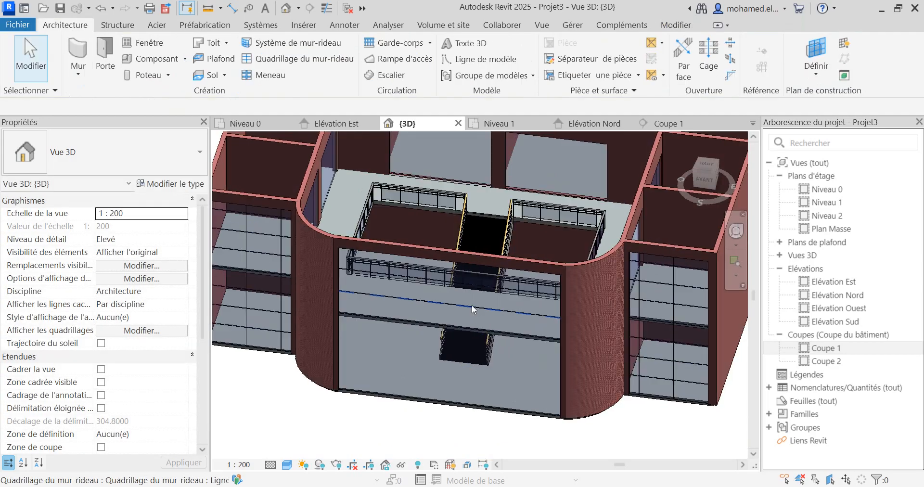
- Add four vertical grid lines to the entrance curtain wall, the outer ones about 2.00 and 1.90 m from its ends, leaving a 3.60 m middle bay
scroll(475, 294, up, 3)
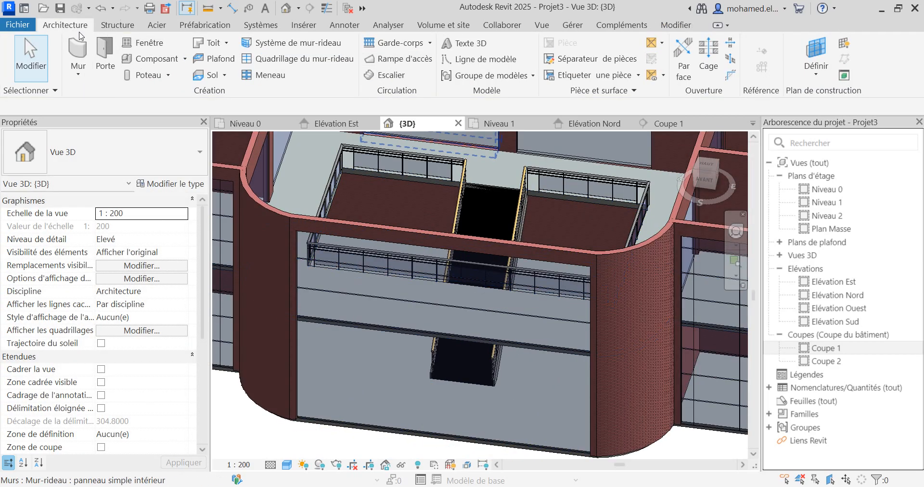
click(299, 59)
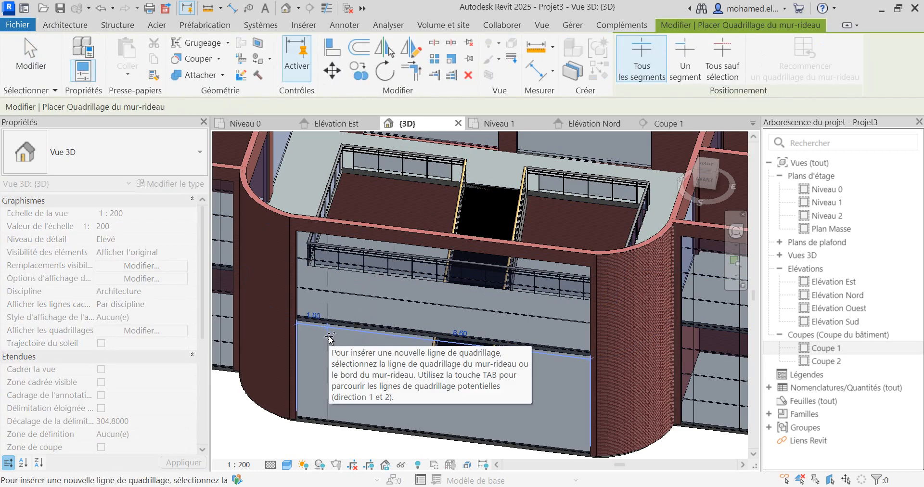
click(359, 341)
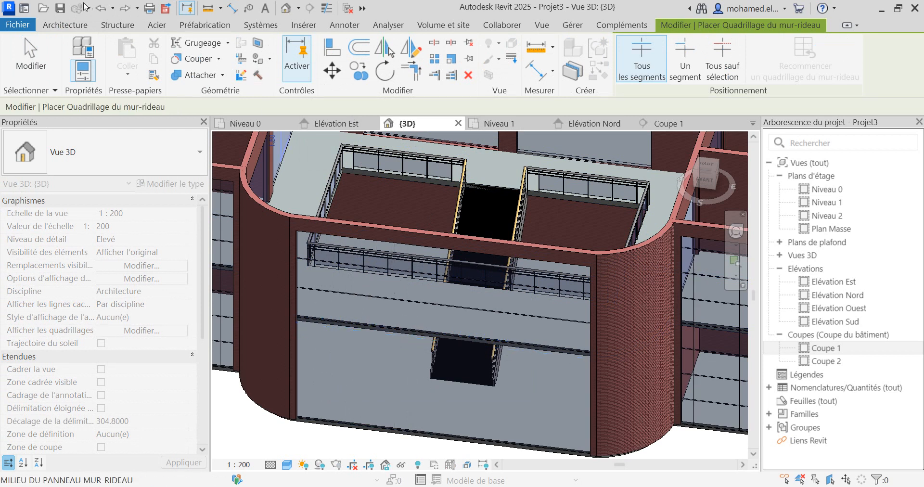
click(72, 24)
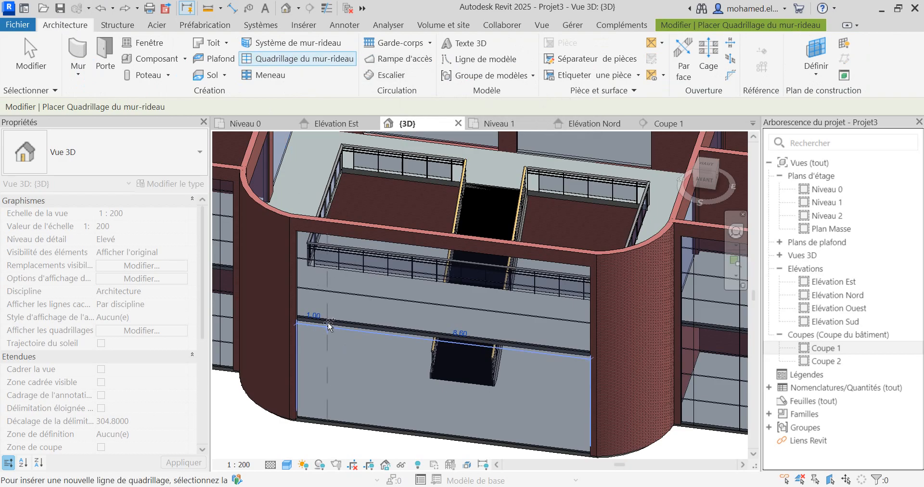
click(358, 327)
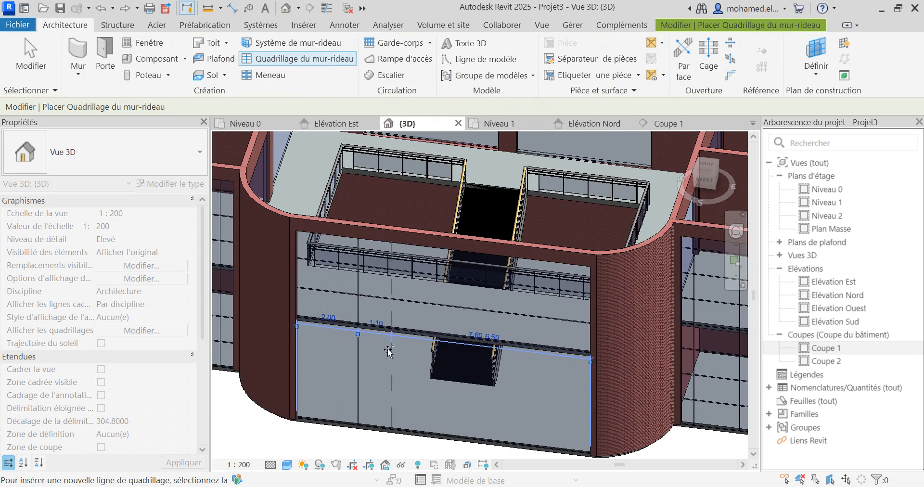
click(531, 348)
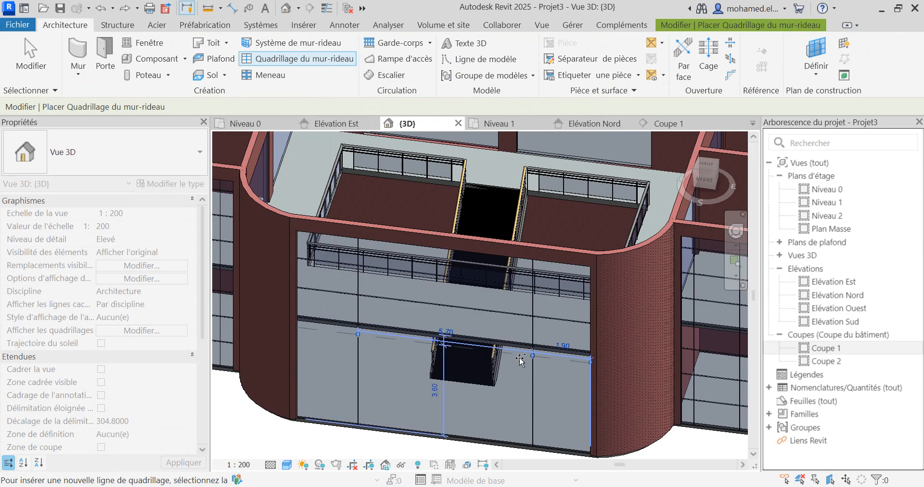
click(503, 304)
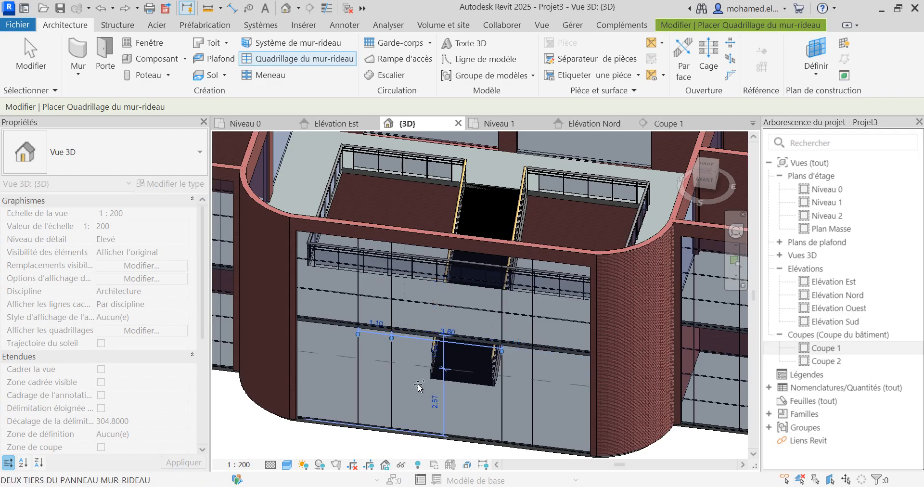
click(441, 350)
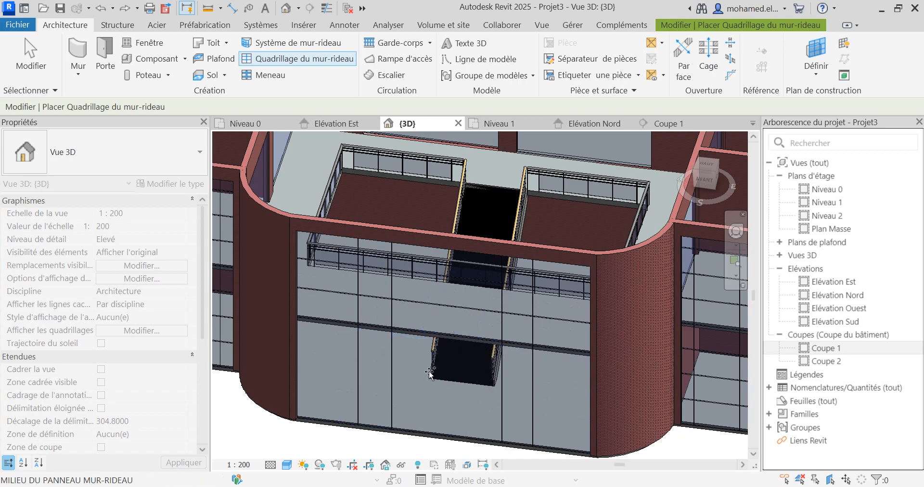
- Add two vertical grid lines to the left wing's front interior curtain wall, one 1 m from its rear end and one halving the remaining panel
scroll(525, 353, down, 3)
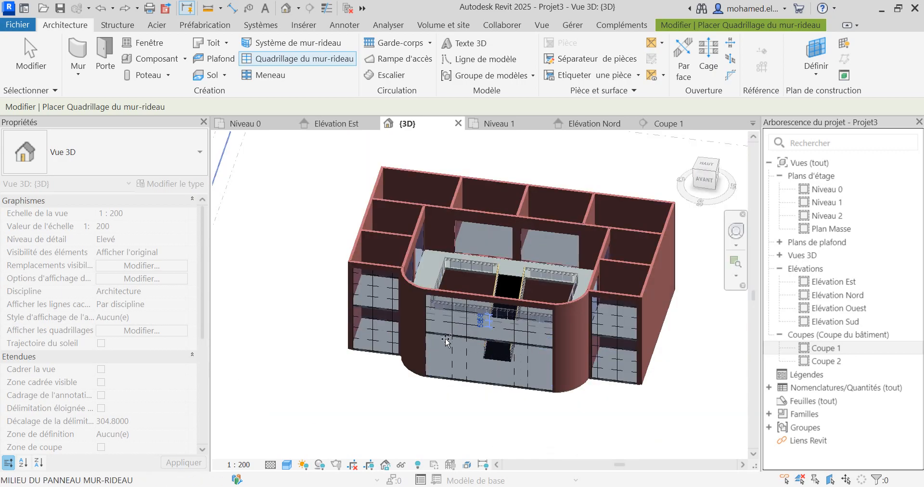
scroll(460, 324, up, 1)
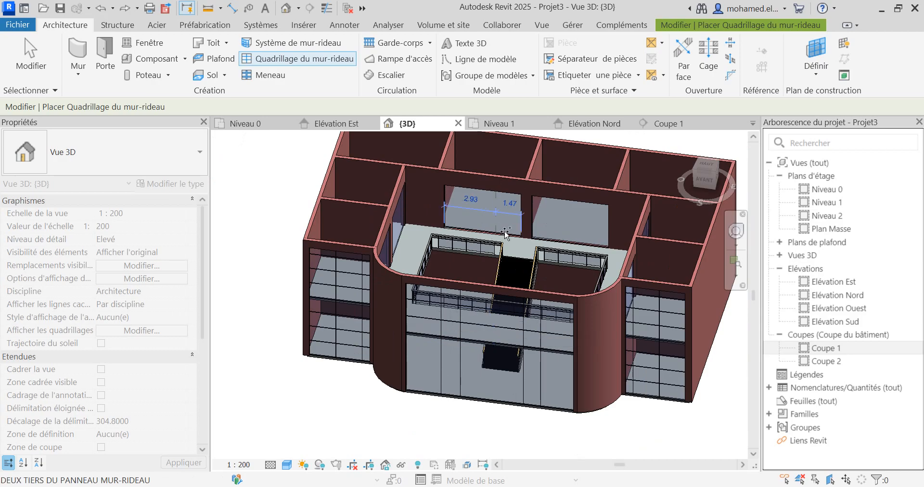
shift+middle_drag(500, 258, 437, 217)
scroll(454, 190, up, 1)
scroll(446, 154, up, 3)
scroll(437, 196, up, 2)
scroll(422, 223, up, 1)
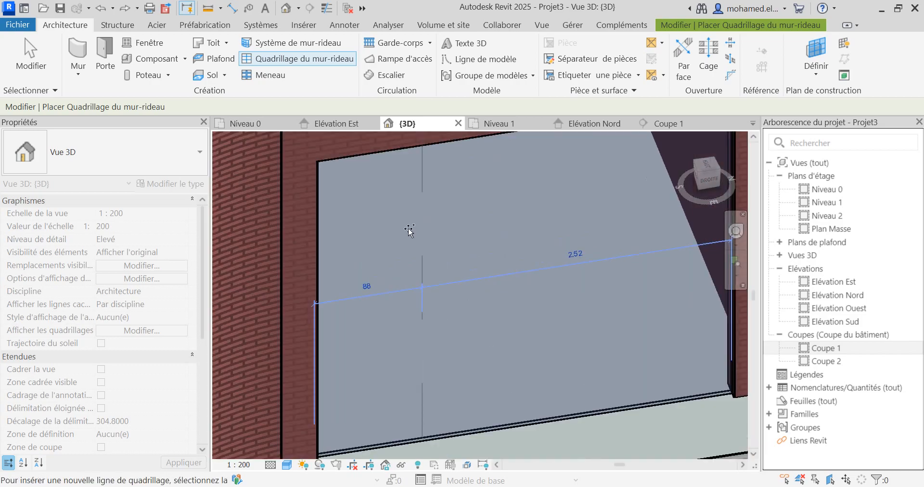
scroll(489, 281, down, 3)
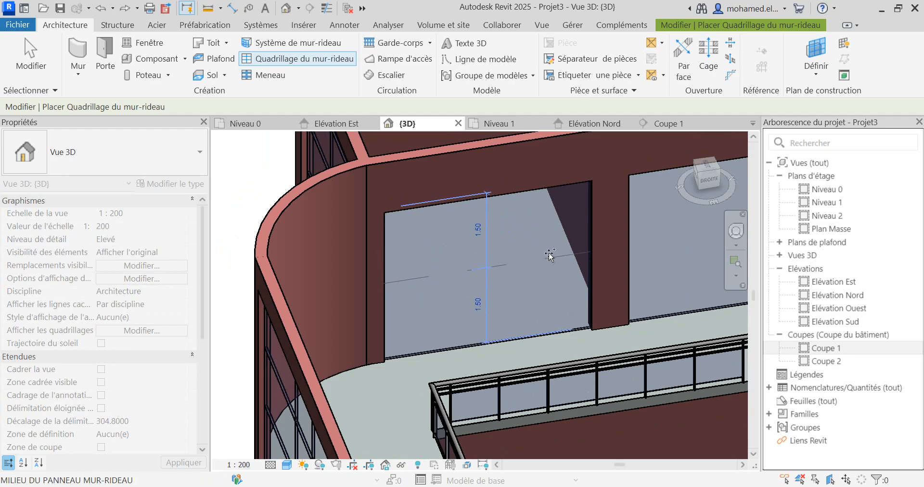
scroll(529, 296, down, 1)
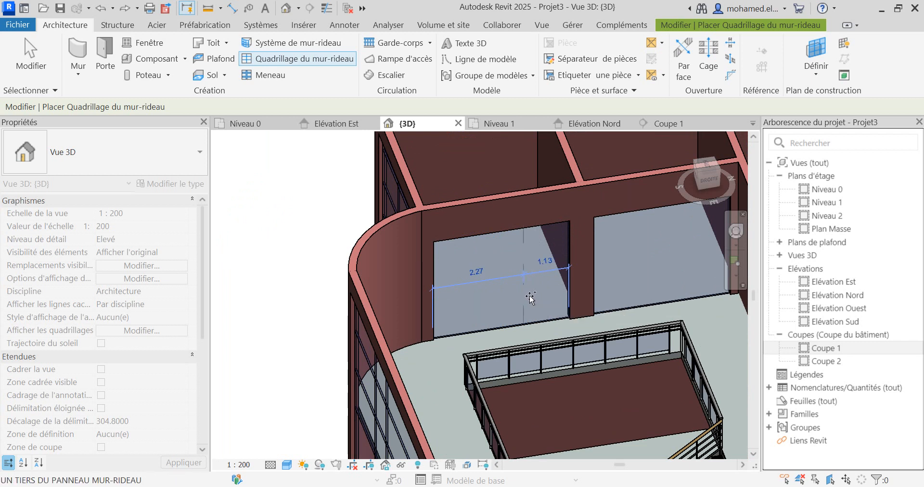
click(548, 262)
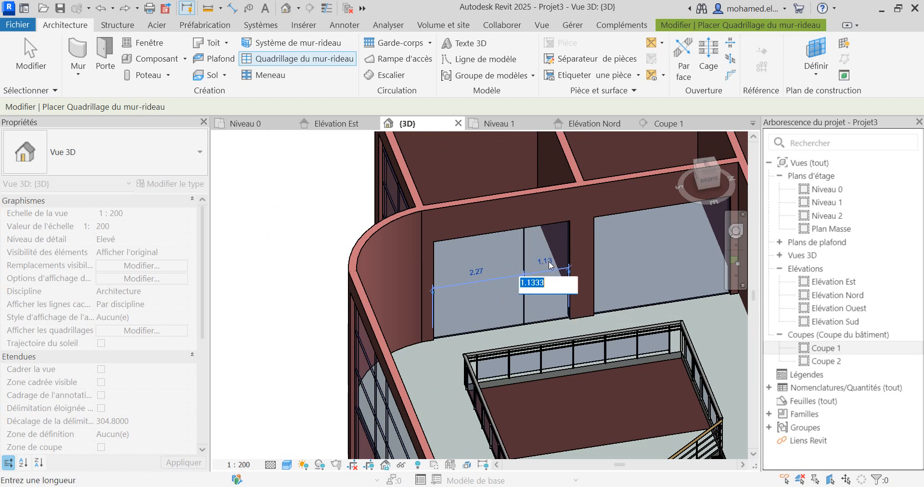
text(1)
key(Return)
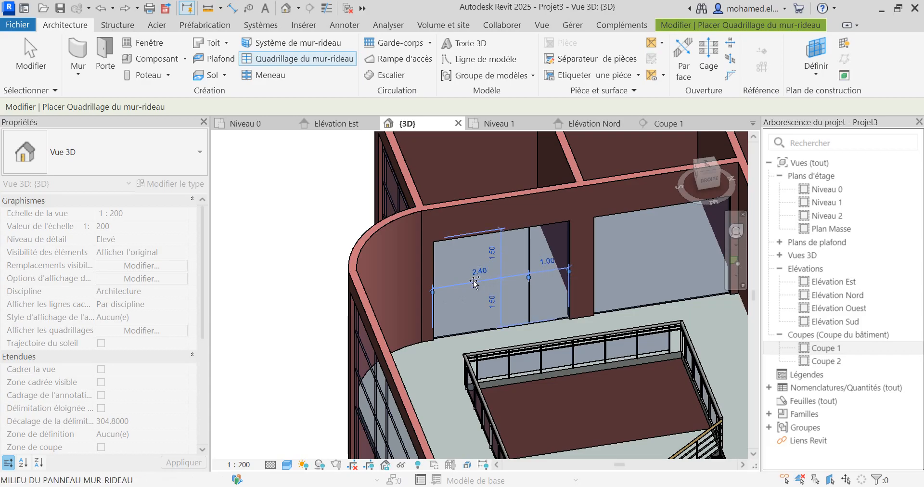
click(478, 253)
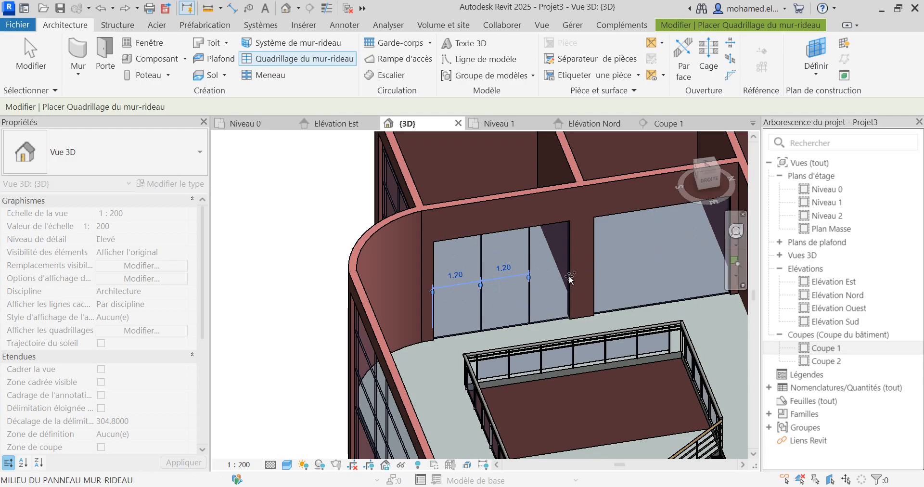
- Add a vertical grid line to the left wing's rear interior curtain wall, 1 m from its rear end
scroll(552, 284, down, 3)
scroll(626, 254, up, 3)
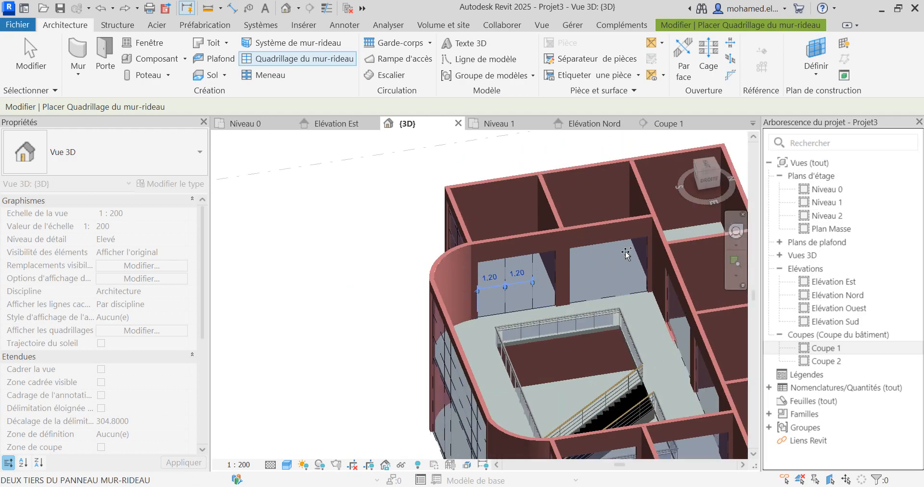
scroll(621, 254, up, 2)
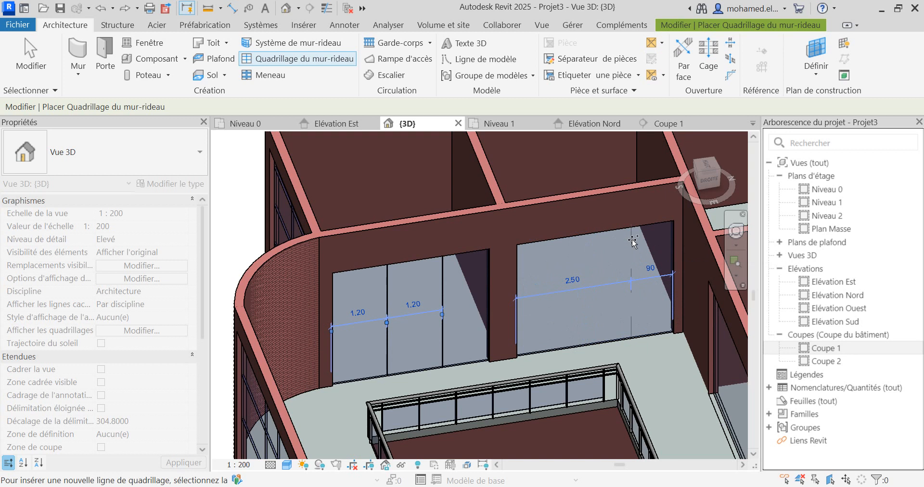
click(629, 238)
click(648, 270)
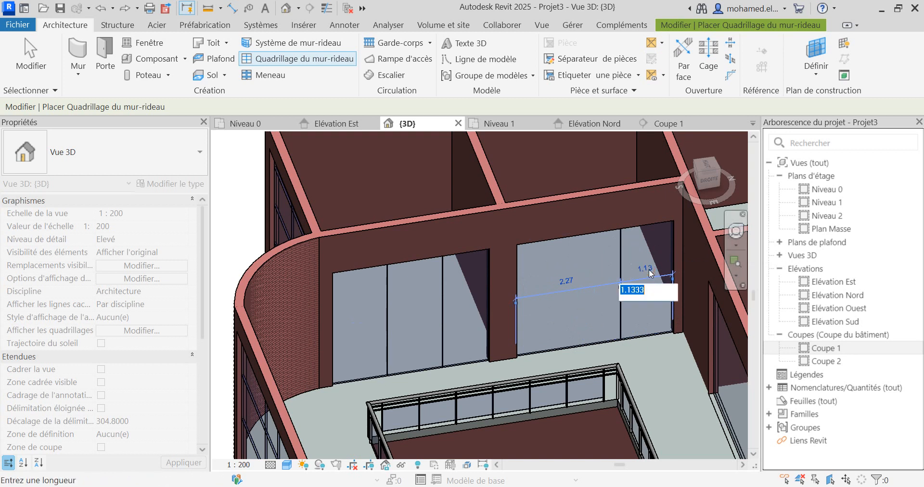
text(1)
key(Return)
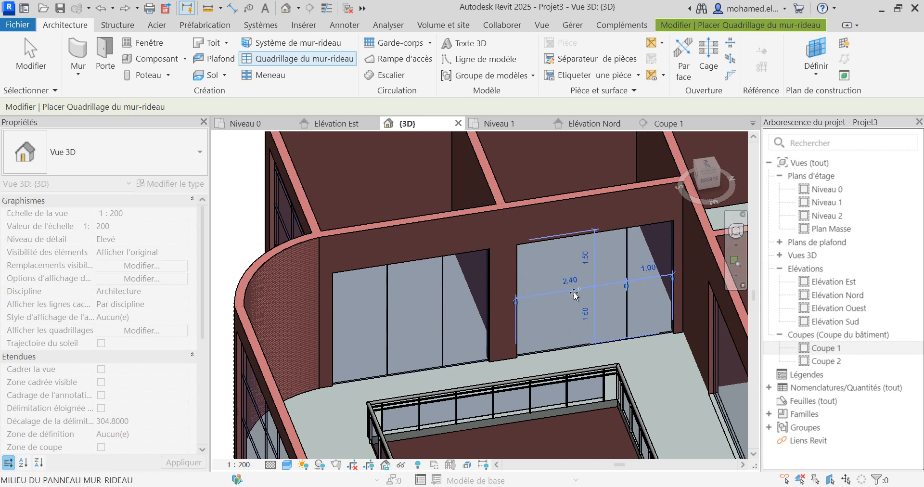
- Add a vertical grid line halving the remaining wide panel of the left wing's rear interior curtain wall
click(572, 243)
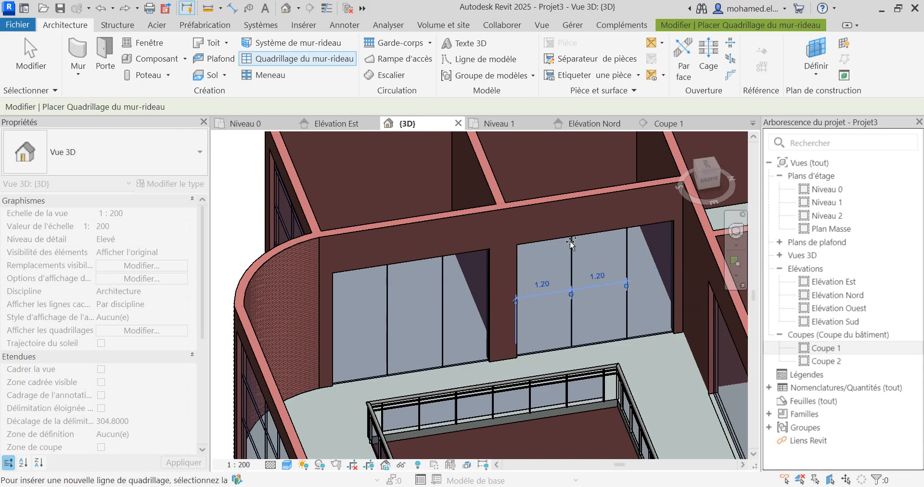
- Add two vertical grid lines to the hall's left back curtain wall, one 1 m from its right end and one halving the remaining panel
scroll(572, 243, down, 2)
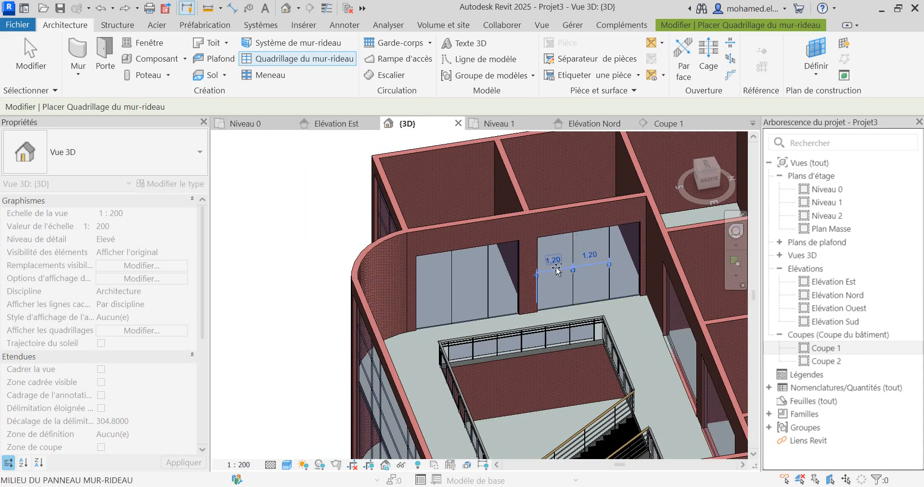
shift+middle_drag(545, 261, 434, 314)
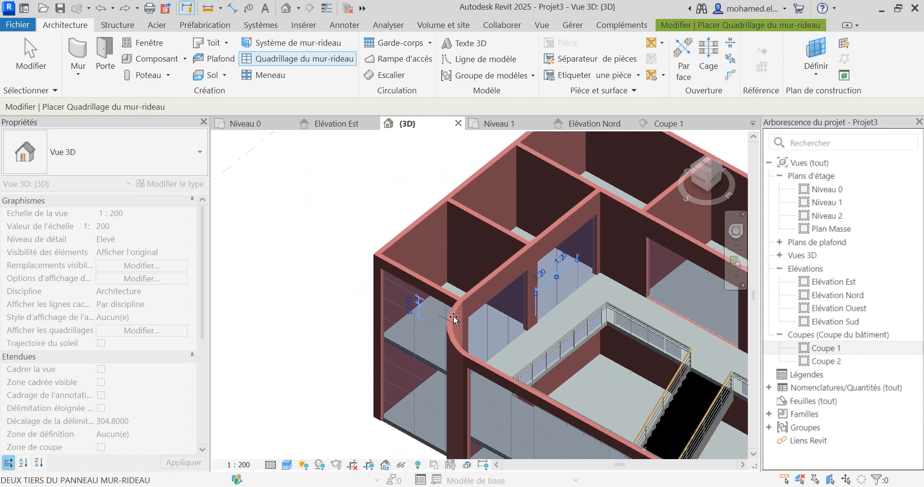
scroll(434, 314, down, 5)
scroll(567, 320, up, 6)
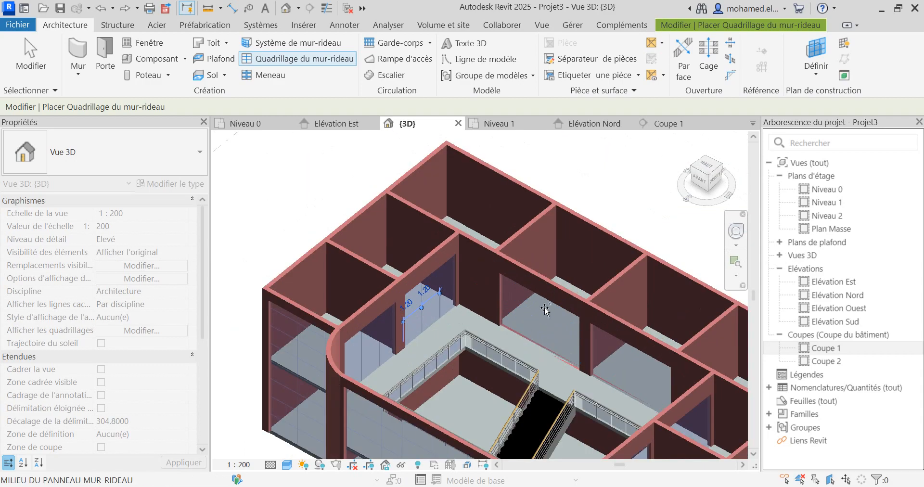
shift+middle_drag(567, 320, 596, 284)
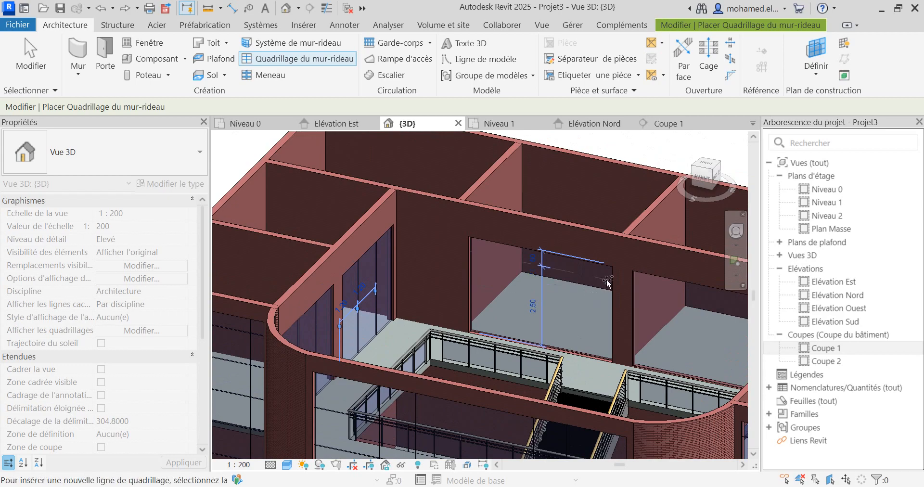
click(581, 264)
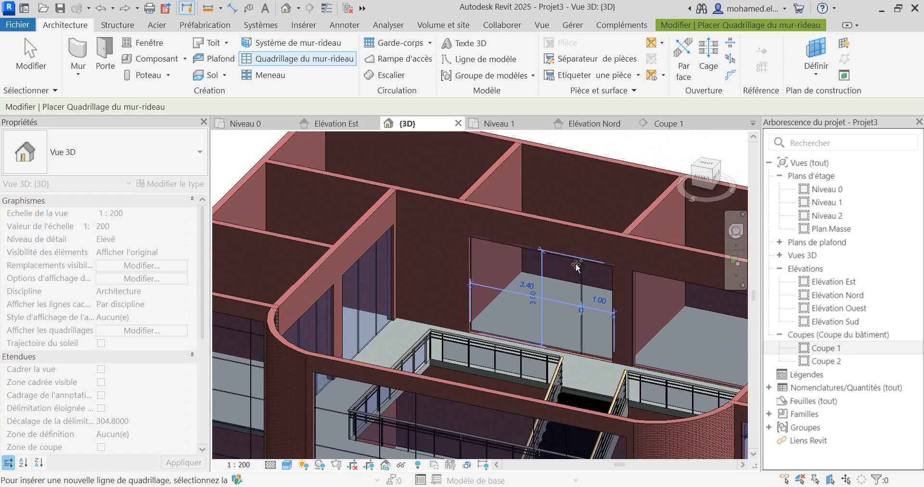
click(521, 255)
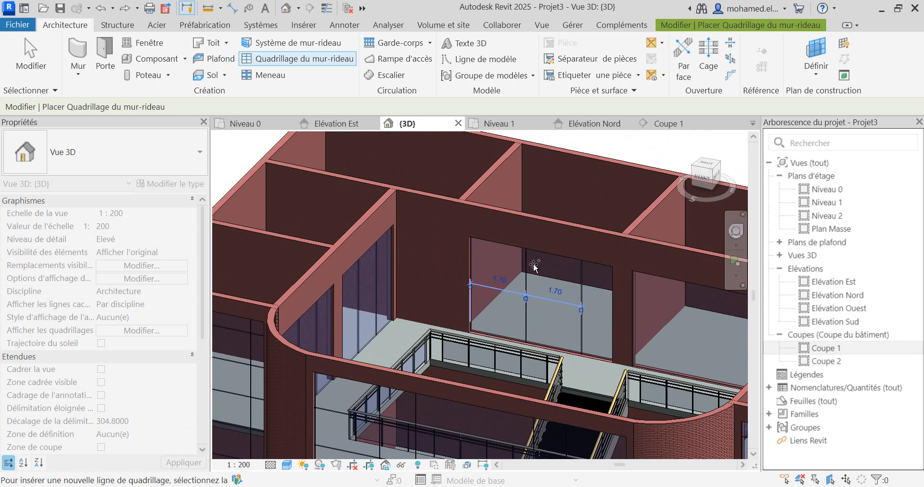
- Add two vertical grid lines to the hall's right back curtain wall, one 1 m from its left end and one halving the remaining panel
scroll(521, 255, down, 2)
scroll(608, 288, up, 5)
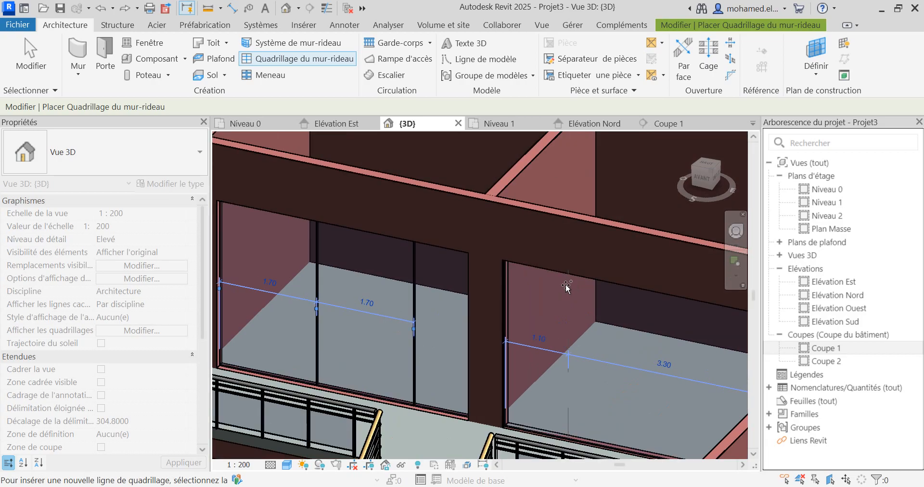
click(566, 288)
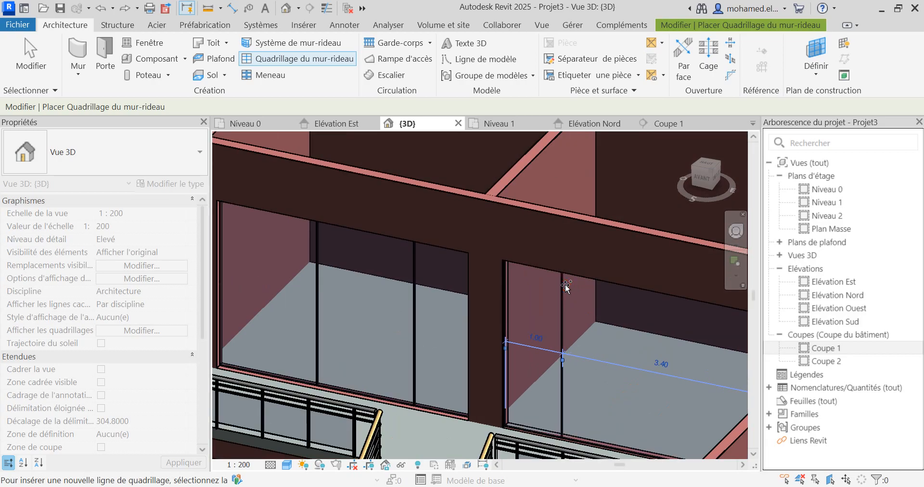
click(659, 306)
scroll(568, 322, down, 3)
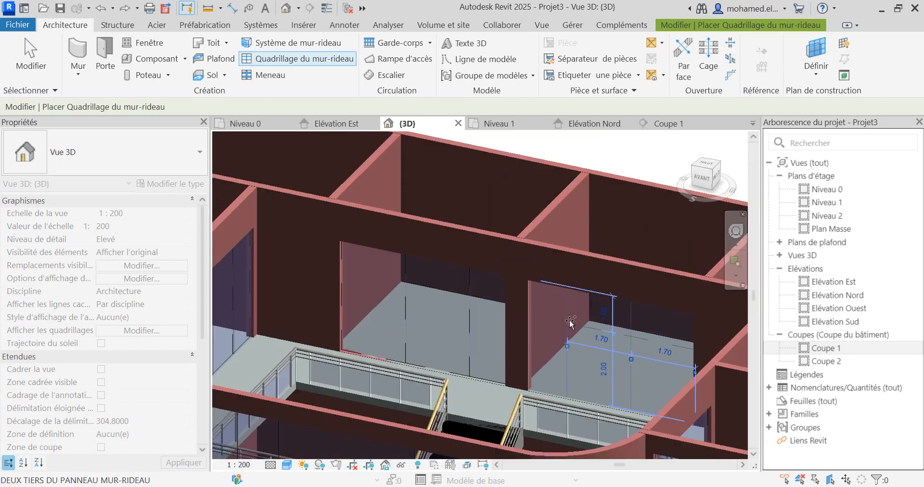
- Add two vertical grid lines to the right wing's front interior curtain wall, one 1 m from its rear end and one halving the remaining panel
scroll(572, 321, up, 2)
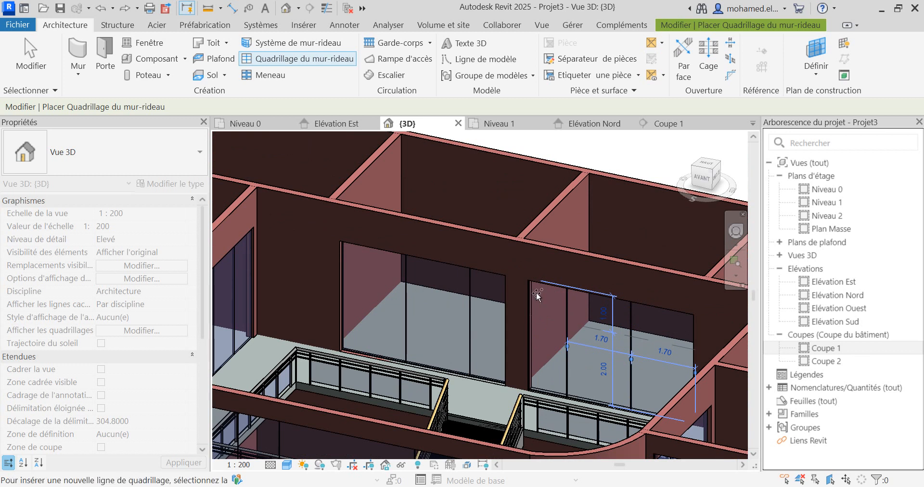
scroll(558, 321, down, 3)
shift+middle_drag(563, 323, 433, 340)
scroll(607, 322, down, 3)
scroll(607, 321, up, 2)
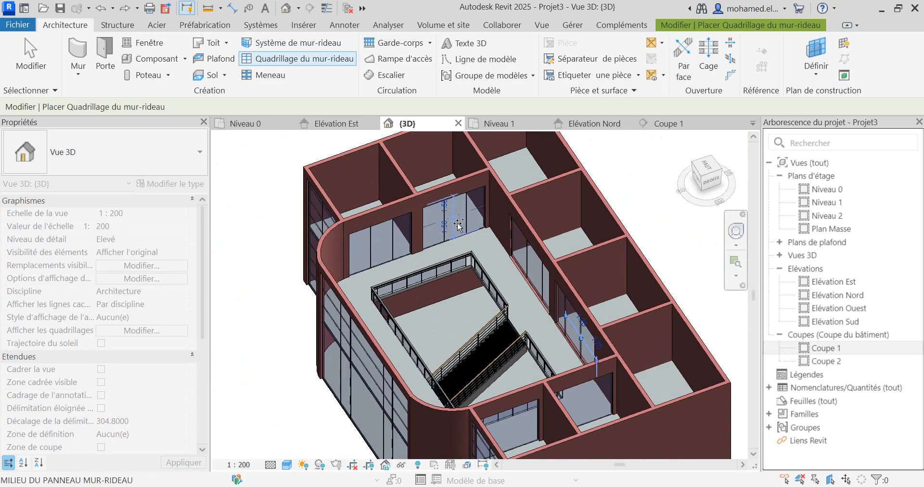
shift+middle_drag(433, 226, 602, 248)
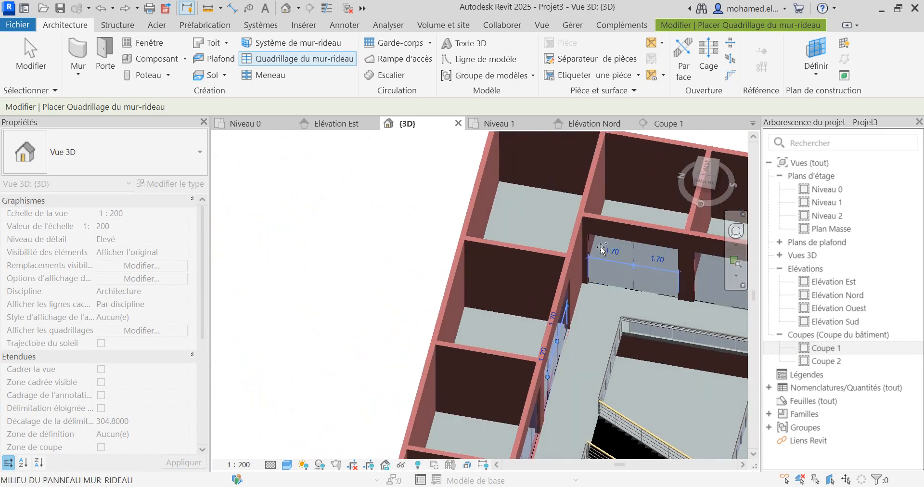
scroll(602, 248, down, 2)
scroll(689, 270, up, 5)
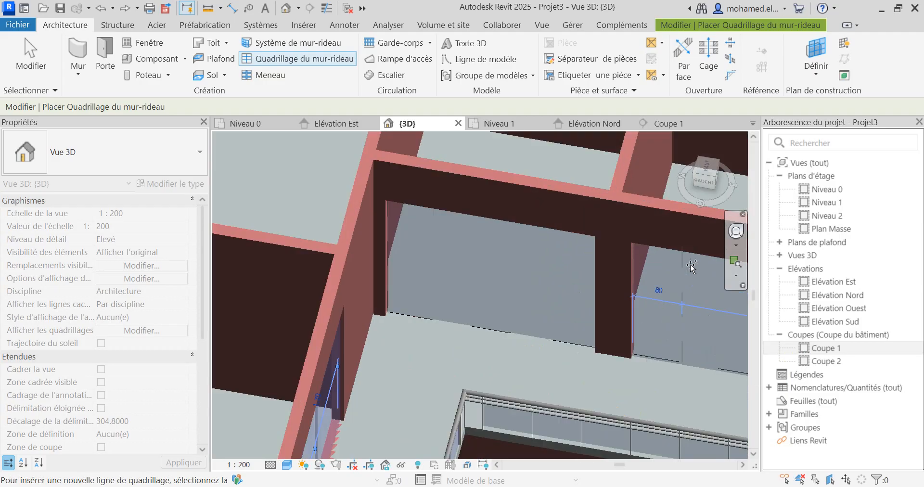
scroll(491, 301, down, 3)
scroll(609, 297, up, 2)
scroll(608, 297, up, 2)
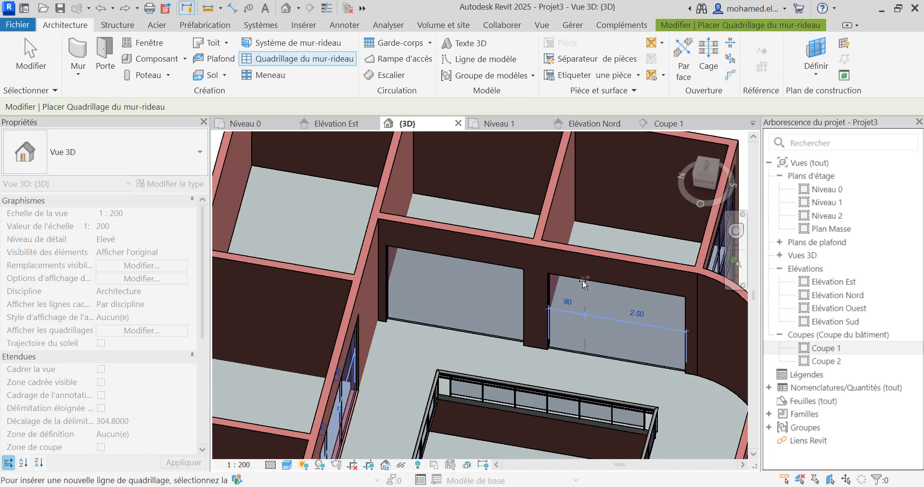
click(583, 280)
click(569, 302)
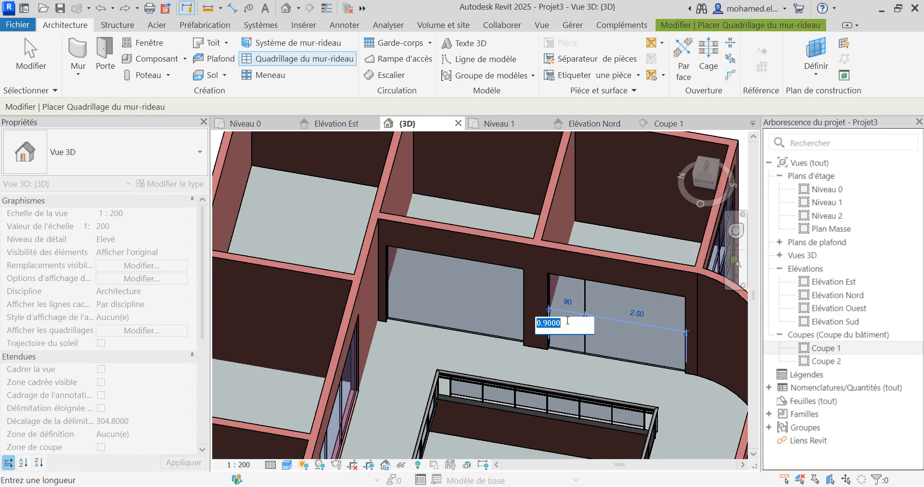
text(1)
key(Return)
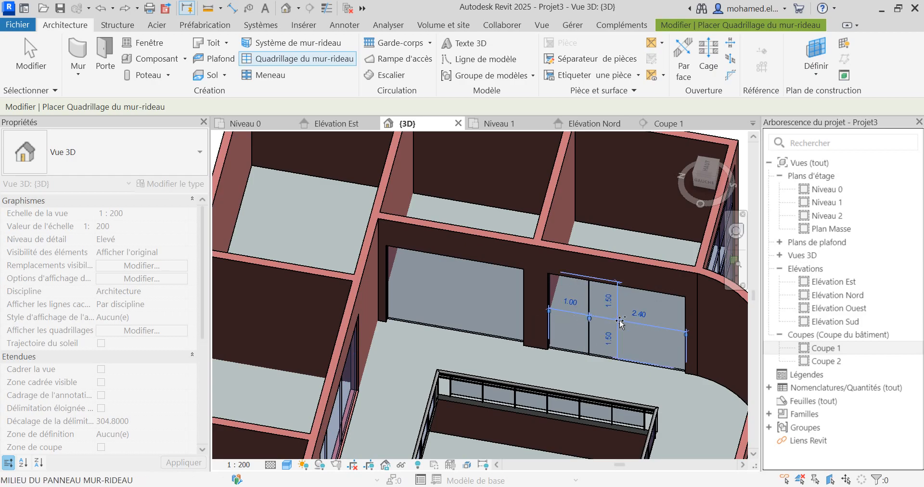
click(642, 290)
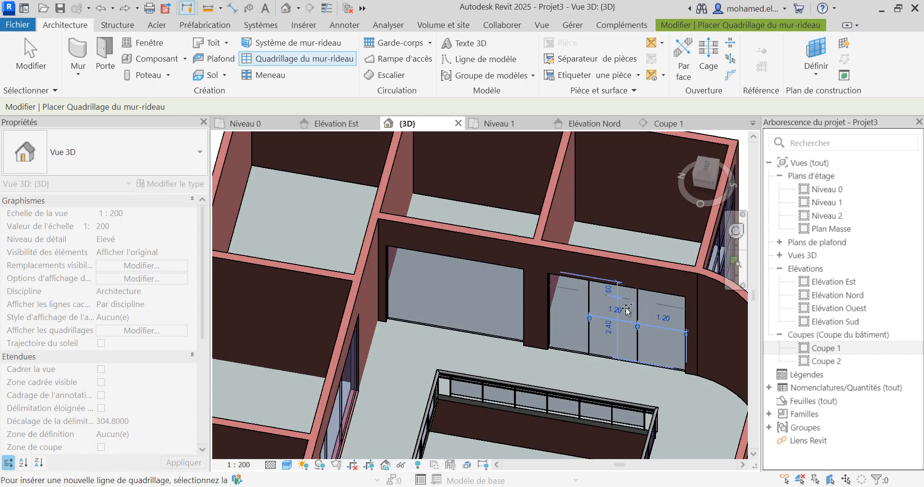
- Add two vertical grid lines to the right wing's rear interior curtain wall, one 1 m from its rear end and one halving the remaining panel
click(422, 251)
click(412, 274)
key(Return)
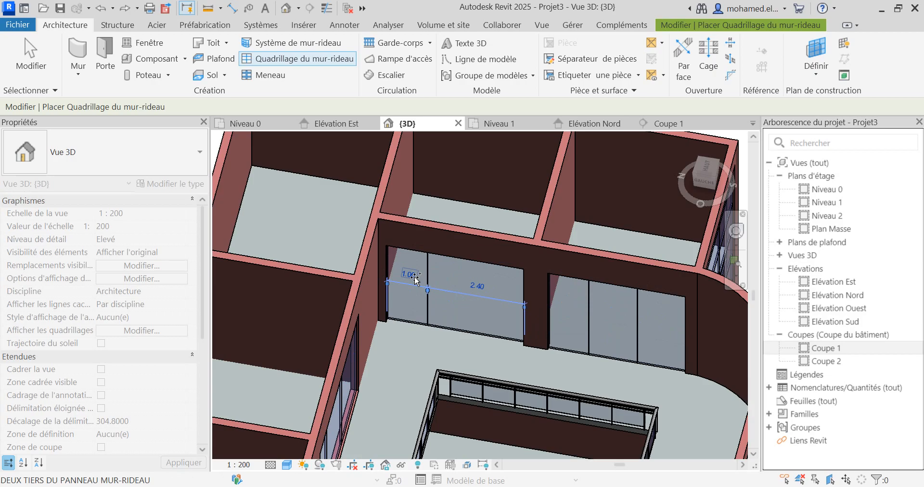
click(481, 263)
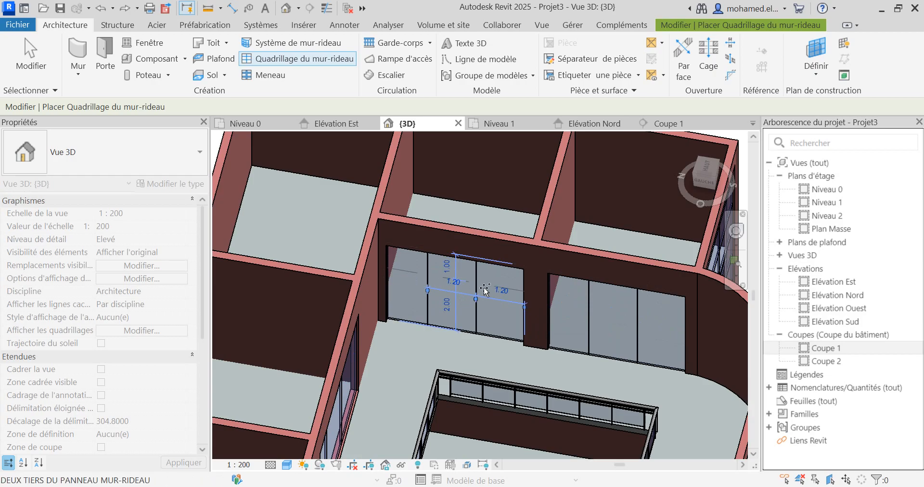
- Examine the grid divisions of the hall's interior curtain walls and the facade from several angles
shift+middle_drag(481, 267, 510, 255)
shift+middle_drag(530, 294, 537, 277)
scroll(466, 288, down, 2)
scroll(502, 285, up, 1)
scroll(501, 287, up, 3)
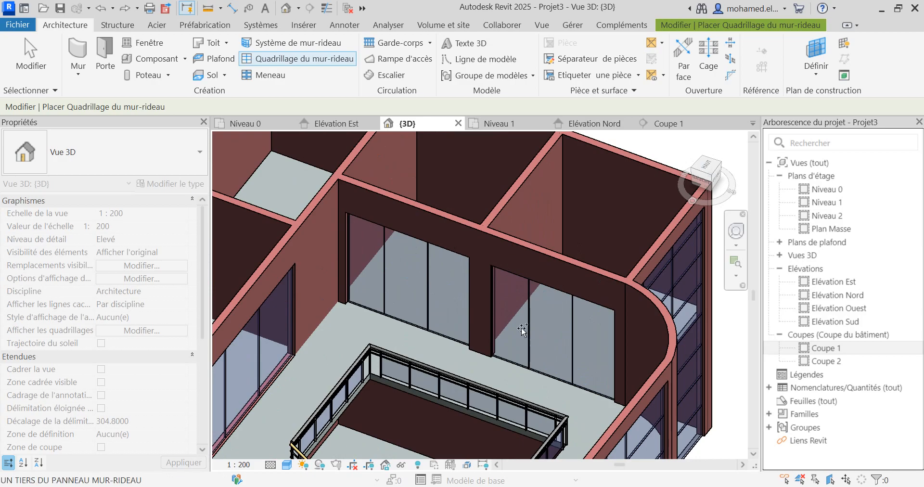
scroll(543, 320, down, 2)
shift+middle_drag(583, 239, 539, 288)
shift+middle_drag(270, 263, 355, 193)
scroll(355, 192, up, 2)
shift+middle_drag(529, 203, 481, 212)
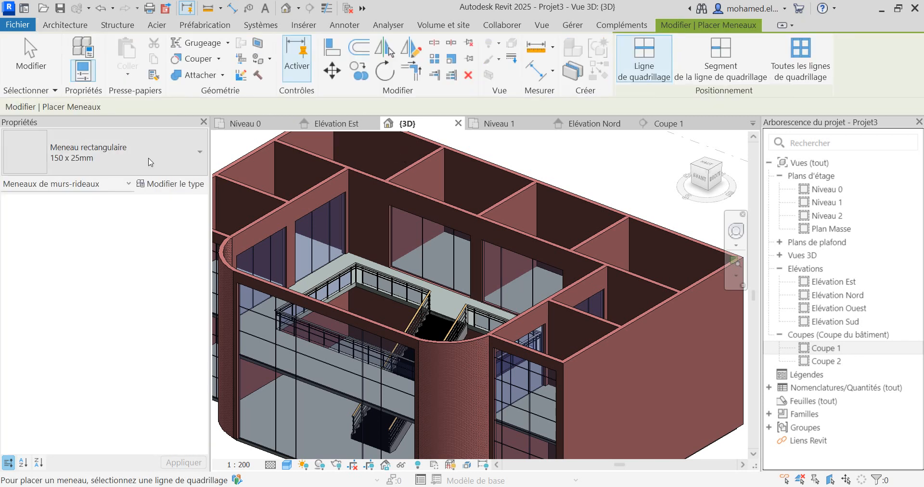
- Duplicate the rectangular mullion type 150 x 25mm under the name "meneau projet 50x50mm"
click(183, 187)
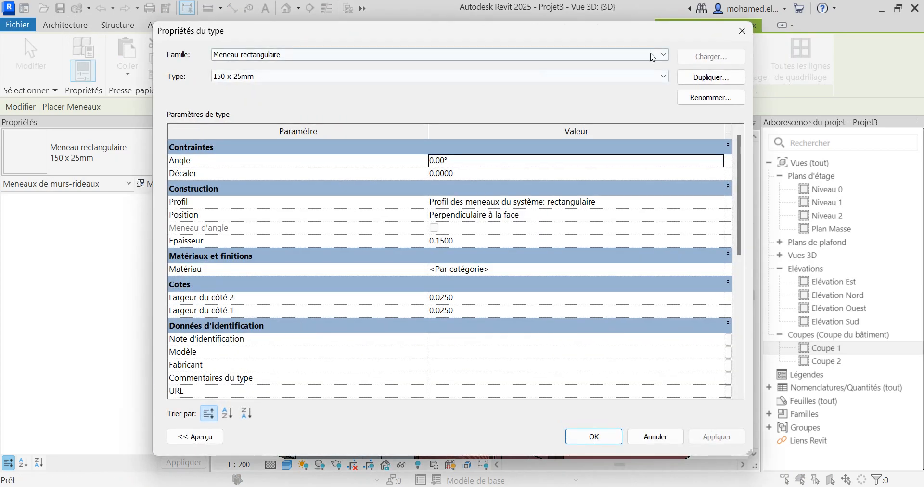
click(711, 77)
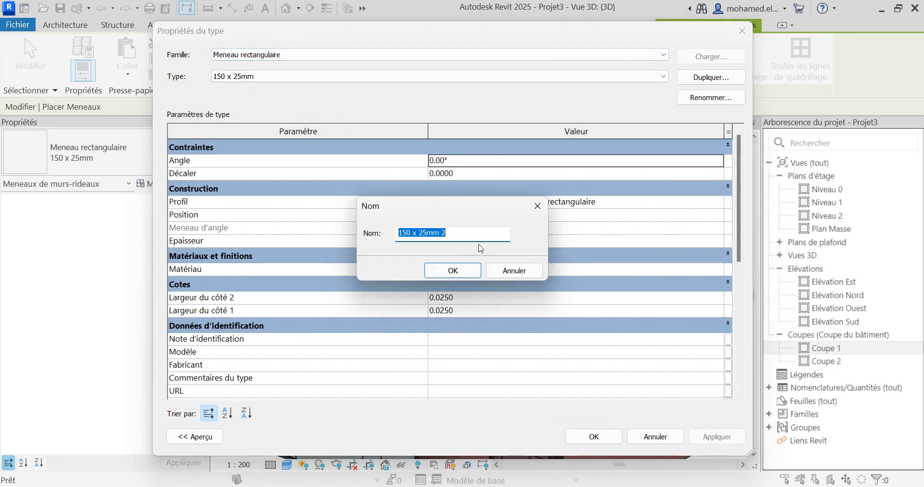
text(meneau)
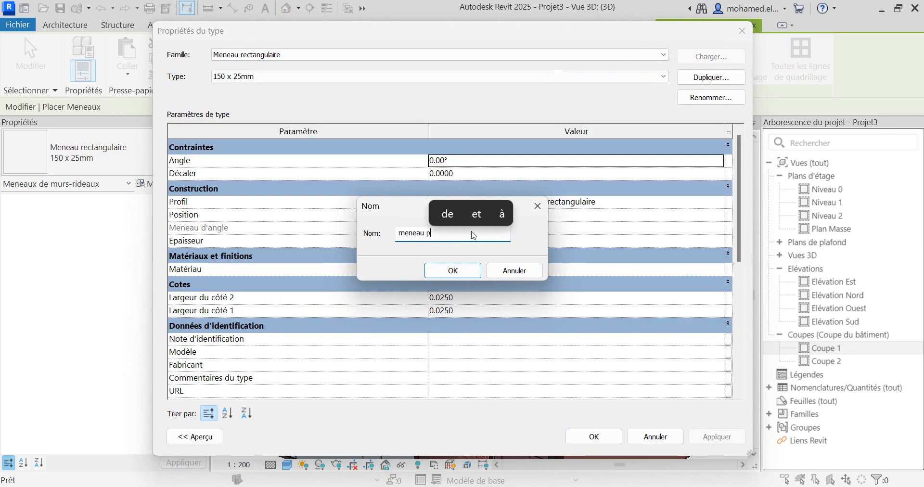
text( projet )
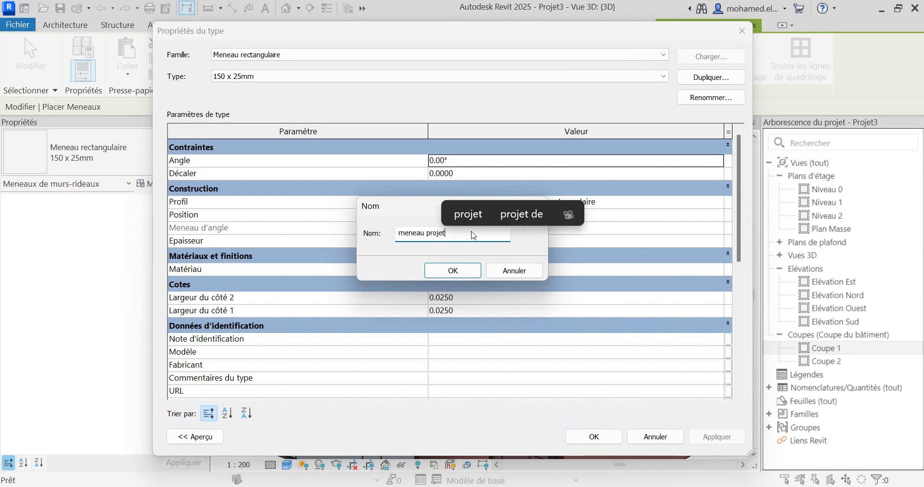
text(50x50)
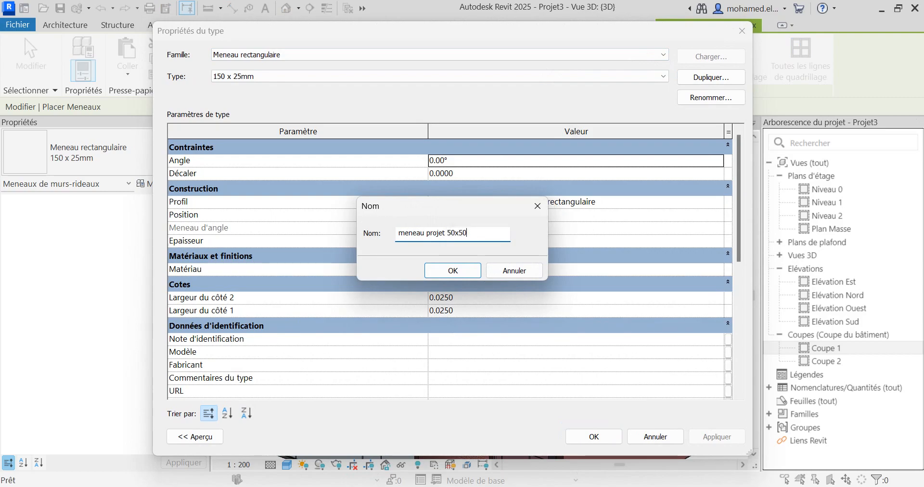
text(mm)
click(461, 271)
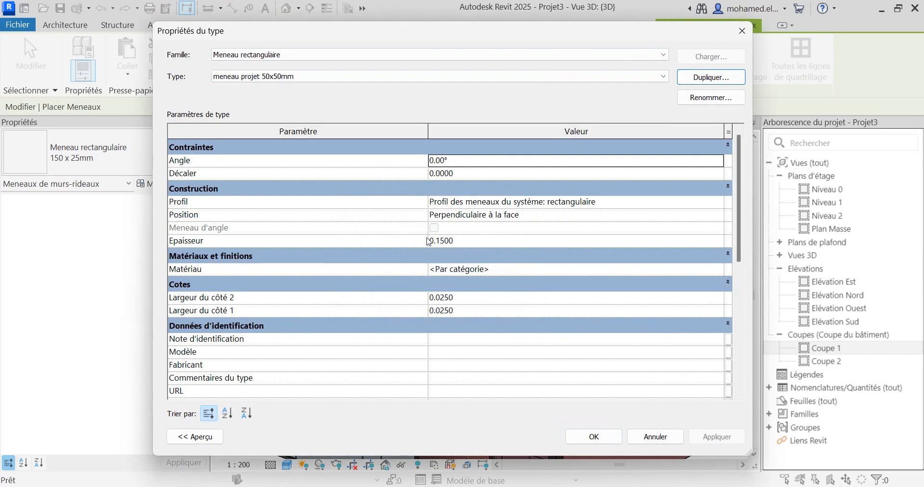
- Set the new mullion type's thickness to 0.05 m and its material to Aluminium1
click(462, 242)
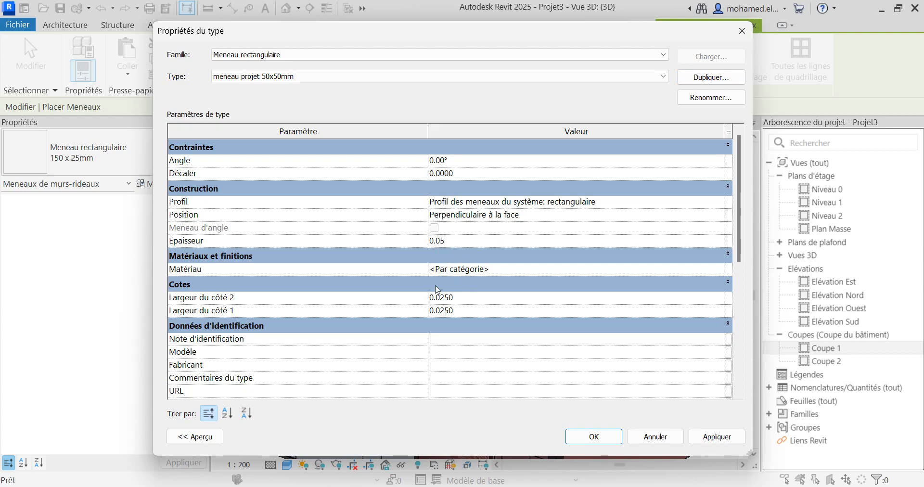
click(481, 272)
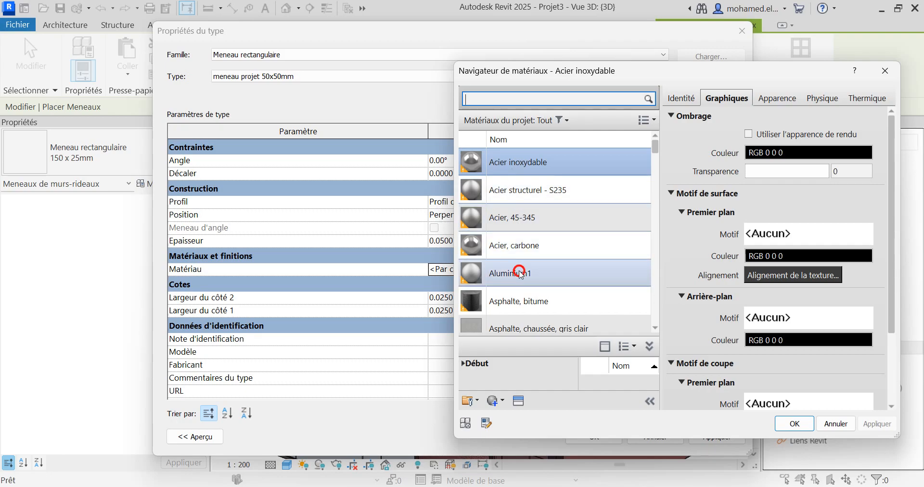
click(553, 273)
click(795, 423)
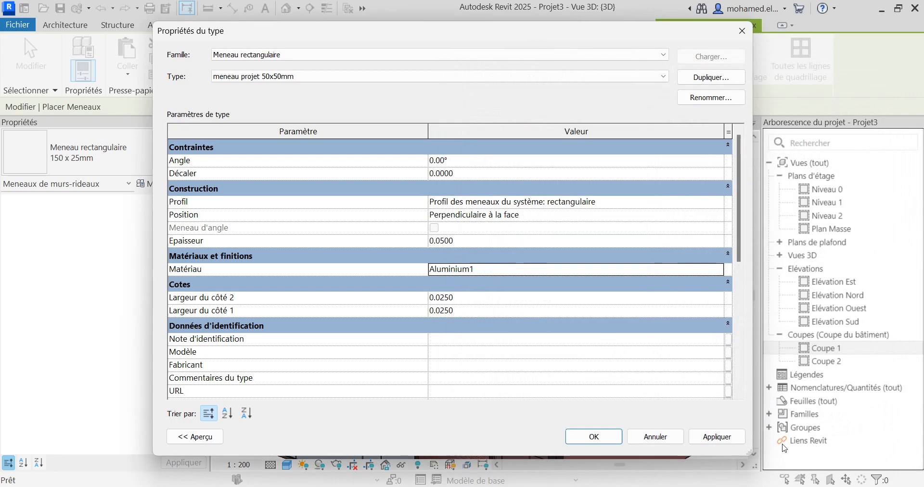
scroll(517, 220, down, 5)
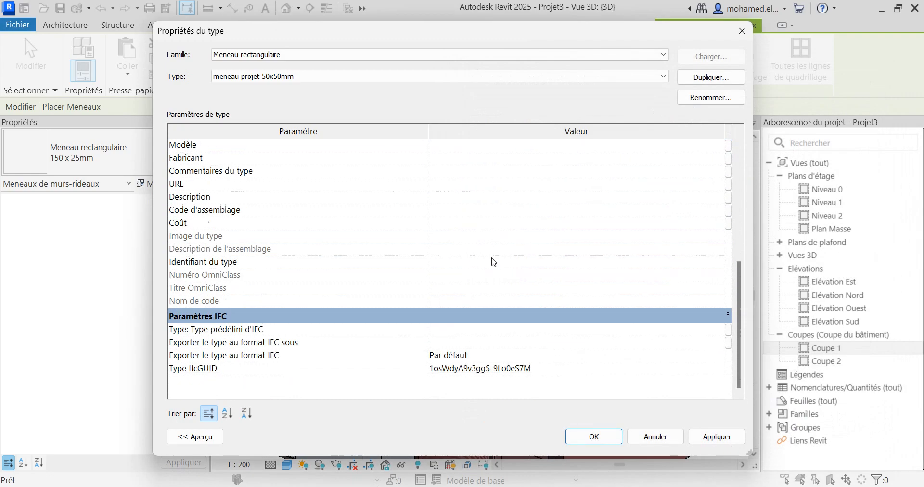
click(596, 438)
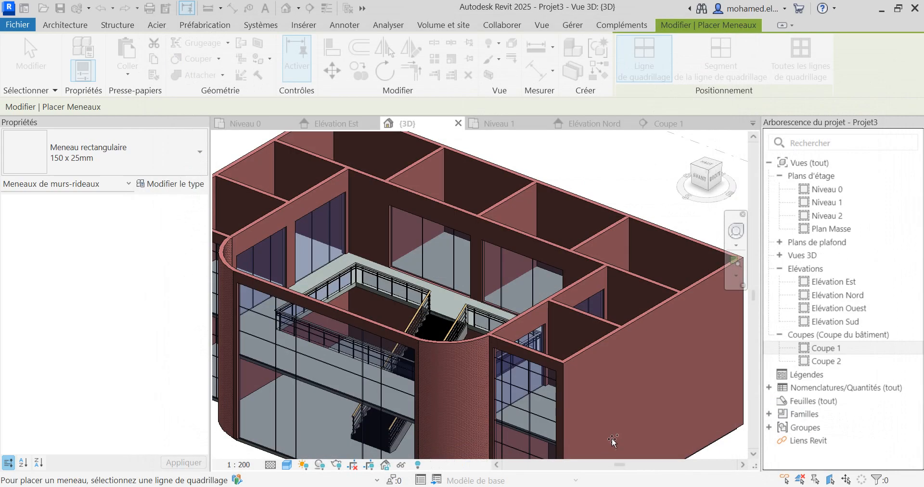
- Place "meneau projet 50x50mm" mullions on all grid lines of the central entrance curtain wall and the two front wing curtain walls
scroll(510, 309, down, 4)
scroll(384, 388, up, 3)
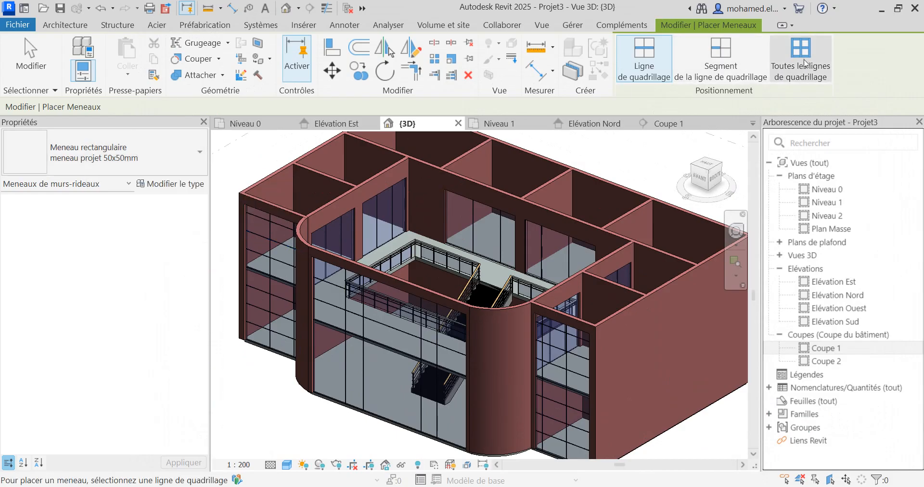
click(792, 78)
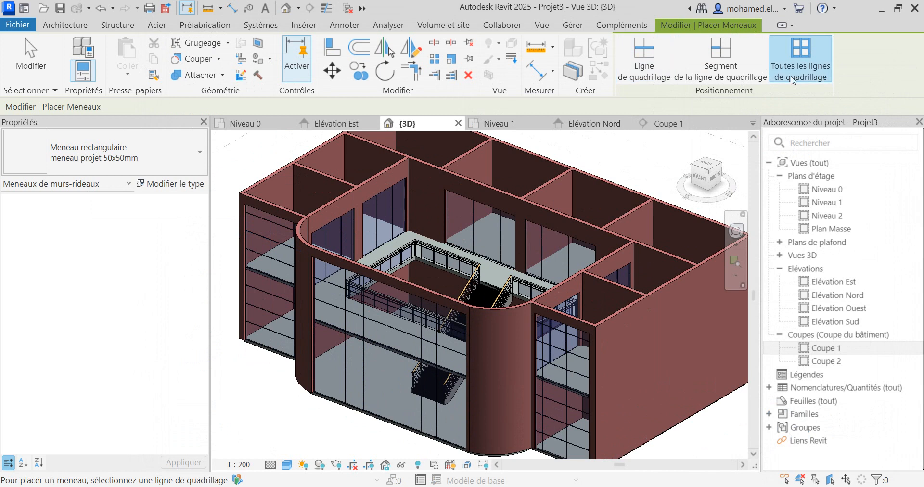
click(429, 389)
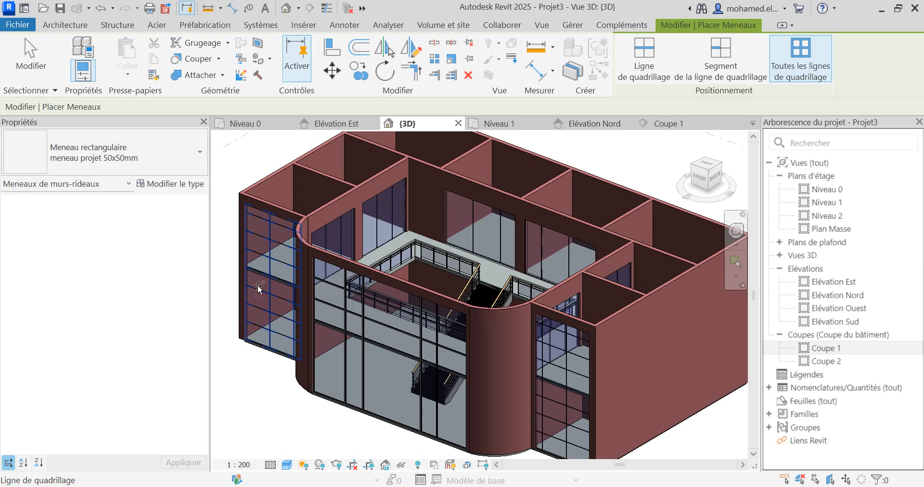
click(306, 329)
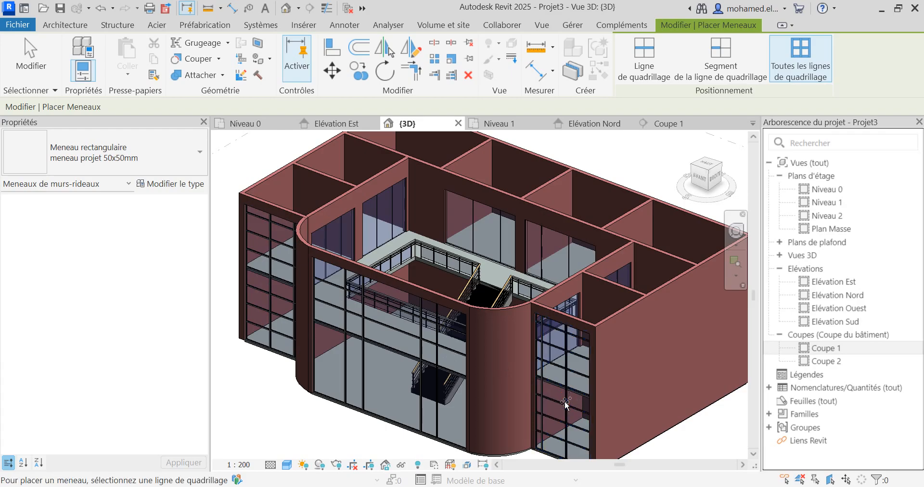
- Place the 50x50 mm mullions on all grid lines of the hall's upper-floor interior curtain walls along the left, rear and right sides
scroll(334, 239, up, 2)
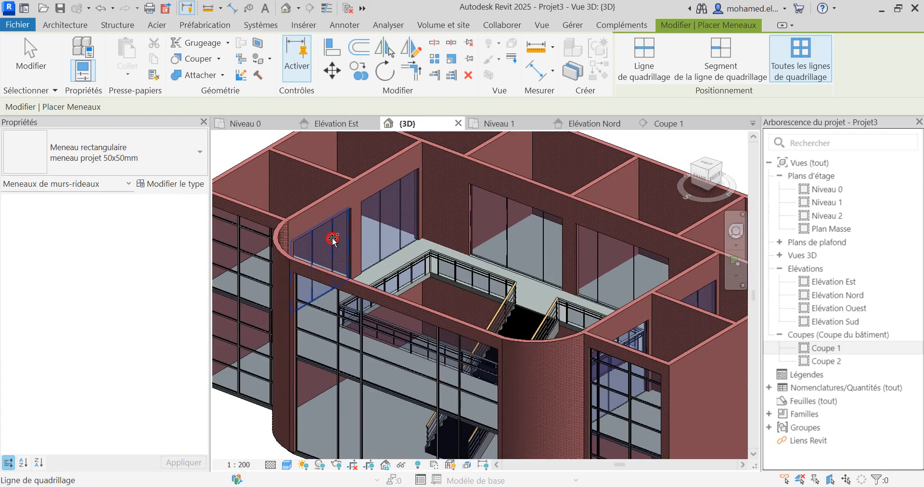
click(386, 210)
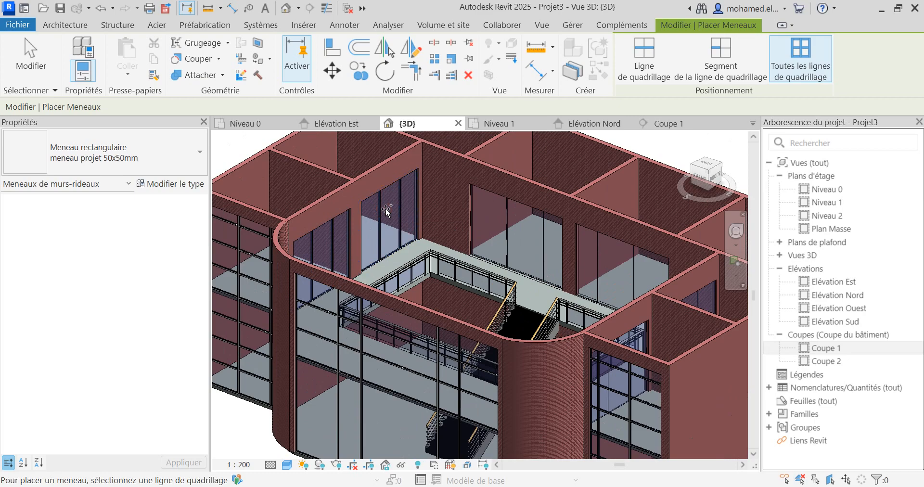
click(507, 231)
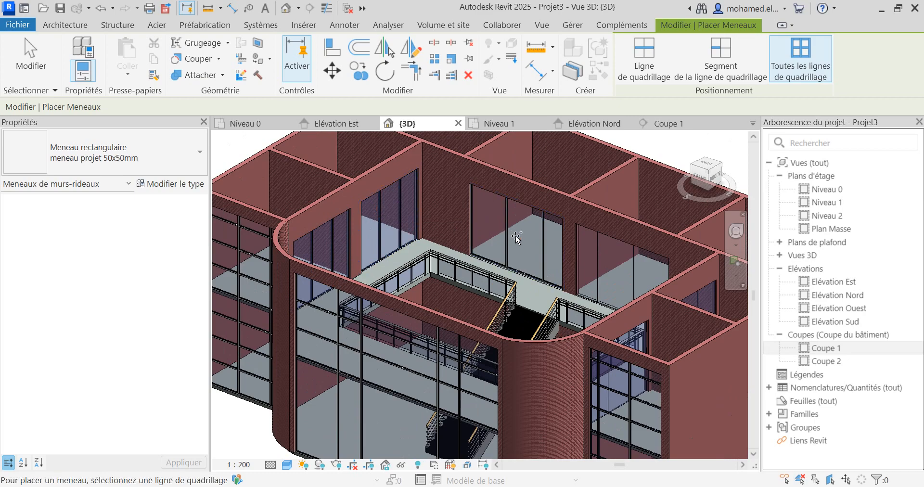
click(631, 263)
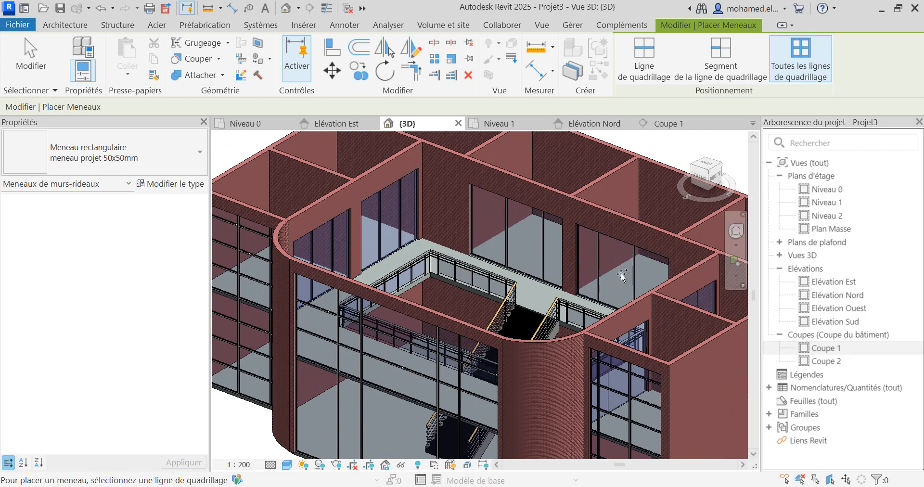
click(644, 328)
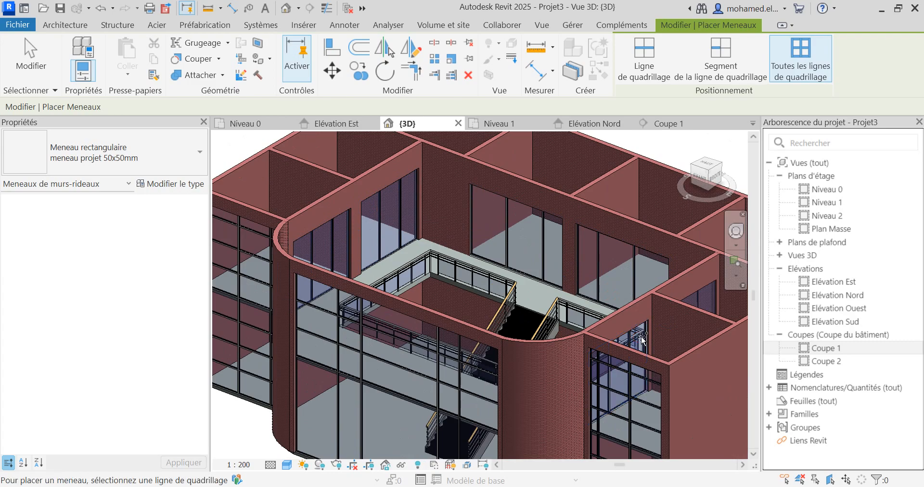
click(709, 294)
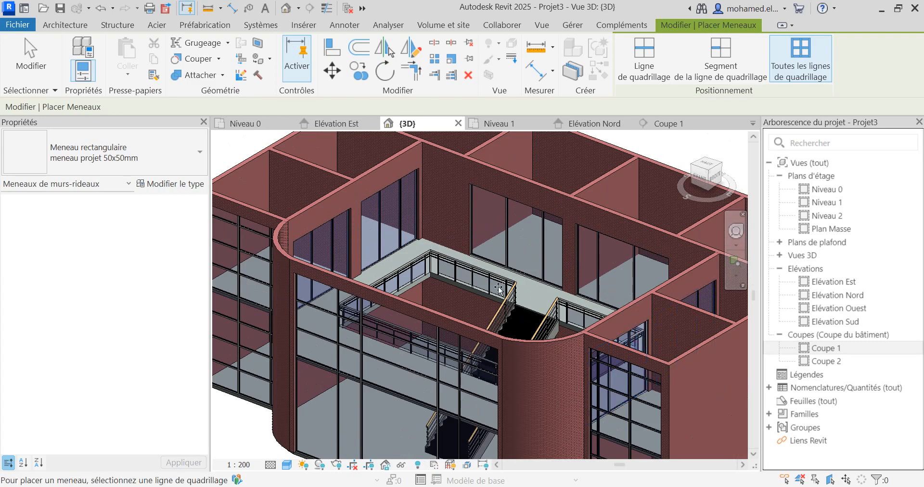
- Save the project and end the mullion placement
scroll(568, 249, down, 1)
click(485, 367)
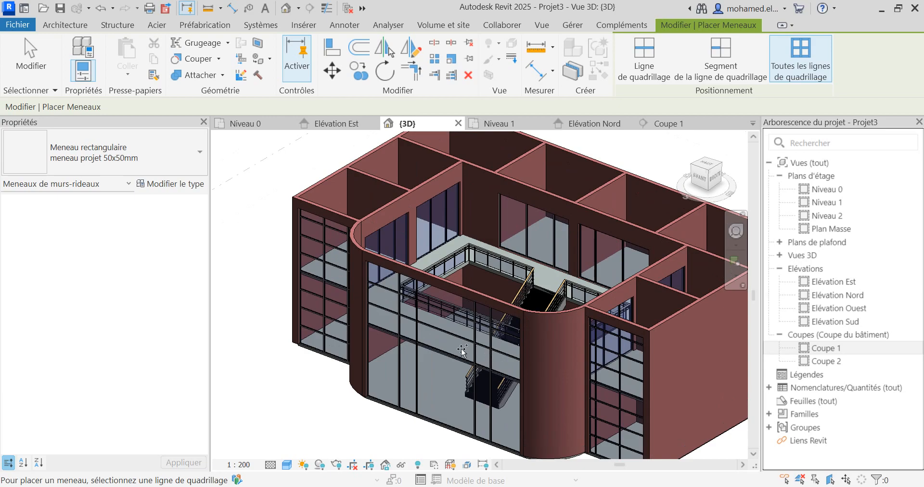
scroll(434, 339, down, 1)
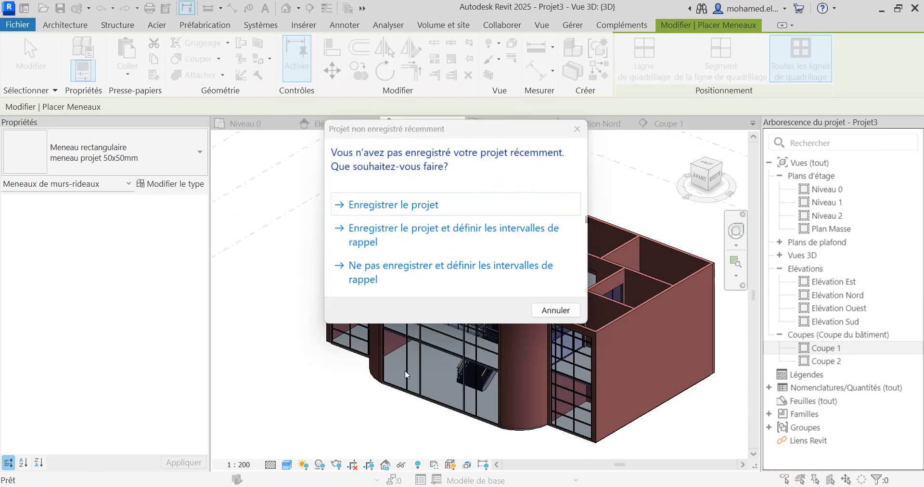
click(403, 207)
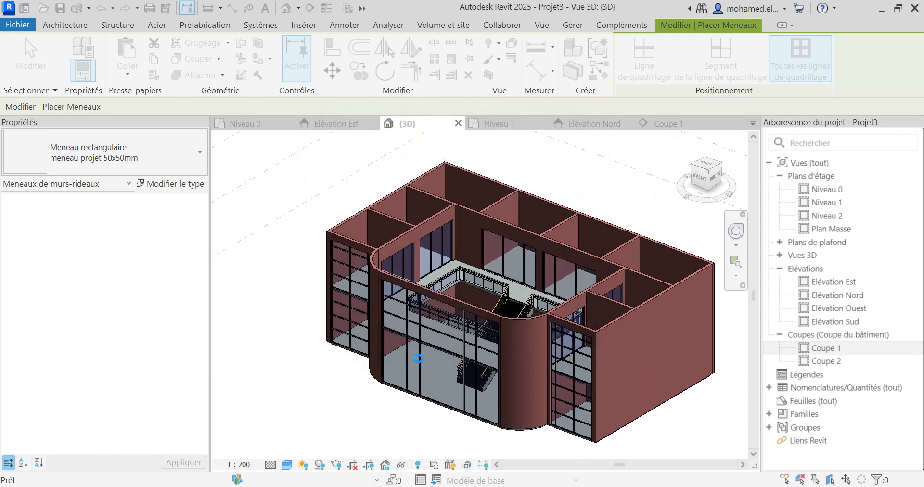
key(Escape)
- Examine the mullions on the facade and the hall's interior curtain walls from several angles and distances
shift+middle_drag(380, 337, 534, 388)
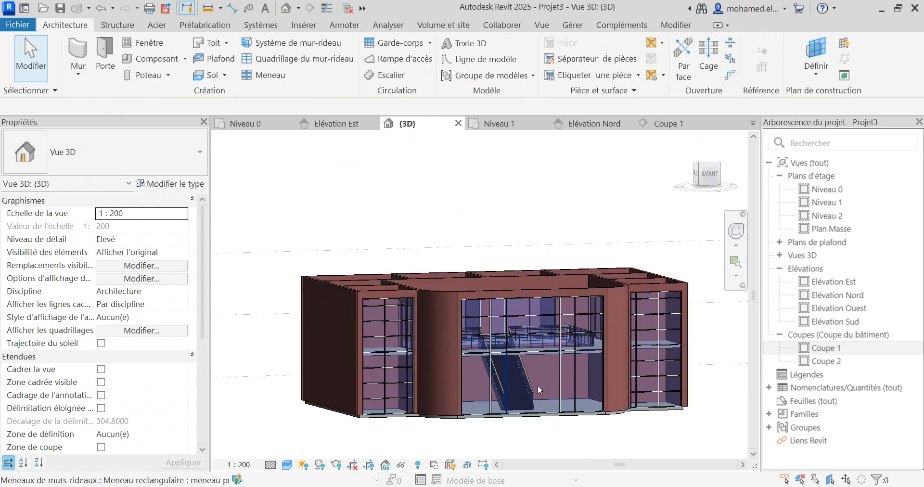
scroll(539, 390, up, 2)
shift+middle_drag(565, 365, 475, 396)
scroll(475, 396, down, 5)
scroll(414, 185, up, 5)
scroll(414, 186, up, 1)
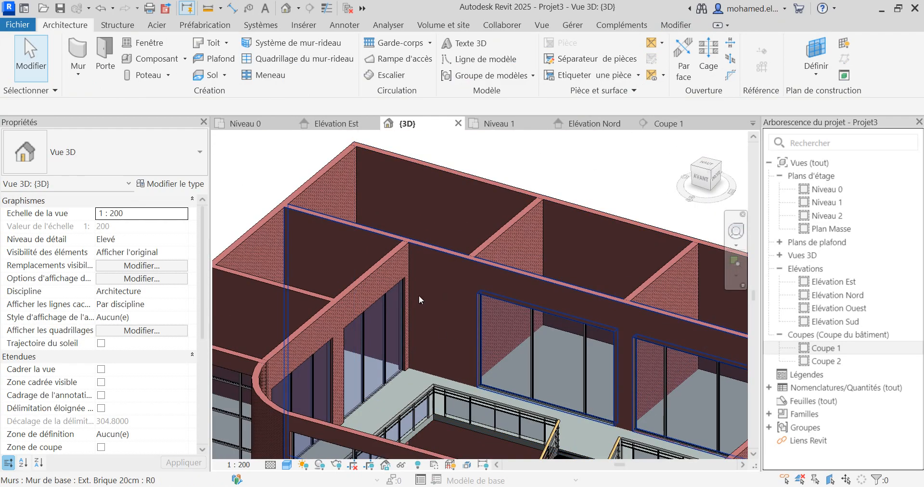
scroll(428, 288, down, 5)
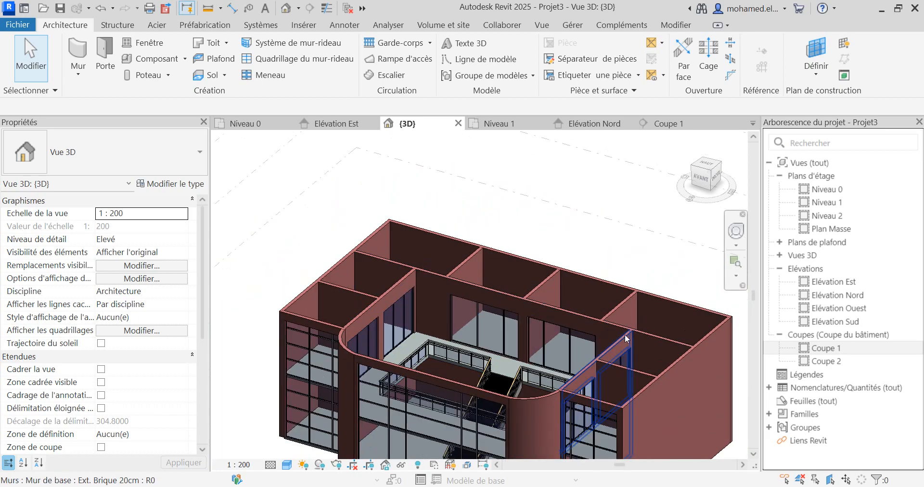
scroll(625, 334, up, 4)
scroll(610, 336, up, 1)
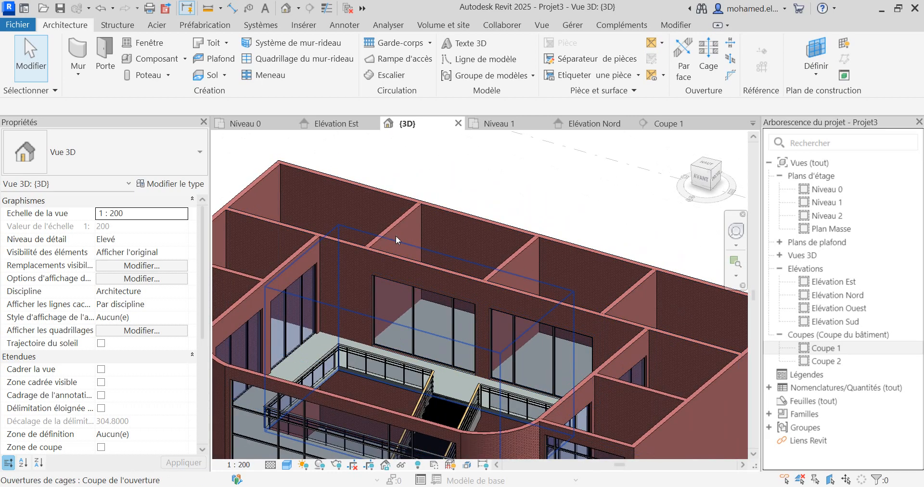
scroll(490, 245, down, 5)
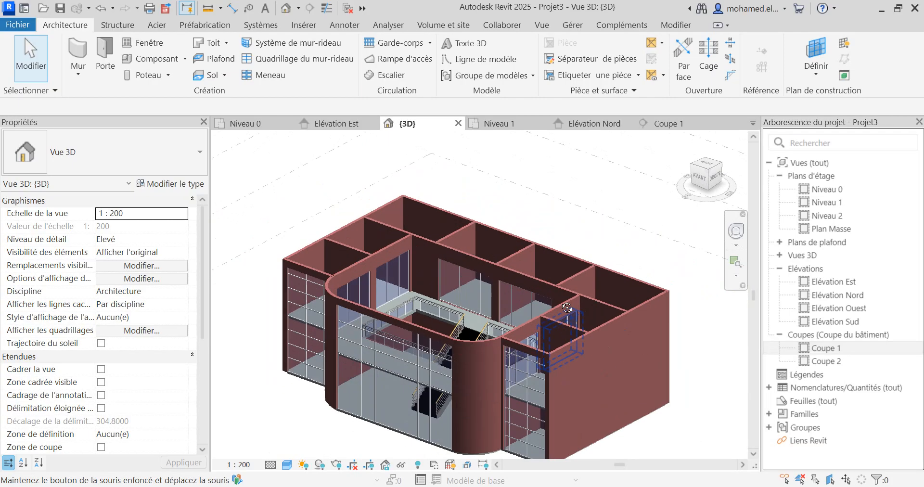